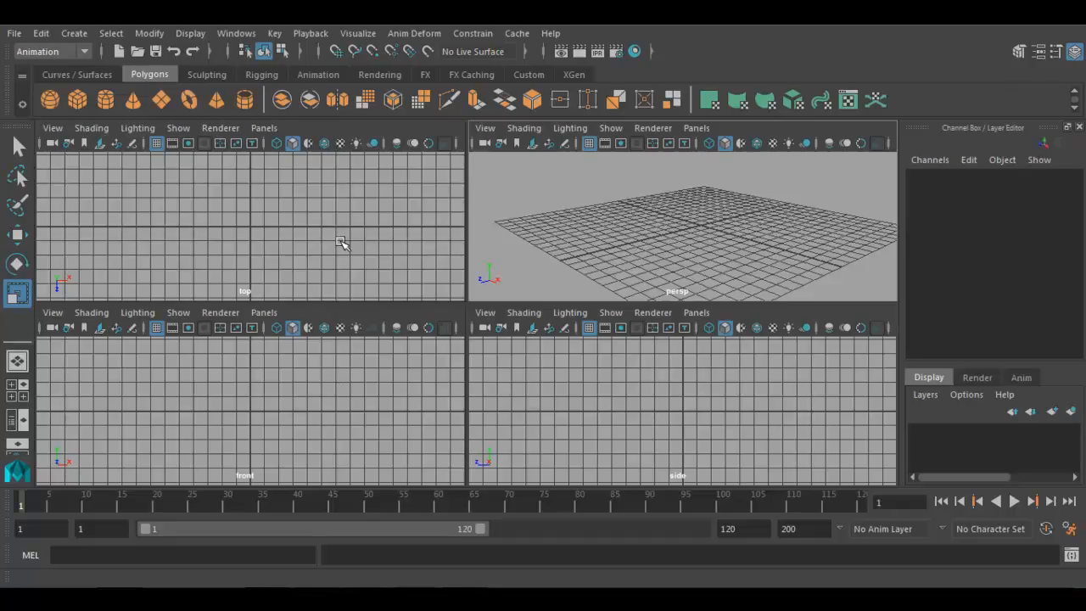
Maximize the top view and look over its predefined camera bookmarks, then restore the four-view layout
key(space)
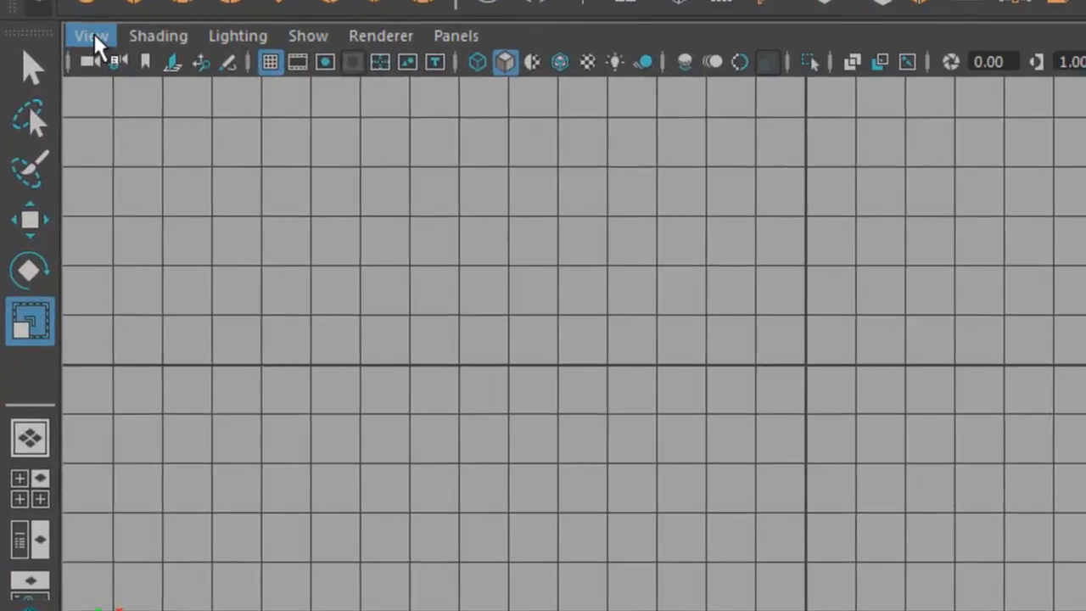
click(93, 34)
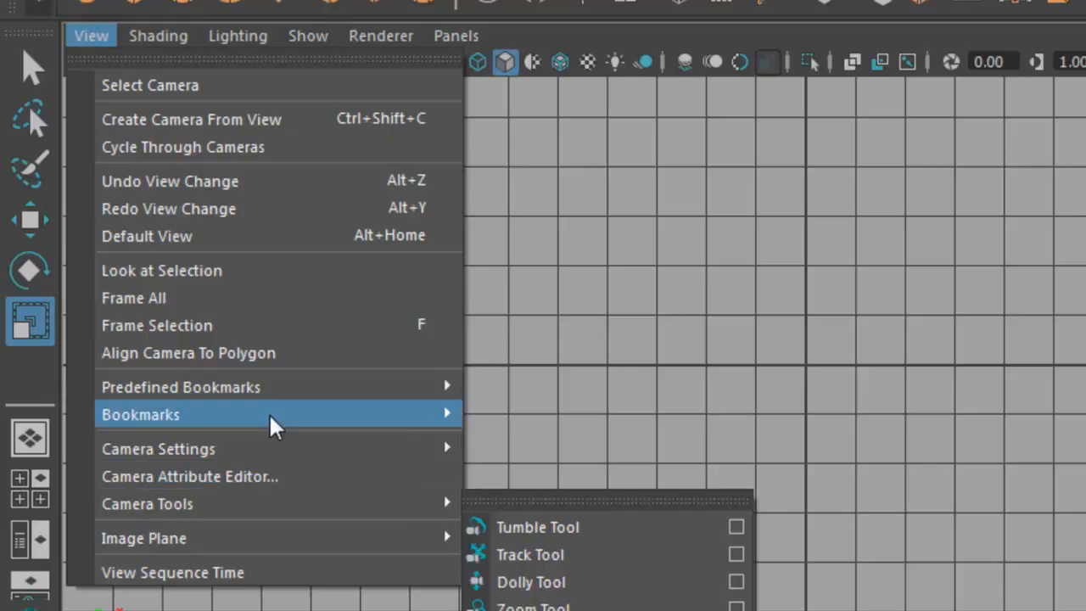
mouse_move(275, 393)
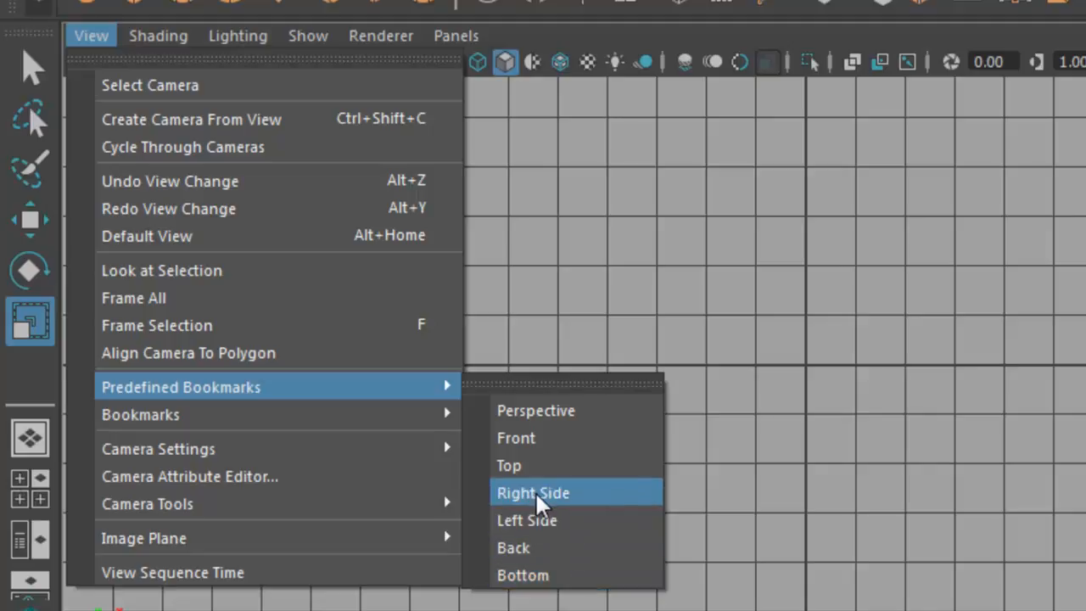
click(813, 446)
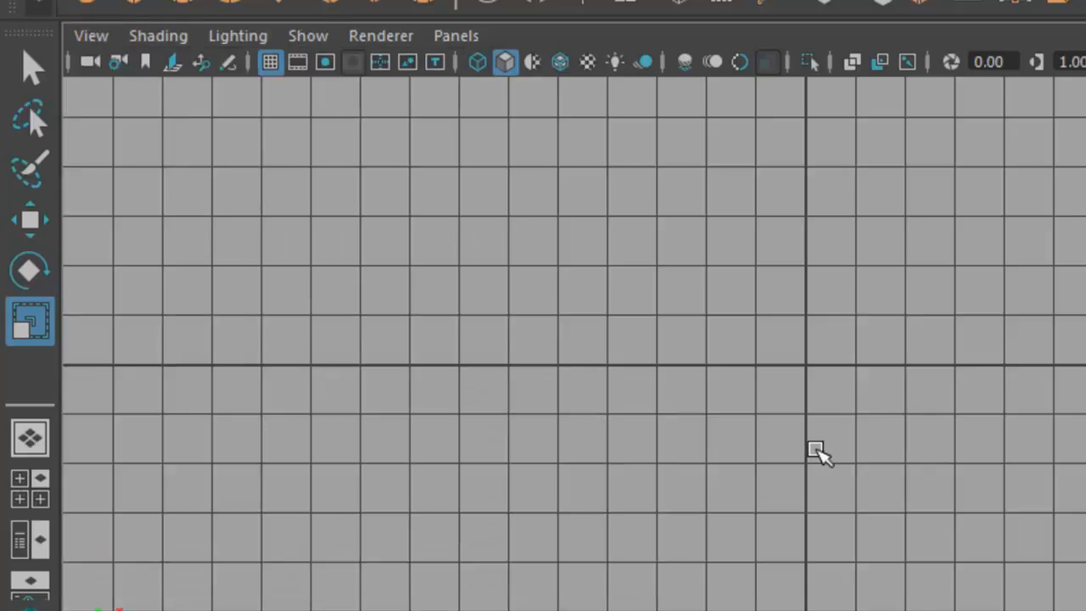
key(space)
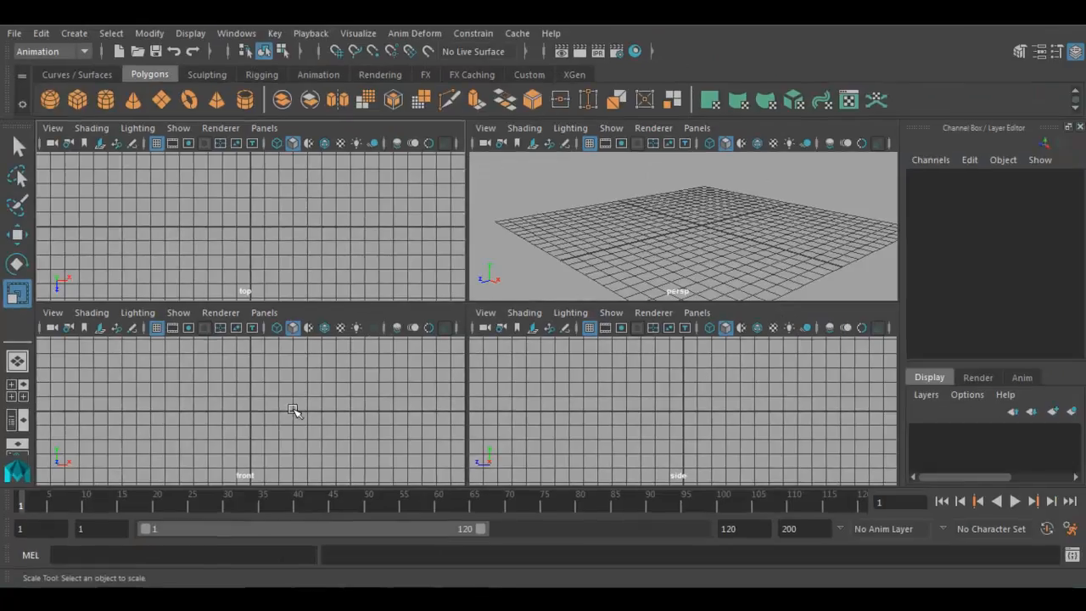
Maximize the front view, look over its predefined camera bookmarks and return to the four-view layout
key(space)
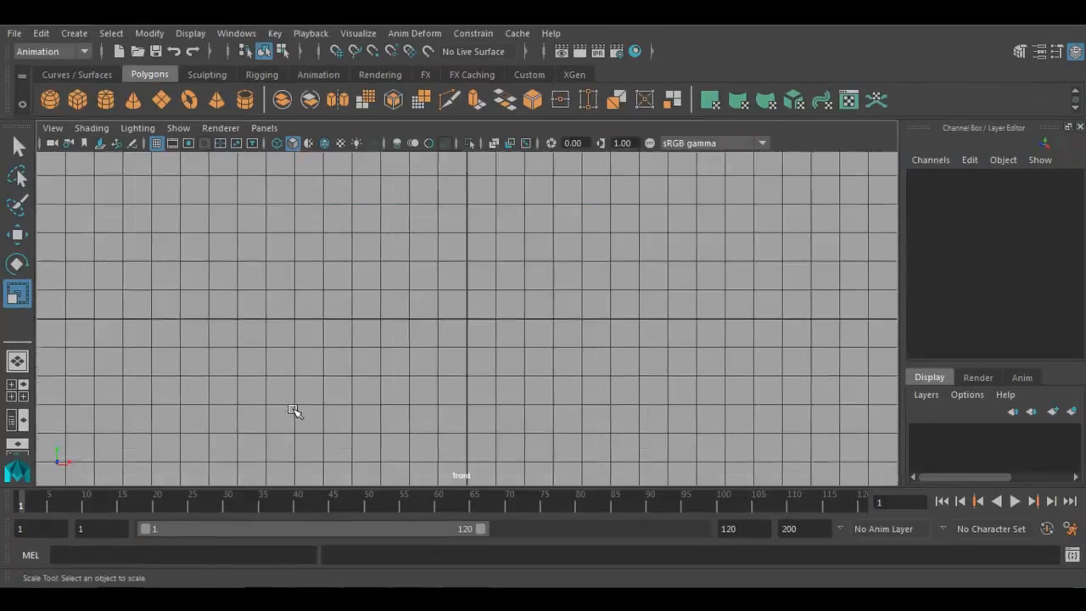
click(46, 130)
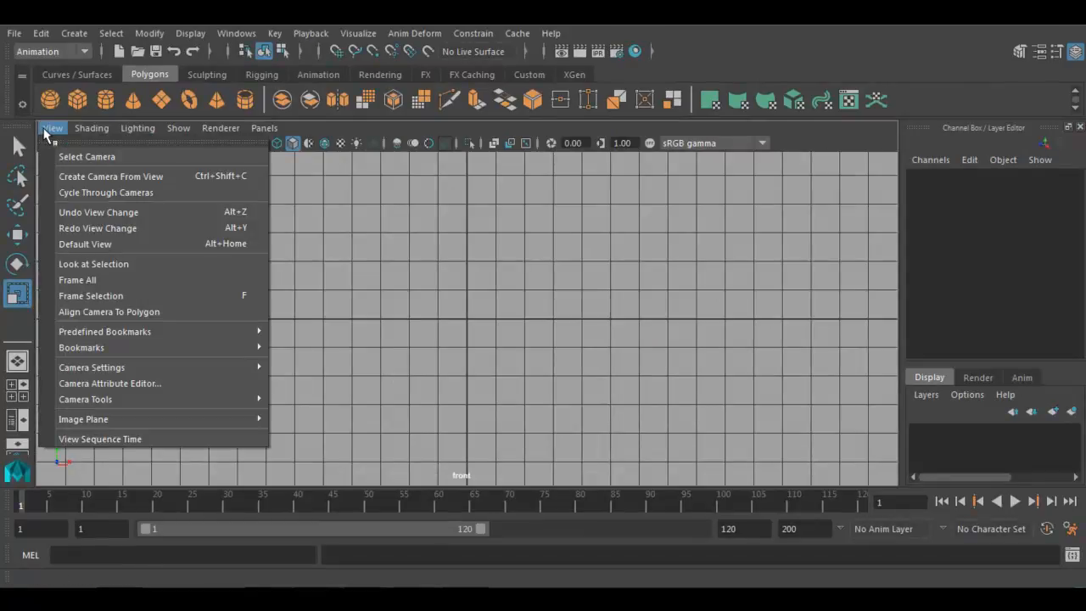
mouse_move(107, 335)
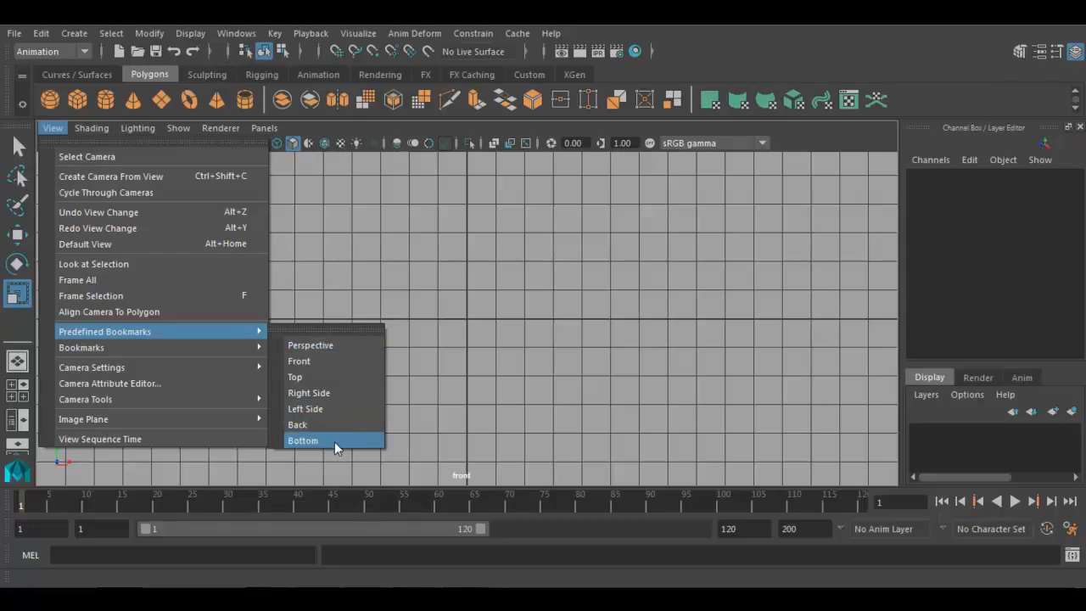
click(474, 370)
key(space)
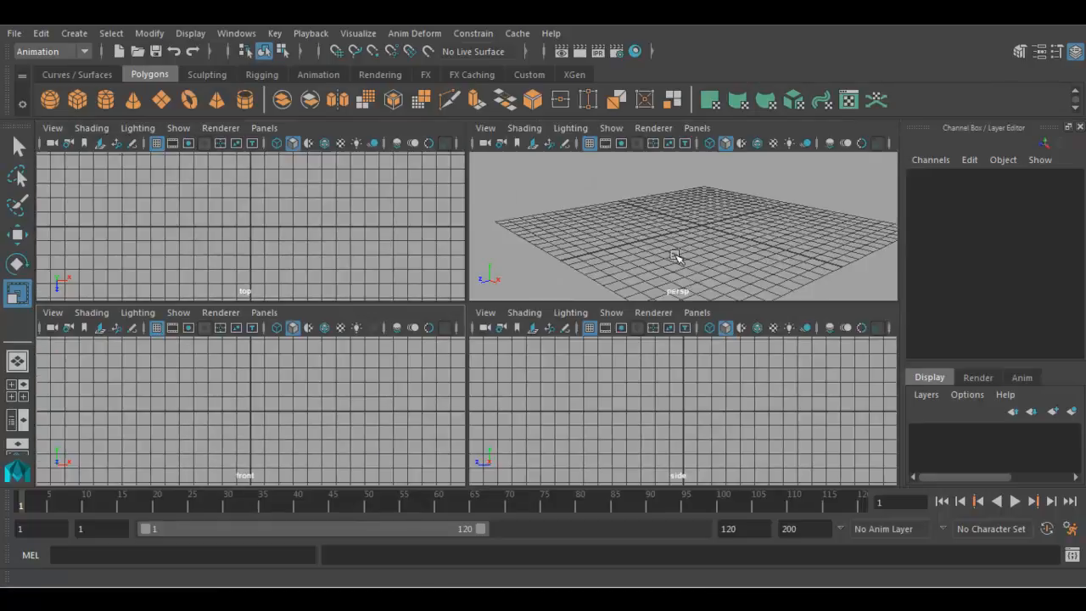
Maximize the perspective view and create a basic camera in the scene
key(space)
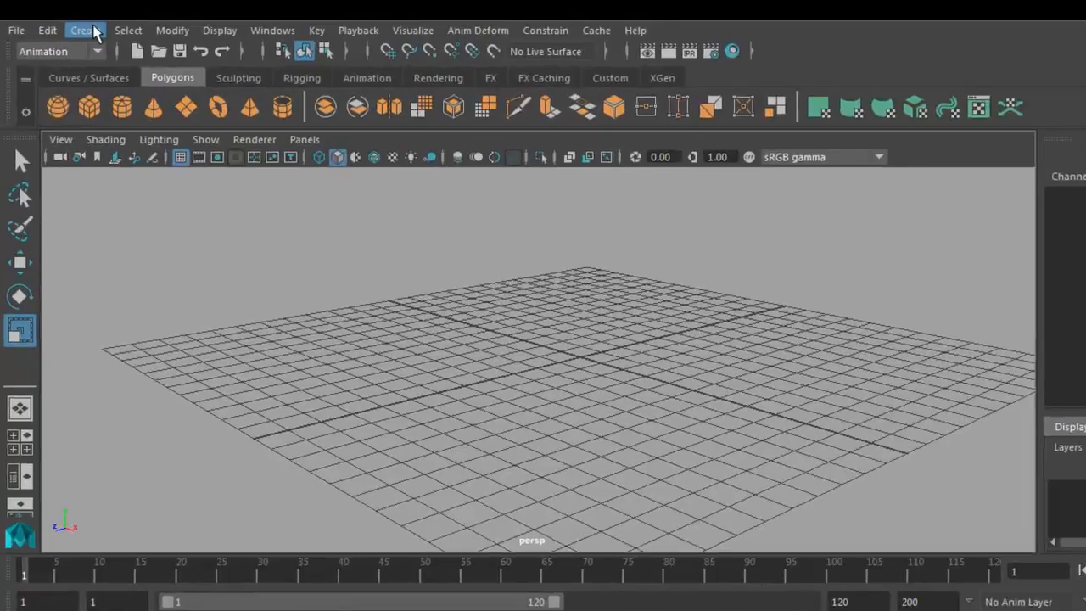
click(94, 31)
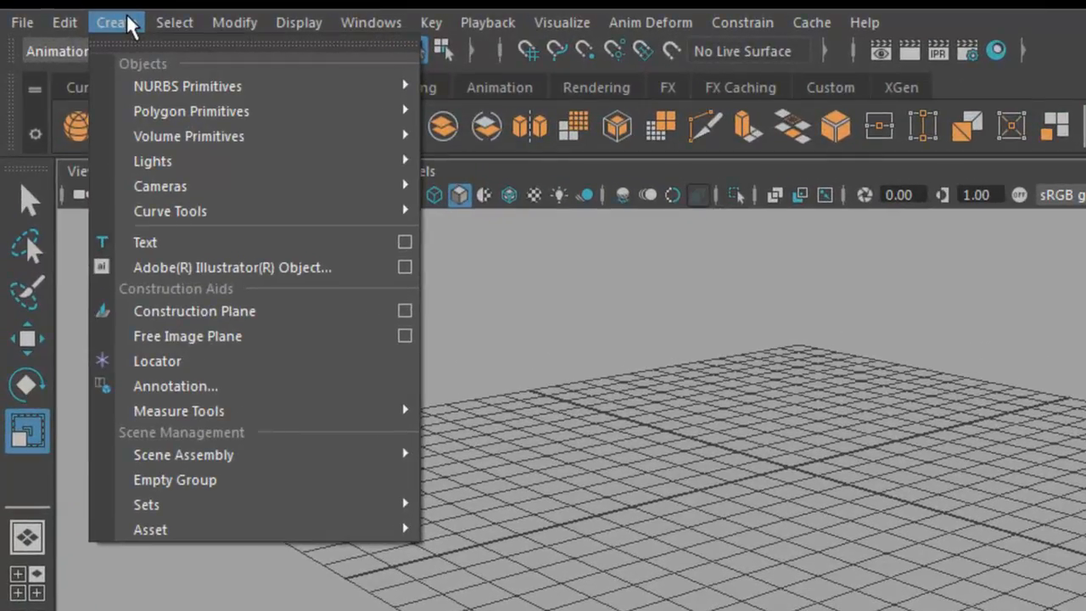
mouse_move(193, 193)
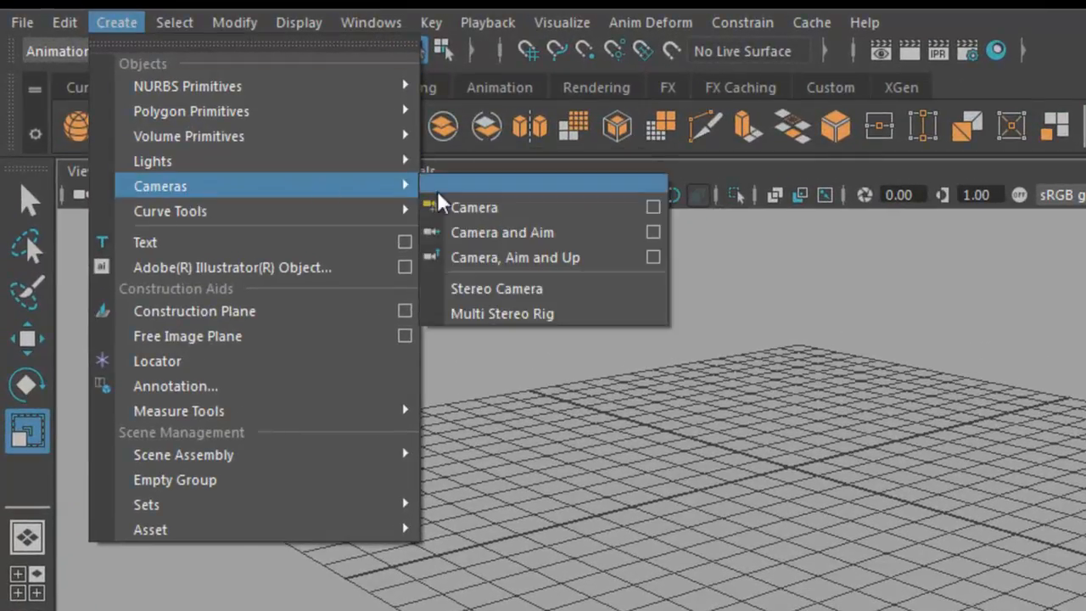
click(472, 210)
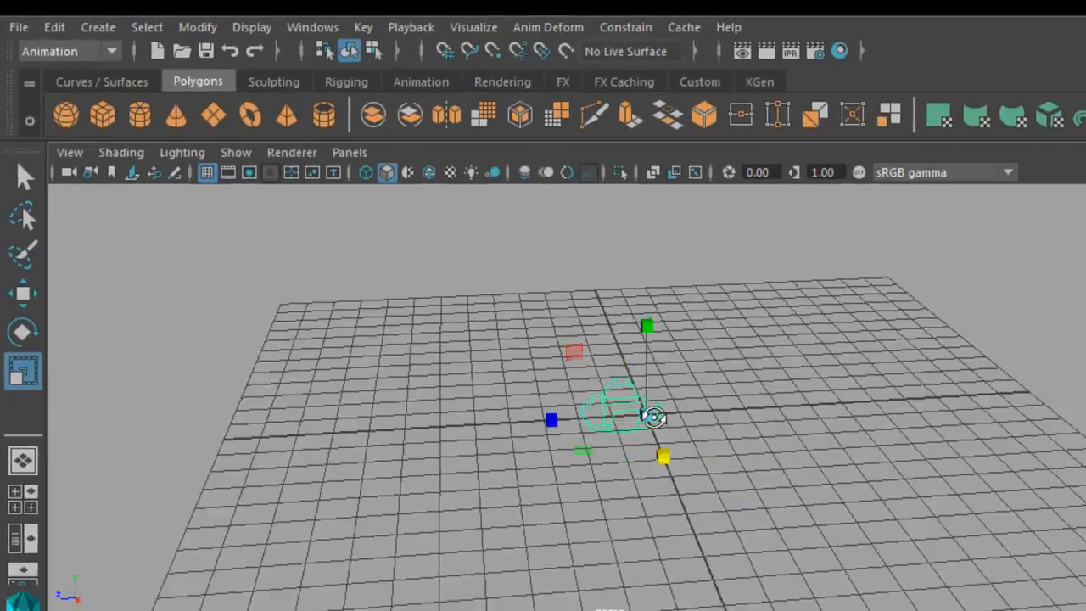
Raise the camera above the grid to a Translate Y of about 2.54
key(w)
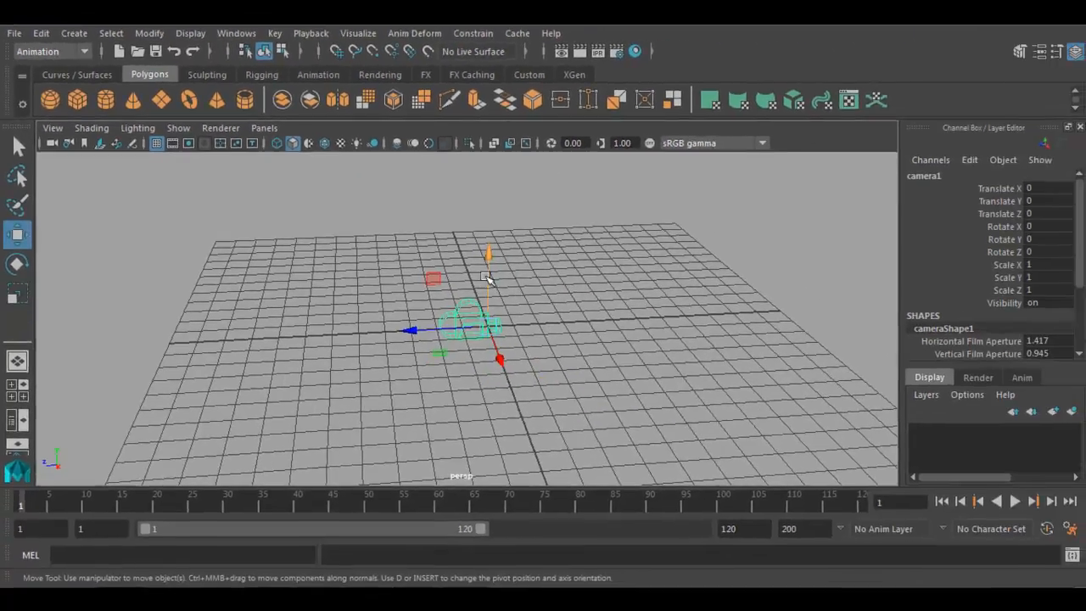
drag(649, 323, 651, 243)
alt+drag(700, 358, 685, 361)
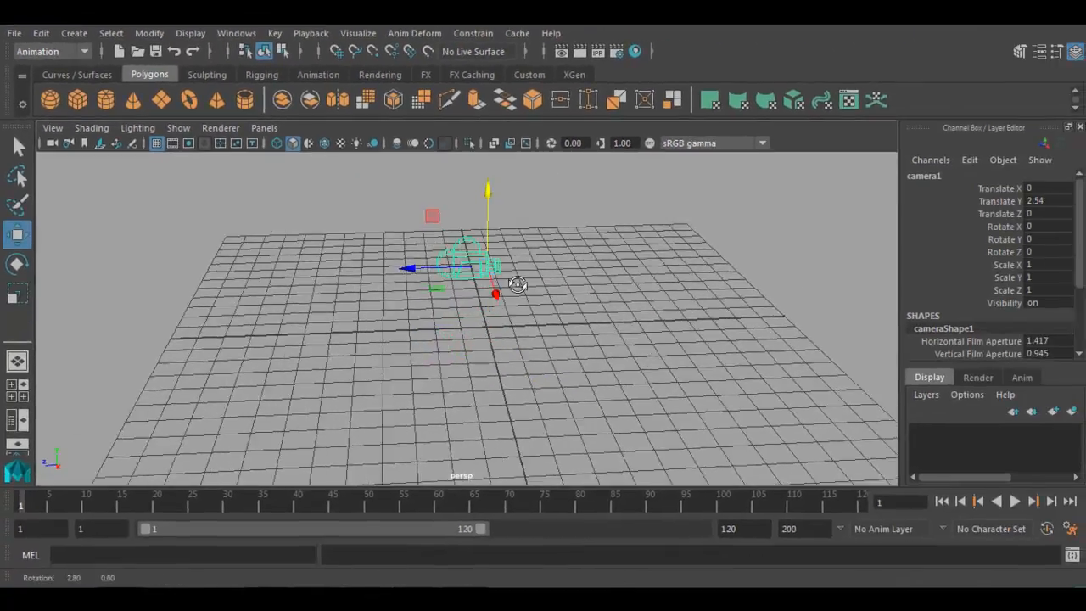
alt+drag(518, 285, 546, 319)
alt+drag(514, 256, 521, 292)
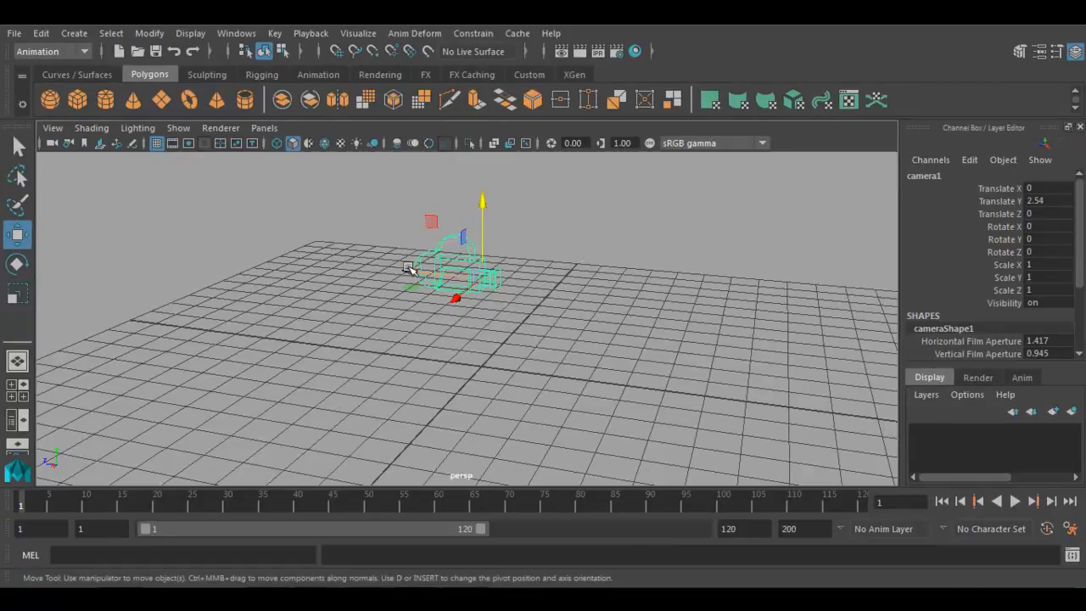
Move the camera back along Z beyond the grid's edge, to a Translate Z of about 14.1
drag(422, 272, 286, 317)
alt+drag(449, 292, 390, 291)
alt+right_drag(399, 292, 377, 294)
drag(315, 307, 219, 307)
alt+drag(415, 344, 529, 337)
alt+right_drag(528, 339, 543, 366)
alt+middle_drag(510, 310, 507, 311)
alt+drag(507, 311, 422, 317)
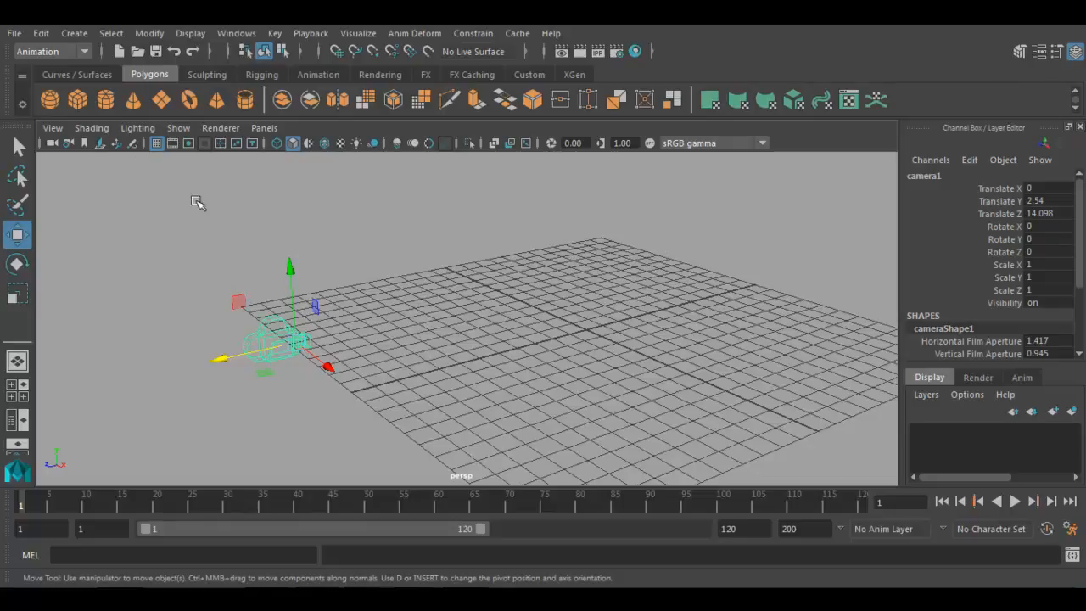
click(77, 100)
alt+drag(658, 364, 645, 355)
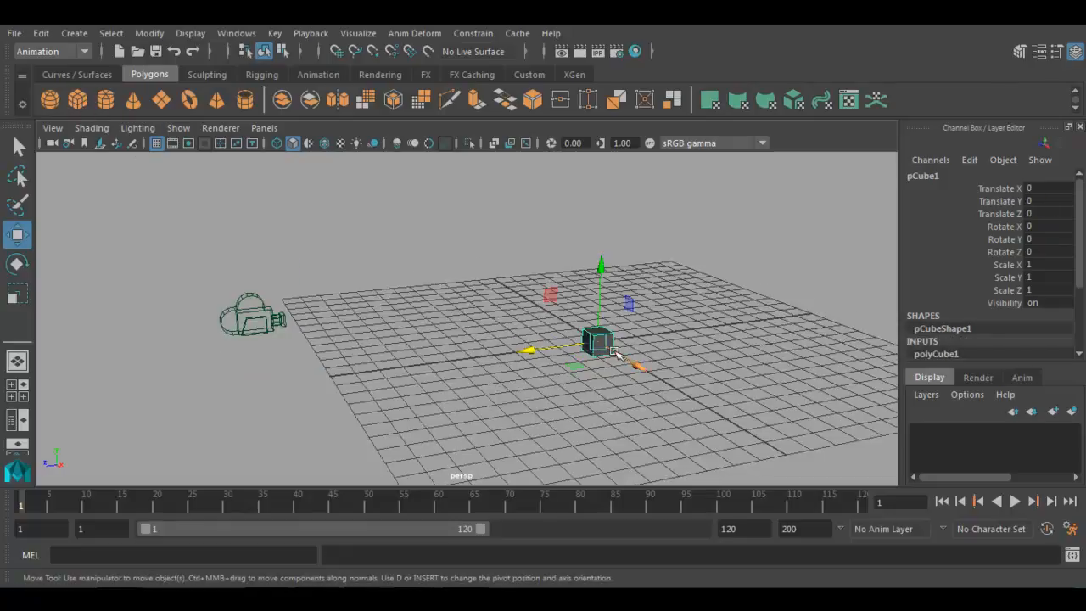
key(r)
drag(600, 272, 612, 197)
drag(607, 285, 606, 228)
alt+drag(670, 374, 719, 392)
key(w)
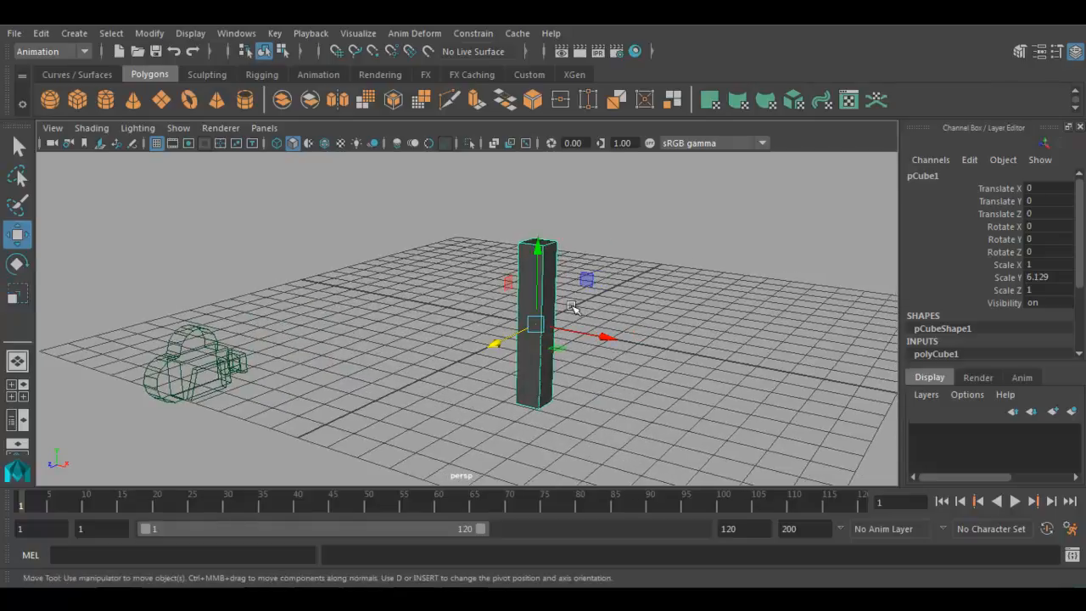
key(Delete)
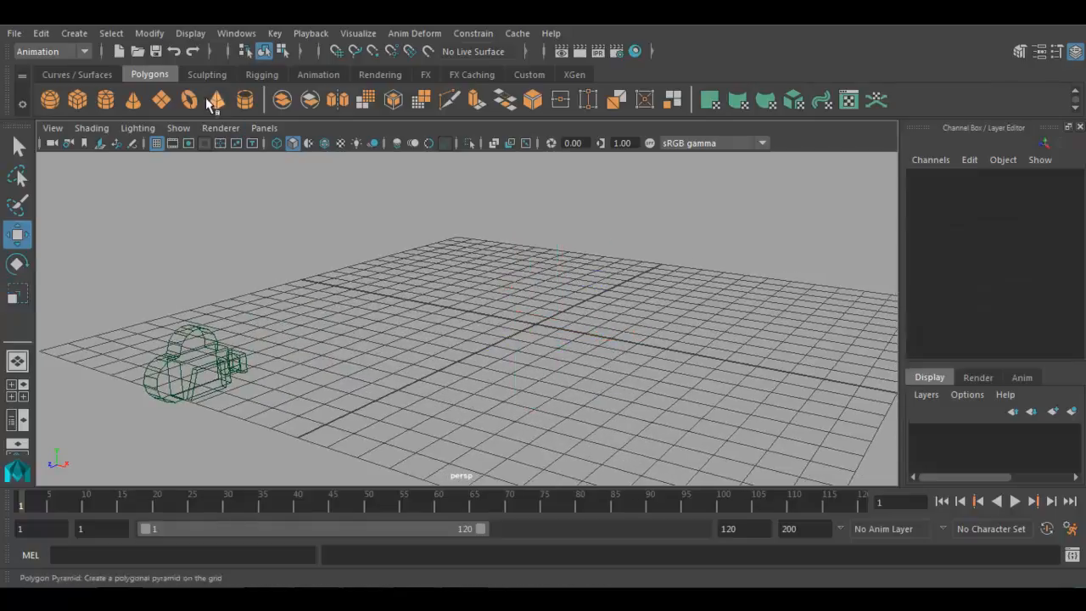
Create a polygon cylinder, scale it down to about 0.386 in X and Z, and raise it to about 1.589 in Y
click(105, 99)
scroll(539, 253, down, 3)
key(r)
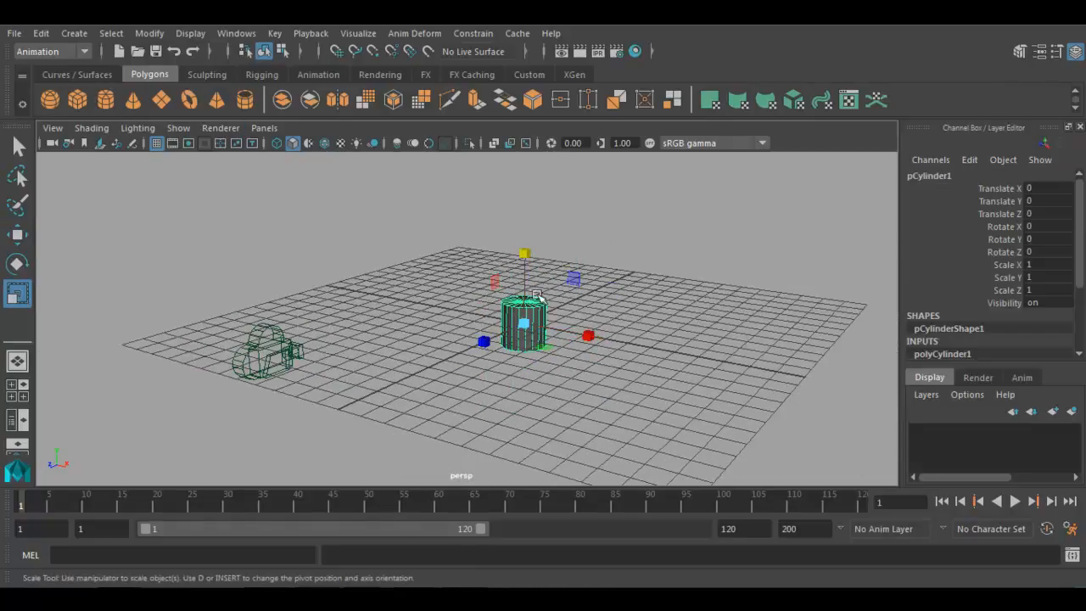
drag(523, 319, 493, 323)
key(w)
mouse_move(526, 245)
mouse_down()
mouse_move(530, 213)
mouse_move(502, 164)
mouse_up()
Stretch the cylinder to a Scale Y of about 2.322 and raise it to a Translate Y of about 2.34
key(r)
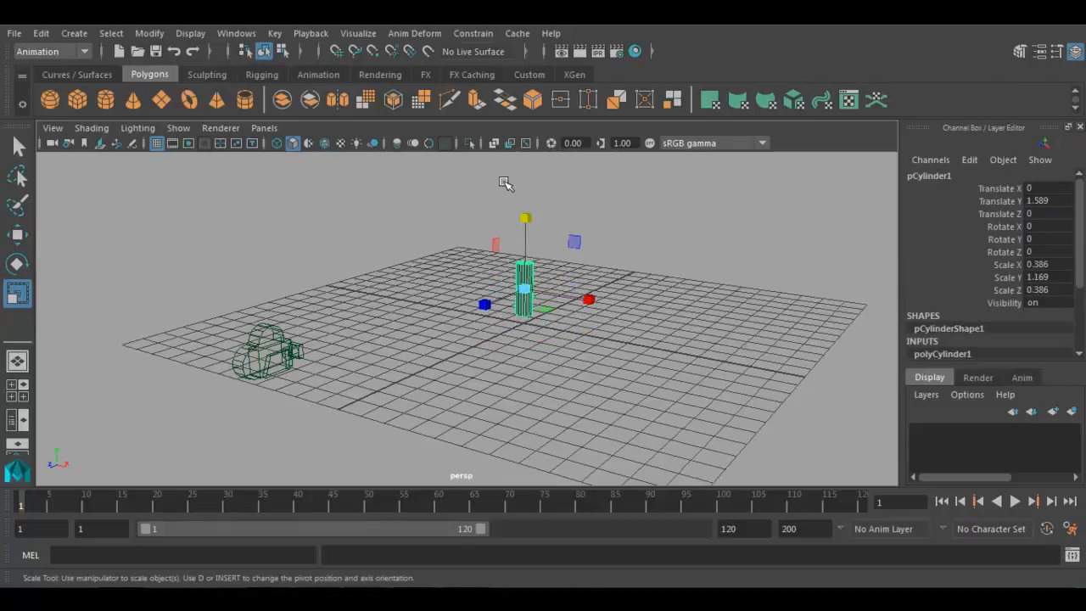
drag(530, 219, 531, 140)
key(w)
drag(543, 219, 541, 195)
Move the cylinder toward the camera's end of the grid and sideways to a Translate X of about -3.07
alt+drag(559, 243, 584, 303)
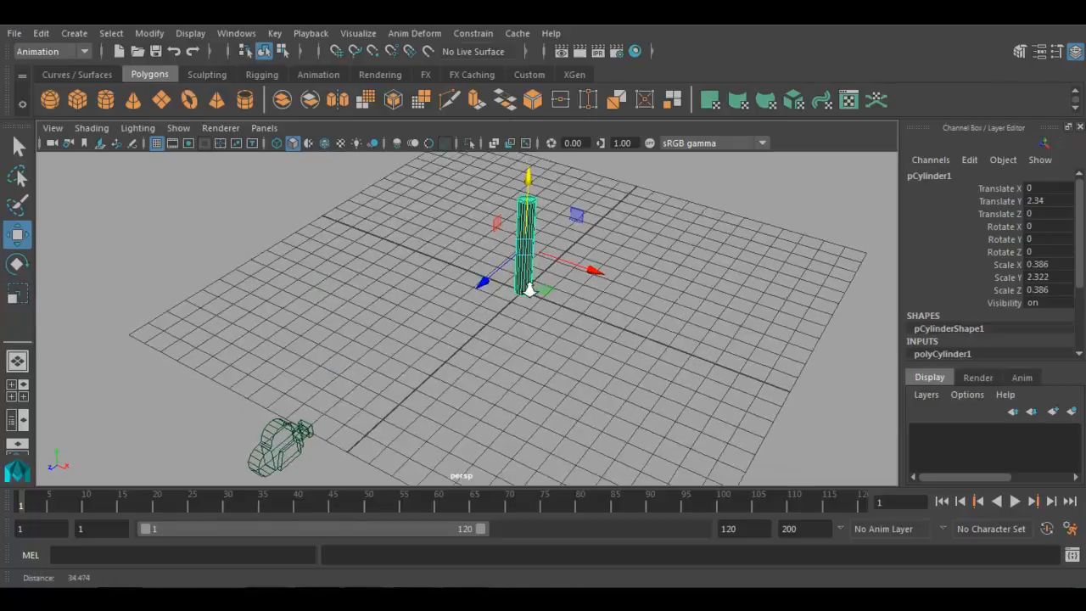
scroll(584, 302, down, 2)
drag(488, 293, 390, 377)
drag(497, 359, 441, 339)
Duplicate the cylinder along Z with repeated equal offsets to form a row of six pillars
drag(329, 353, 376, 328)
key(ctrl+d)
key(shift+d)
key(shift+d)
key(shift+d)
key(shift+d)
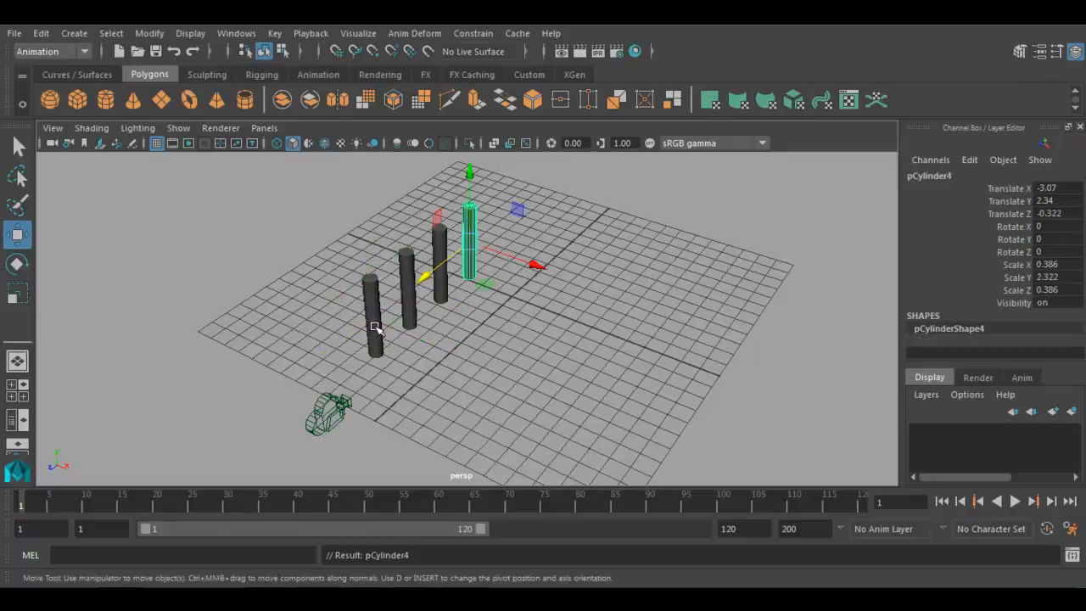
Duplicate the whole row of six pillars and offset the copy along X as a parallel row
drag(526, 244, 308, 339)
alt+drag(477, 315, 534, 297)
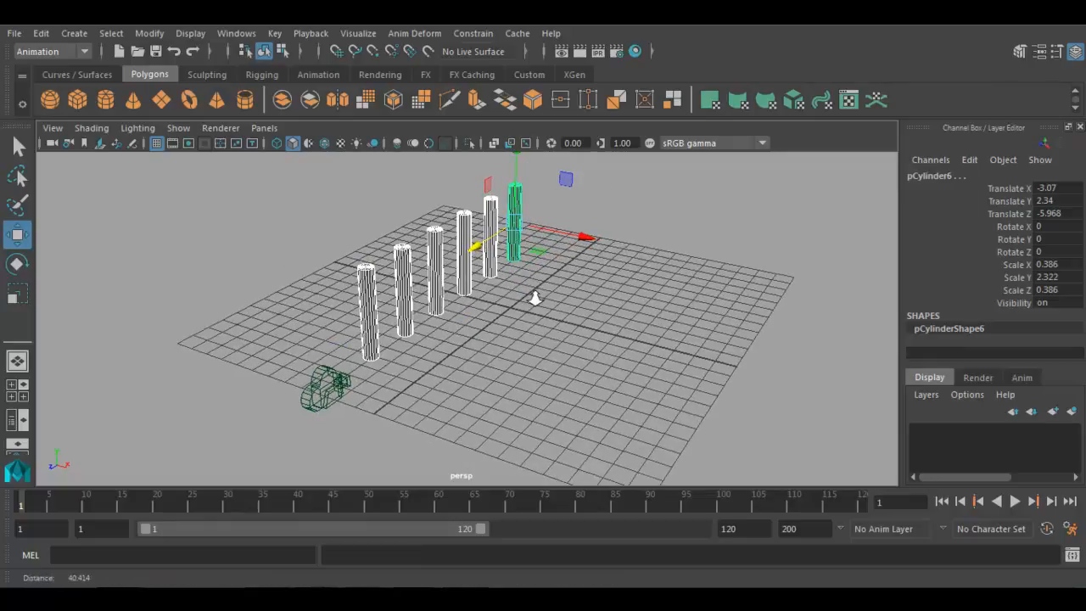
key(ctrl+d)
drag(584, 241, 703, 269)
Duplicate the pillar rows along X to make four parallel rows, the outermost at a Translate X of about 9.172
alt+drag(577, 311, 531, 297)
drag(321, 189, 492, 302)
drag(543, 248, 774, 308)
key(ctrl+d)
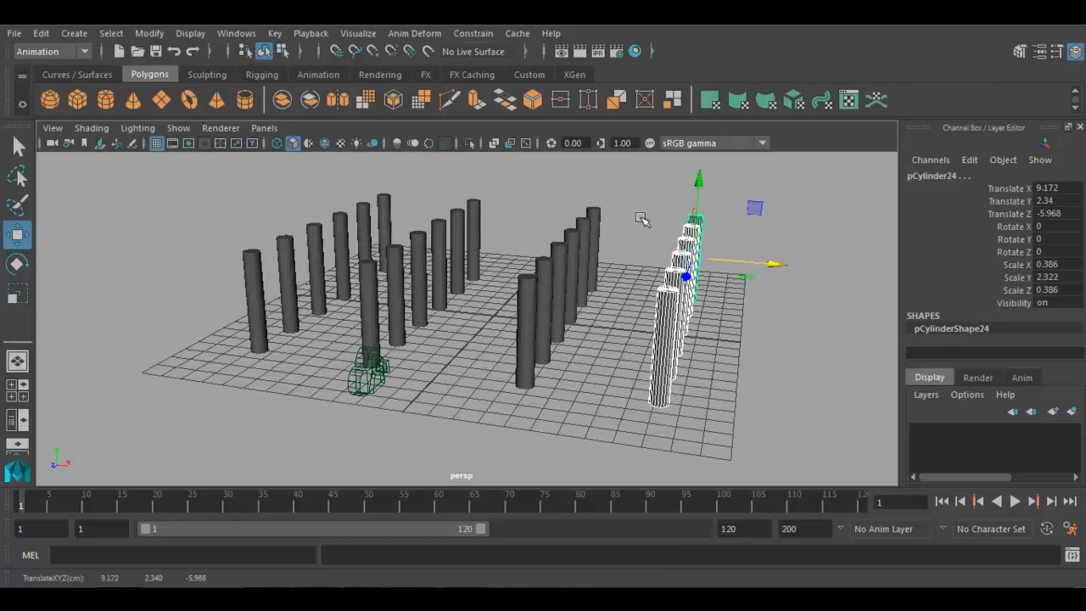
click(436, 352)
alt+drag(436, 351, 420, 376)
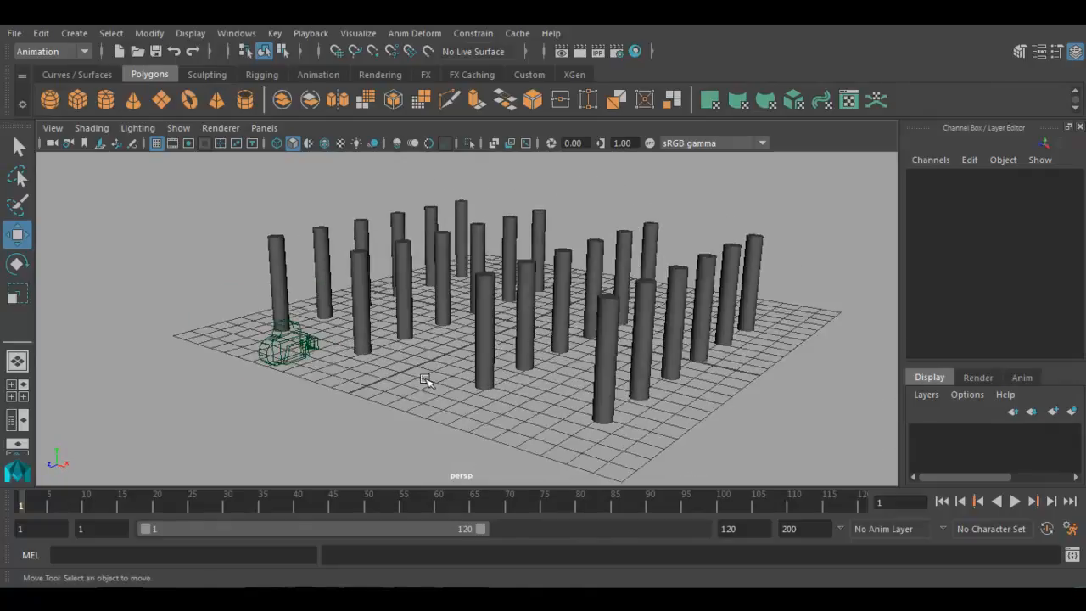
Move the camera farther back from the pillars to a Translate Z of about 17.628
drag(229, 349, 306, 401)
scroll(306, 386, down, 5)
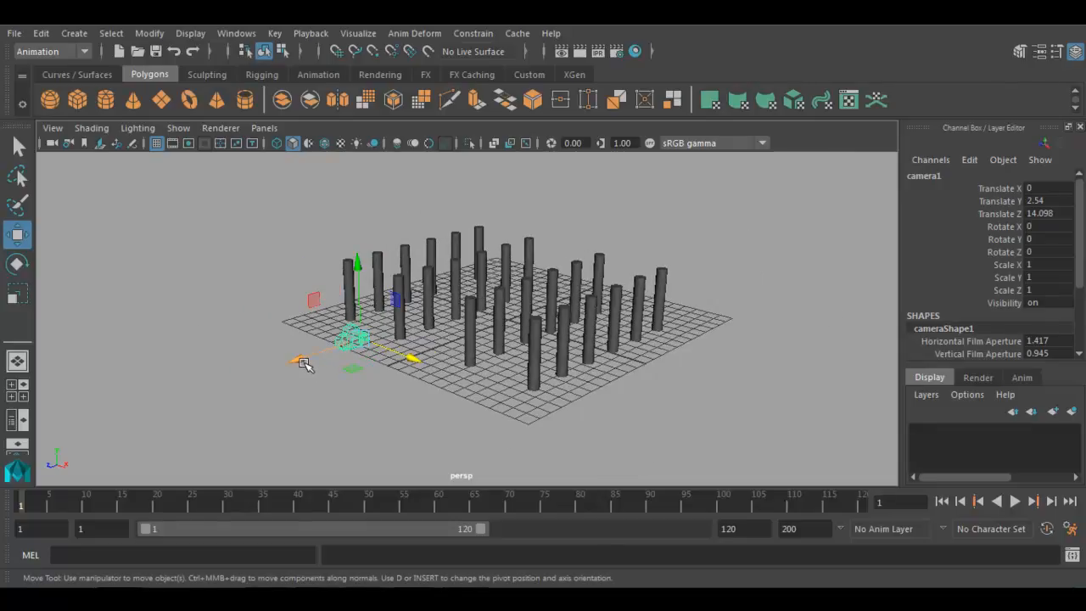
drag(248, 372, 245, 373)
scroll(312, 386, up, 1)
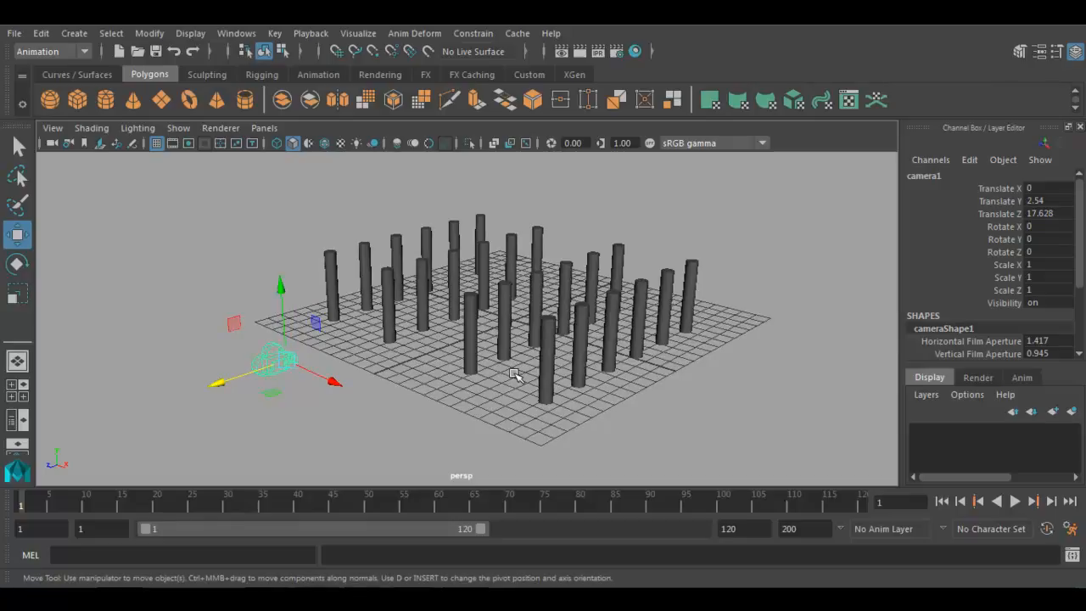
click(387, 399)
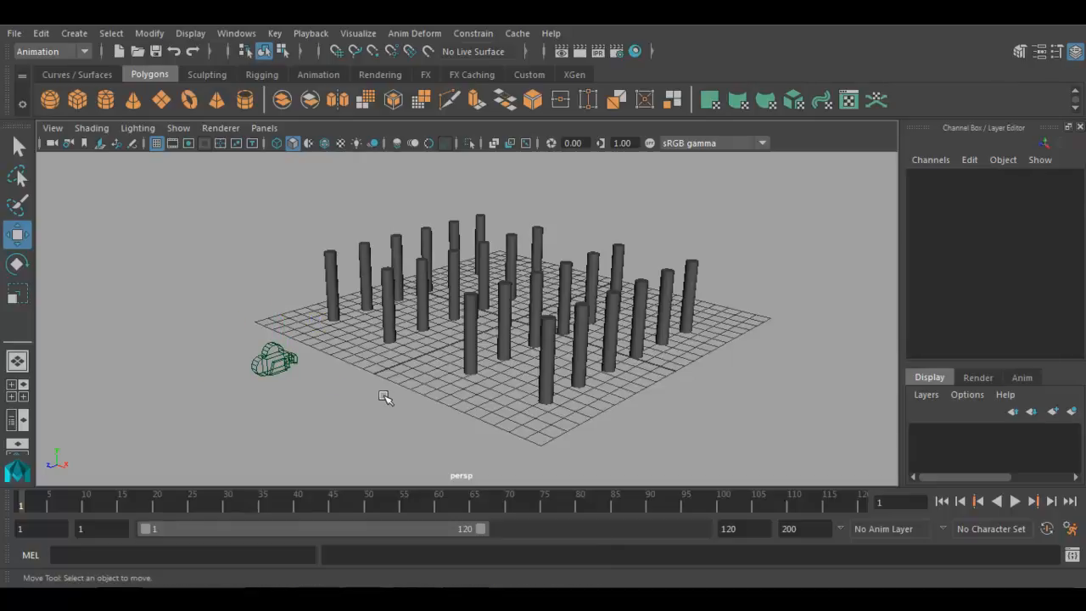
Switch the perspective viewport to look through camera1
drag(291, 392, 206, 308)
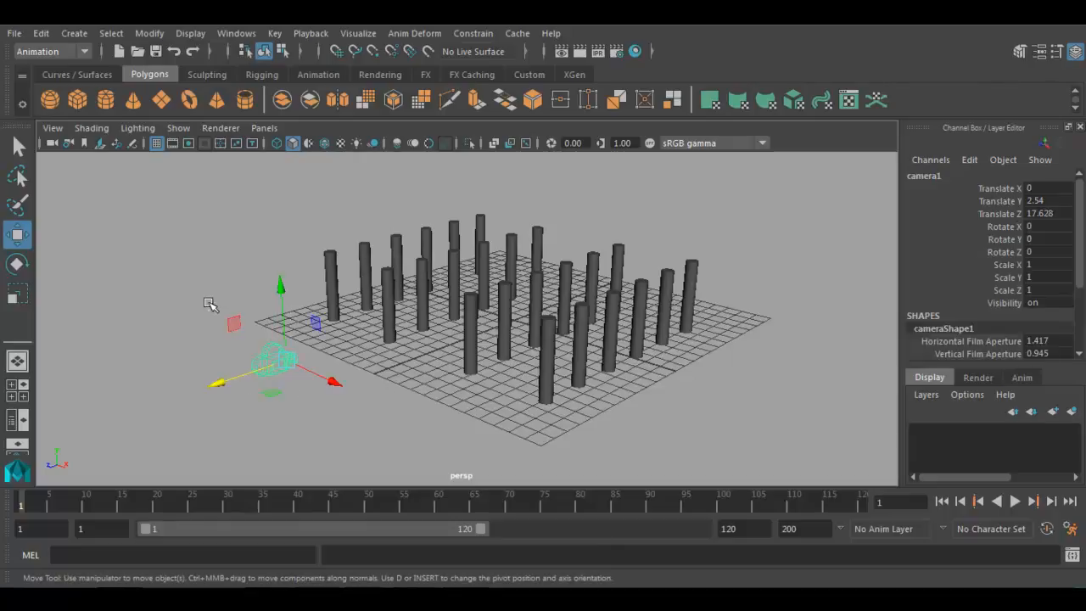
click(258, 129)
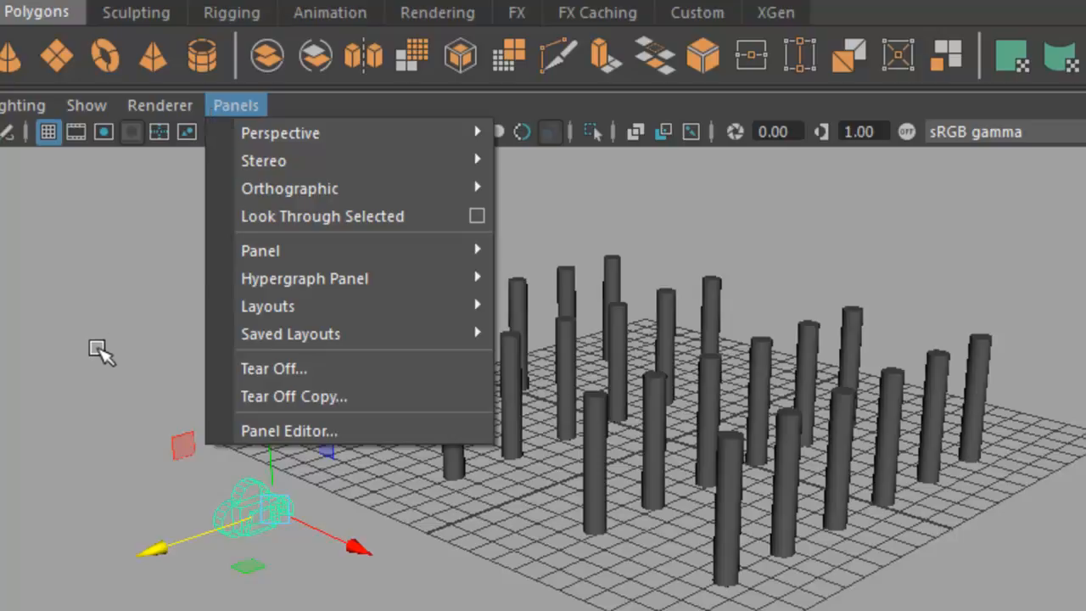
click(98, 351)
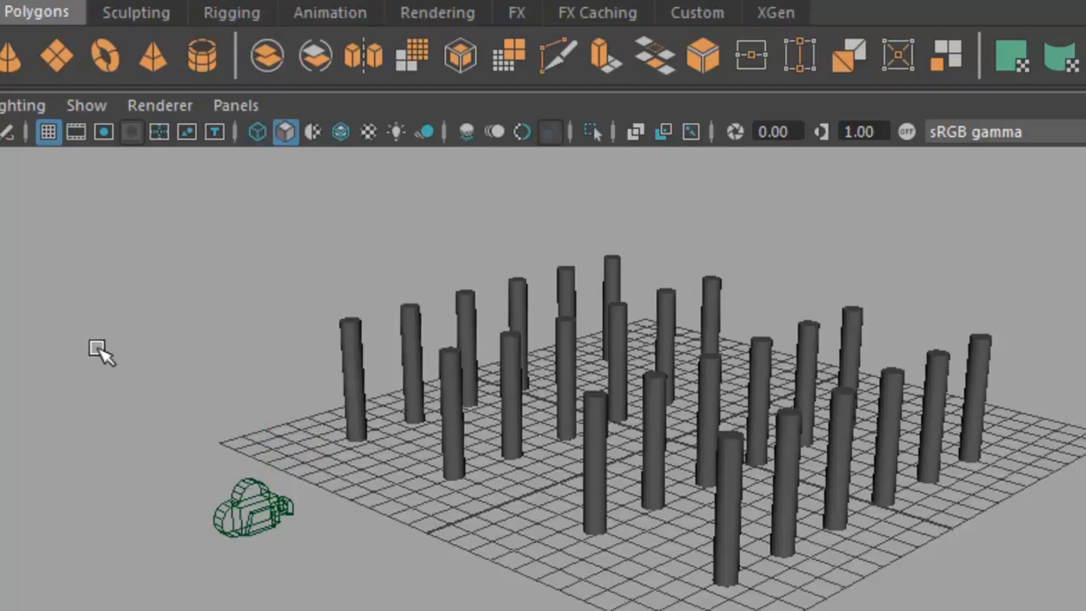
click(230, 102)
mouse_move(250, 136)
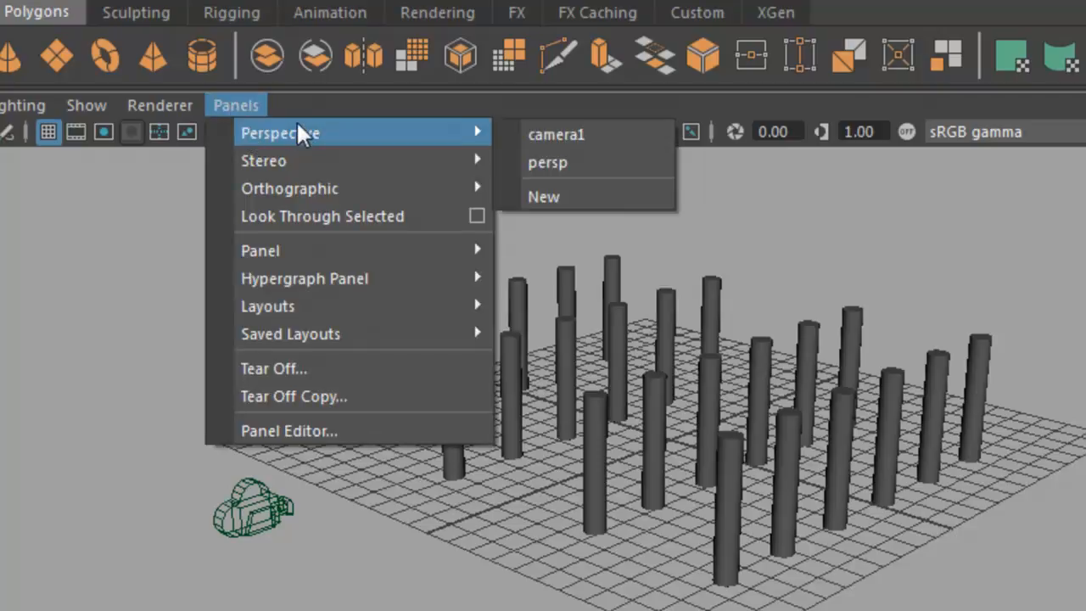
click(549, 136)
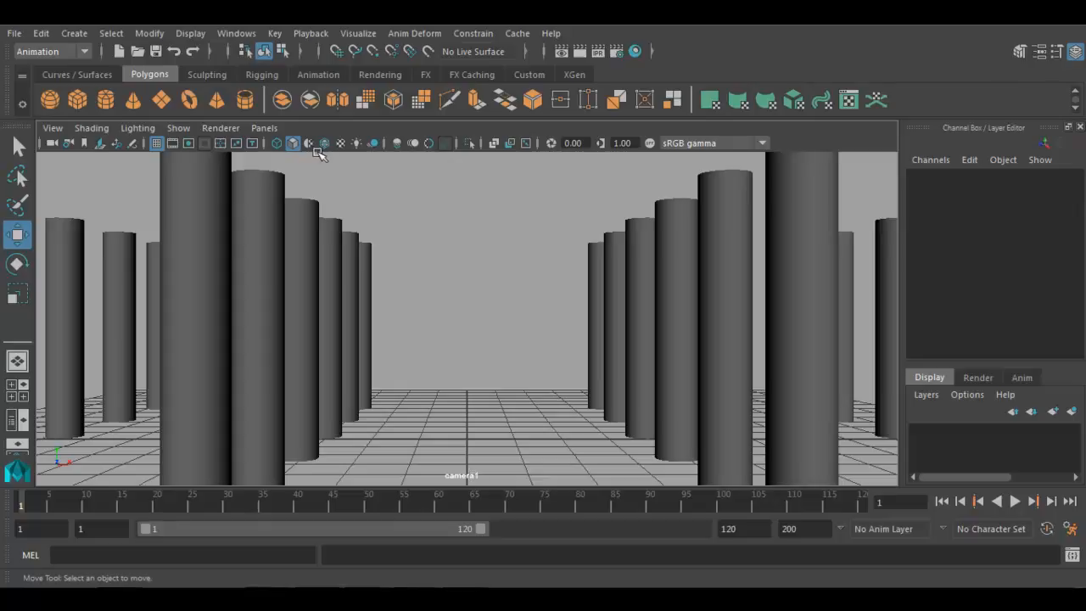
Return the viewport from camera1 to the persp view
click(266, 129)
mouse_move(289, 143)
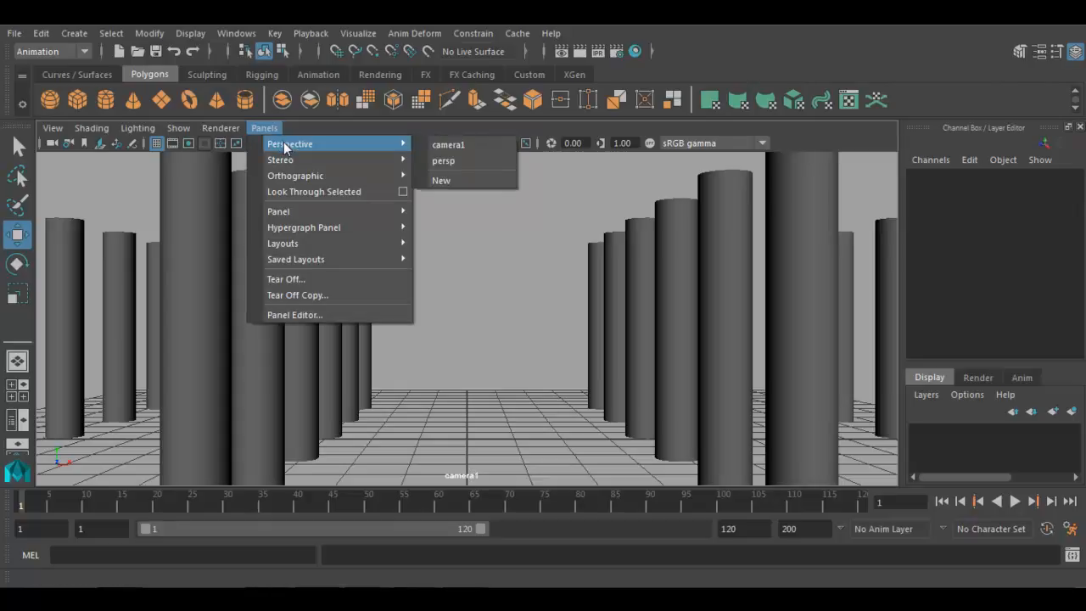
click(449, 161)
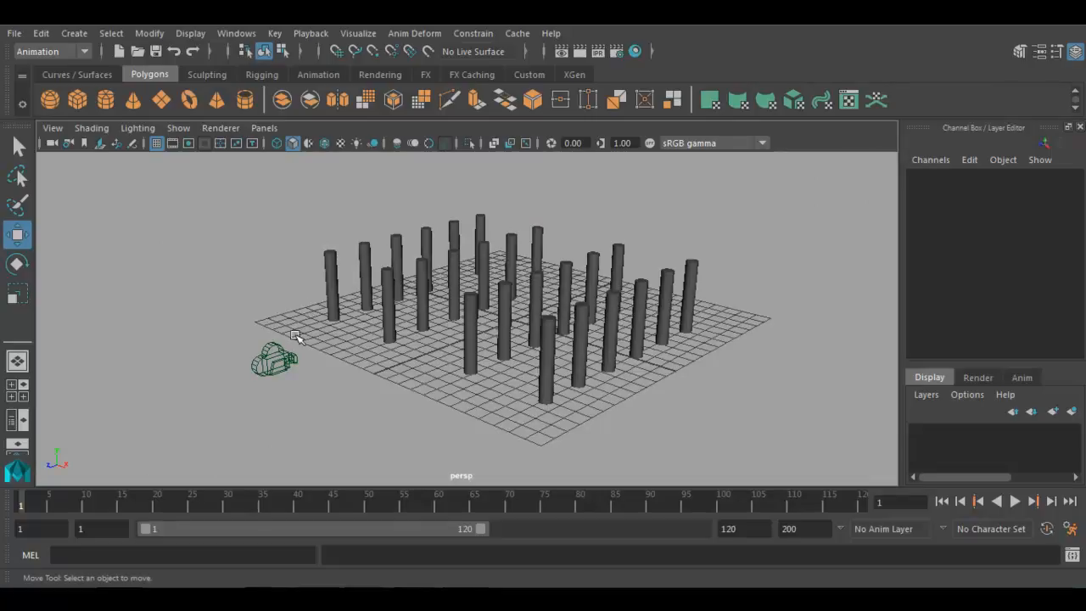
Select the camera object beside the pillar grid and look through it with Look Through Selected
drag(210, 322, 301, 426)
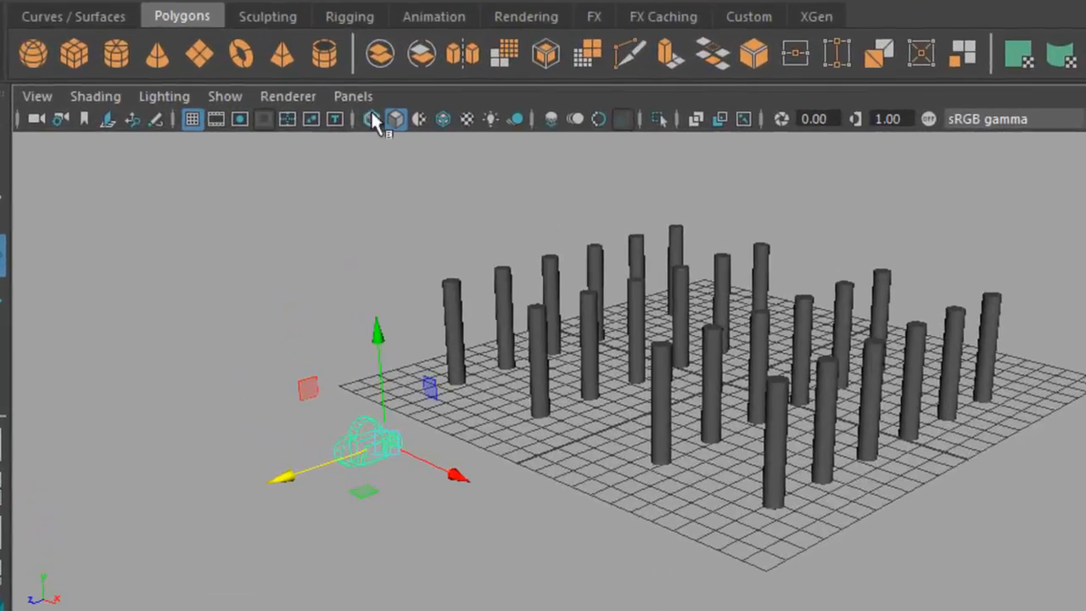
click(343, 96)
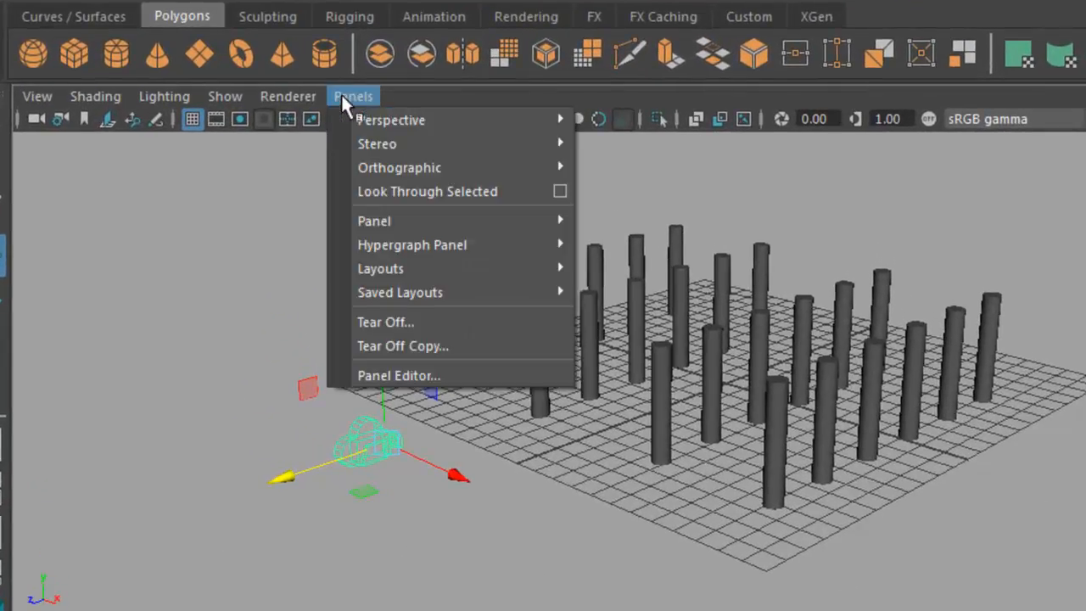
click(372, 196)
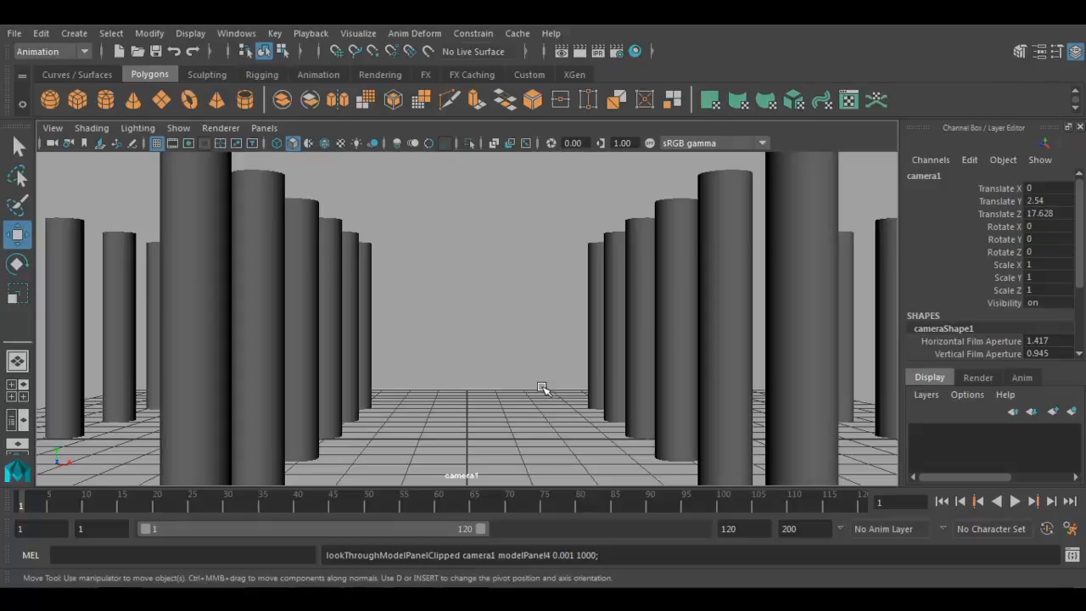
Pull camera1 back and raise it to about Translate Y 14.688 and Z 66.891, angled down at the pillar rows
alt+right_drag(545, 401, 271, 337)
alt+drag(403, 379, 519, 417)
alt+right_drag(519, 417, 323, 376)
alt+drag(528, 414, 509, 426)
alt+right_drag(509, 425, 407, 381)
alt+drag(522, 413, 647, 410)
alt+right_drag(647, 410, 410, 352)
alt+drag(410, 352, 274, 368)
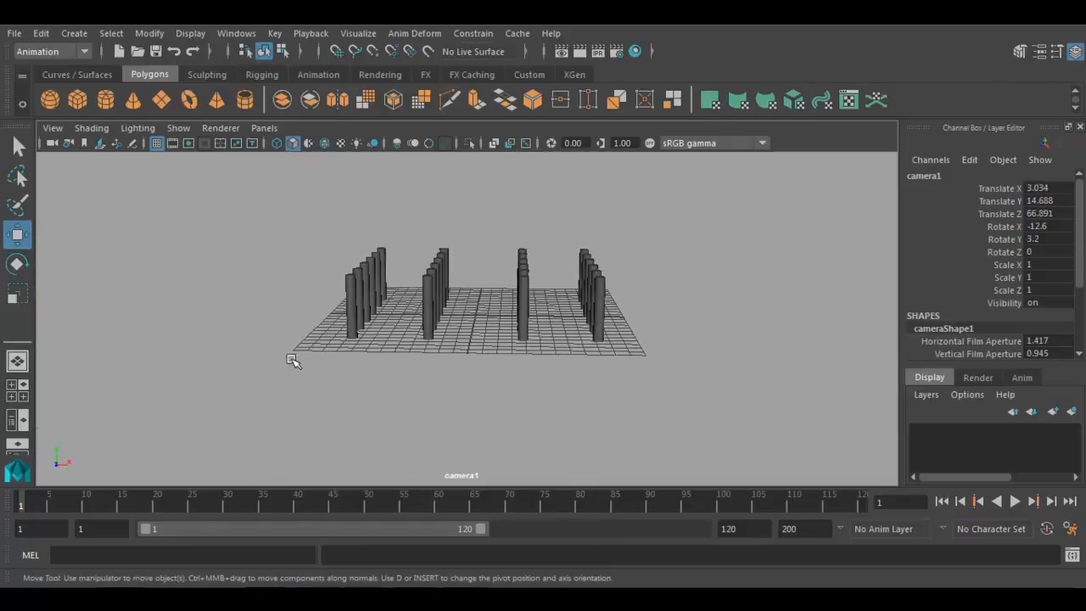
Bring camera1 back to a low front view of the pillars at about Translate 0.896, 1.903, 27.587
alt+right_drag(274, 368, 511, 430)
alt+drag(512, 431, 521, 410)
alt+right_drag(521, 410, 569, 430)
alt+drag(570, 429, 568, 425)
alt+right_drag(568, 424, 640, 497)
alt+middle_drag(560, 381, 553, 374)
alt+drag(553, 374, 593, 402)
alt+right_drag(593, 403, 582, 398)
alt+middle_drag(581, 398, 575, 397)
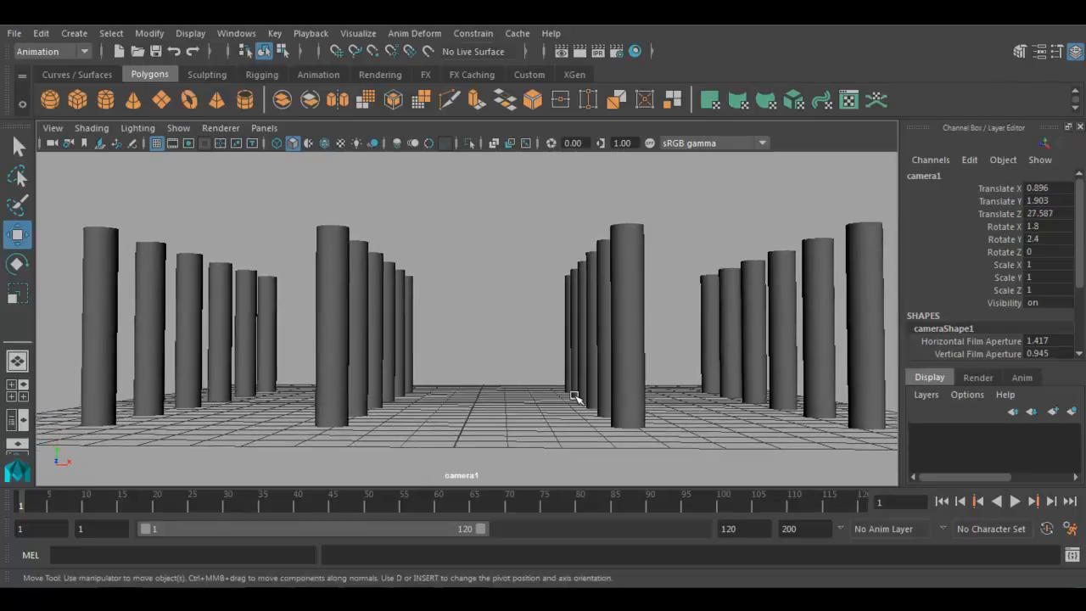
Switch the viewport back to the perspective view and delete camera1
key(space)
drag(575, 397, 575, 361)
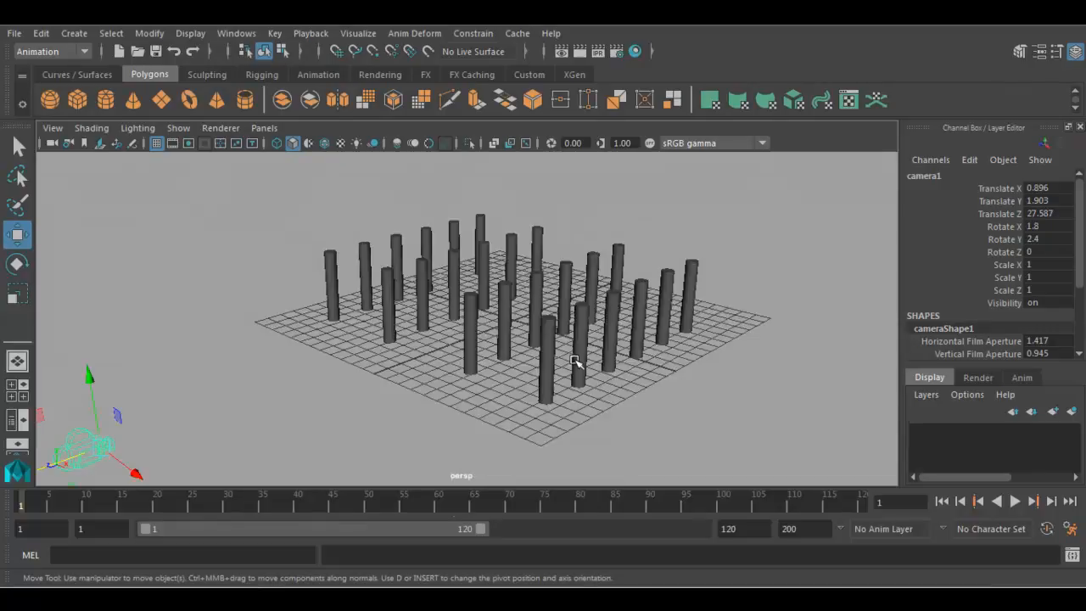
alt+middle_drag(395, 424, 436, 398)
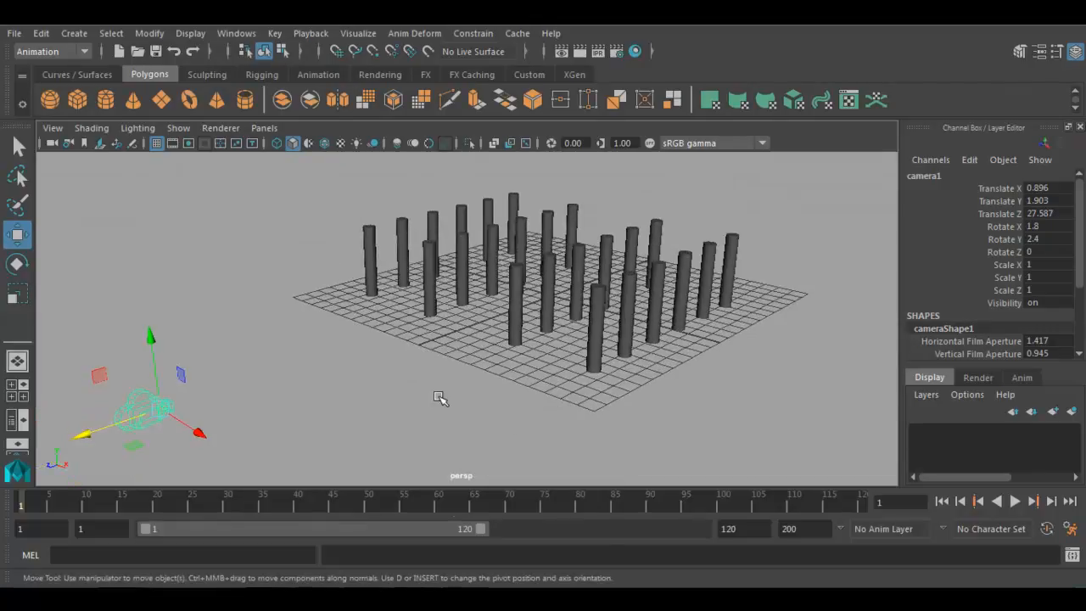
click(333, 338)
drag(334, 339, 101, 436)
key(Delete)
Open the creation options for a basic Camera and enlarge and reposition the window to show more settings beside the pillars
click(82, 34)
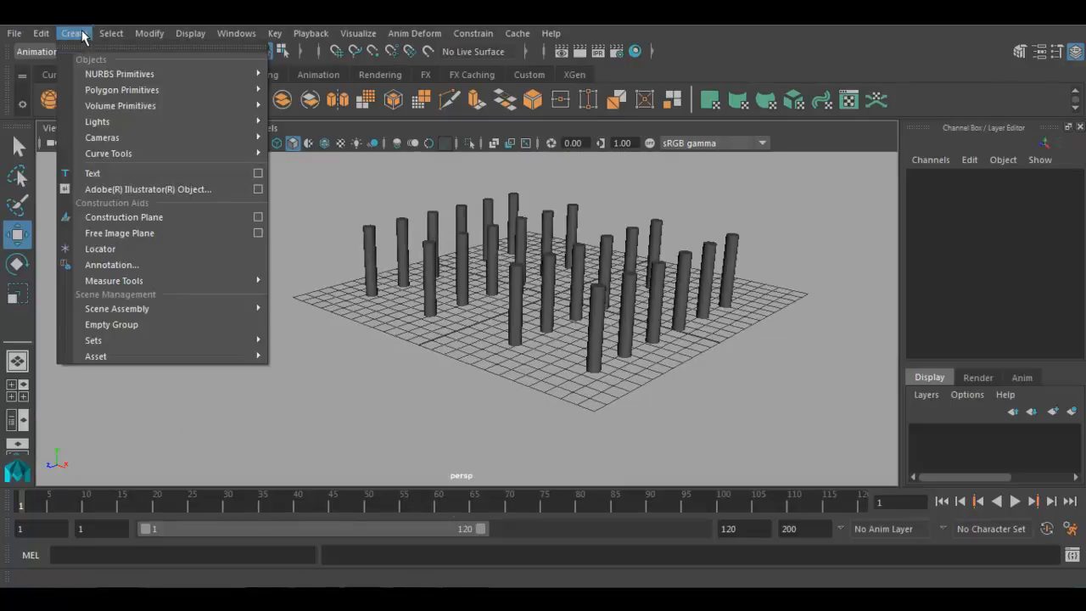
mouse_move(174, 138)
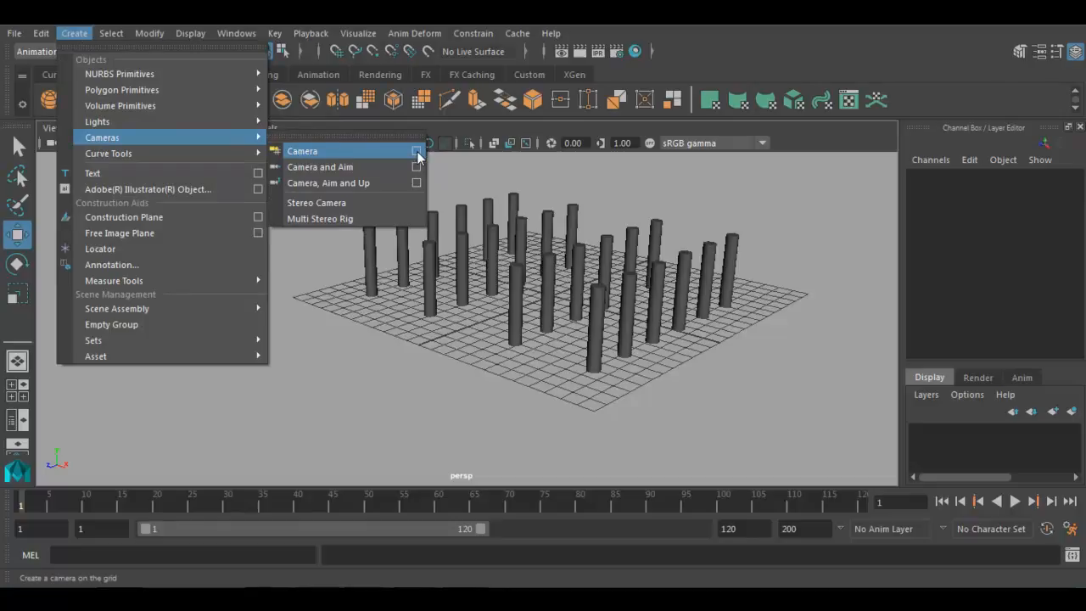
click(416, 152)
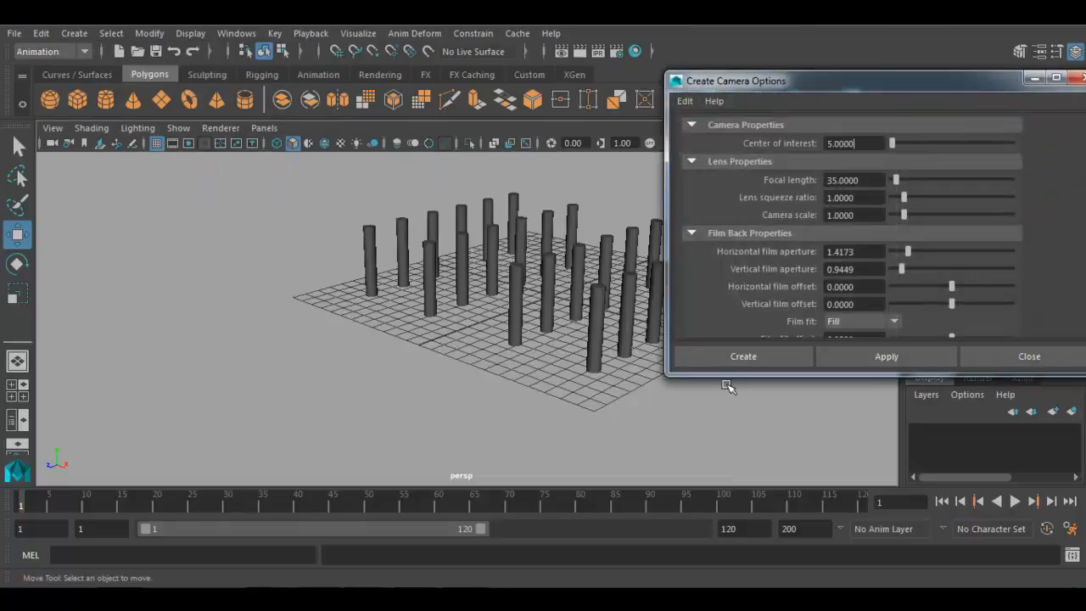
drag(724, 374, 720, 550)
drag(755, 82, 741, 51)
alt+drag(509, 287, 475, 288)
alt+right_drag(475, 289, 525, 315)
alt+middle_drag(523, 314, 459, 367)
alt+drag(459, 366, 435, 360)
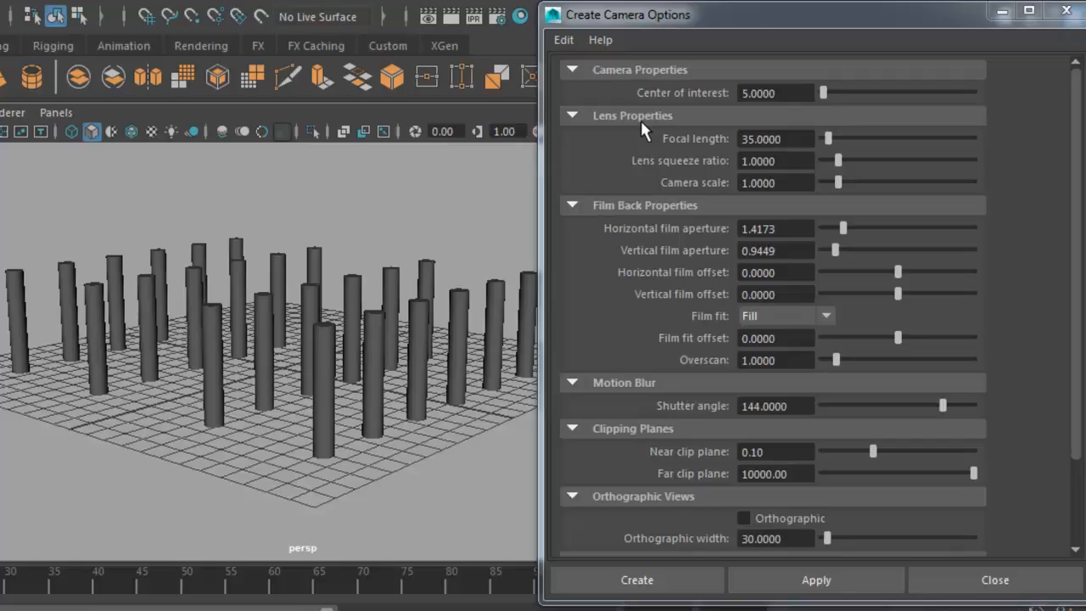
Examine the camera's focal length, lens squeeze ratio, camera scale and the horizontal and vertical film aperture settings
click(793, 139)
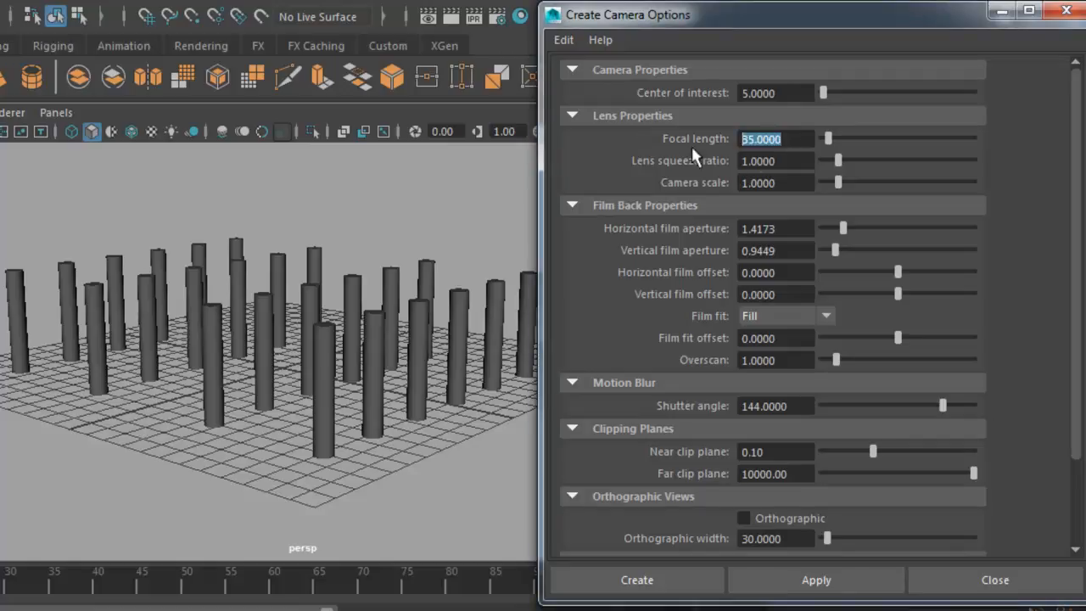
click(781, 163)
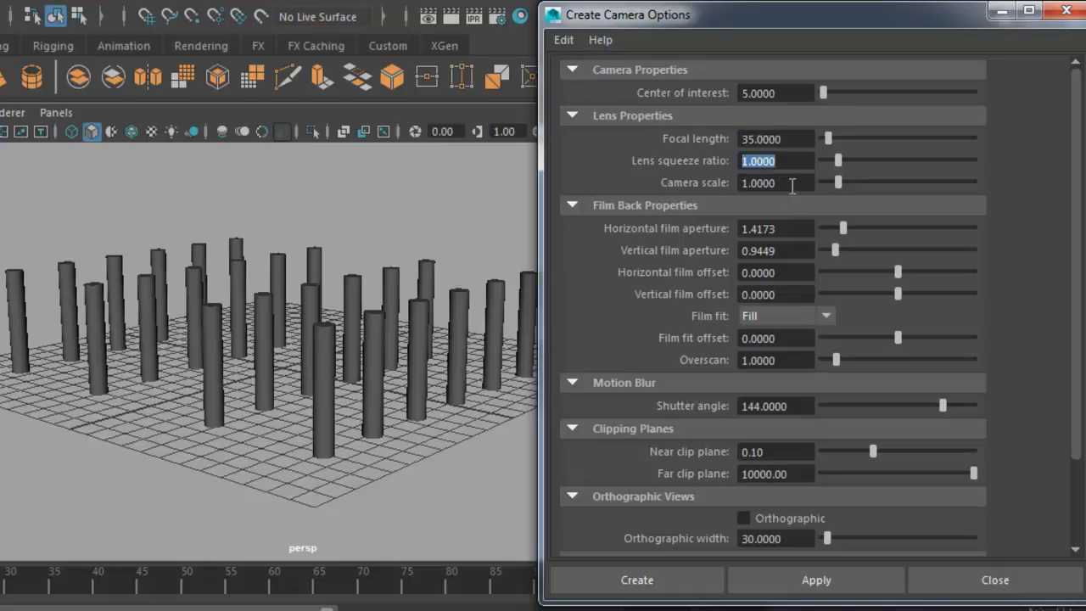
click(791, 183)
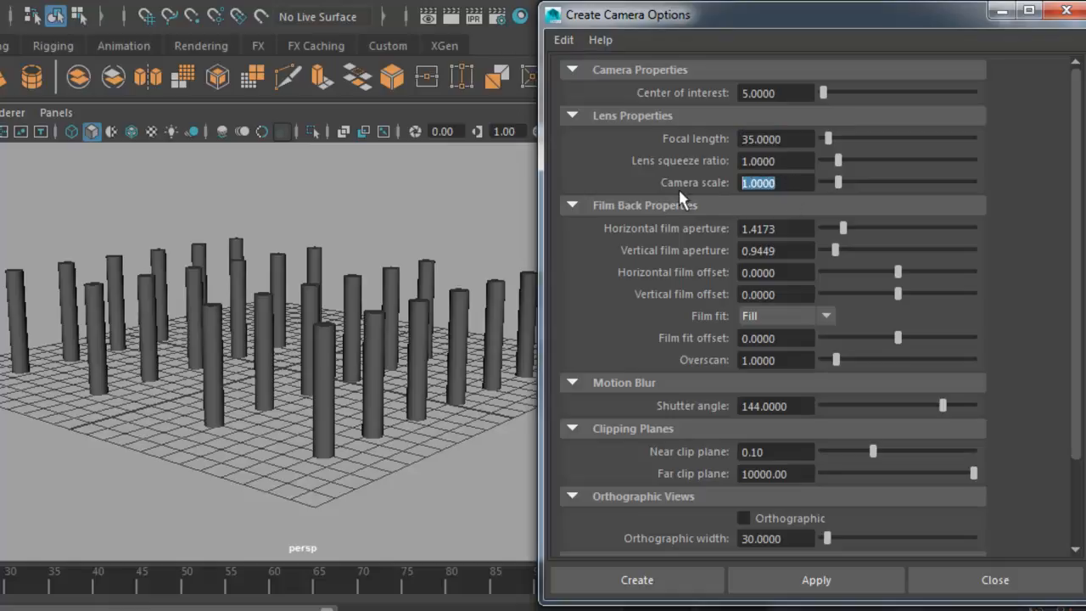
click(796, 139)
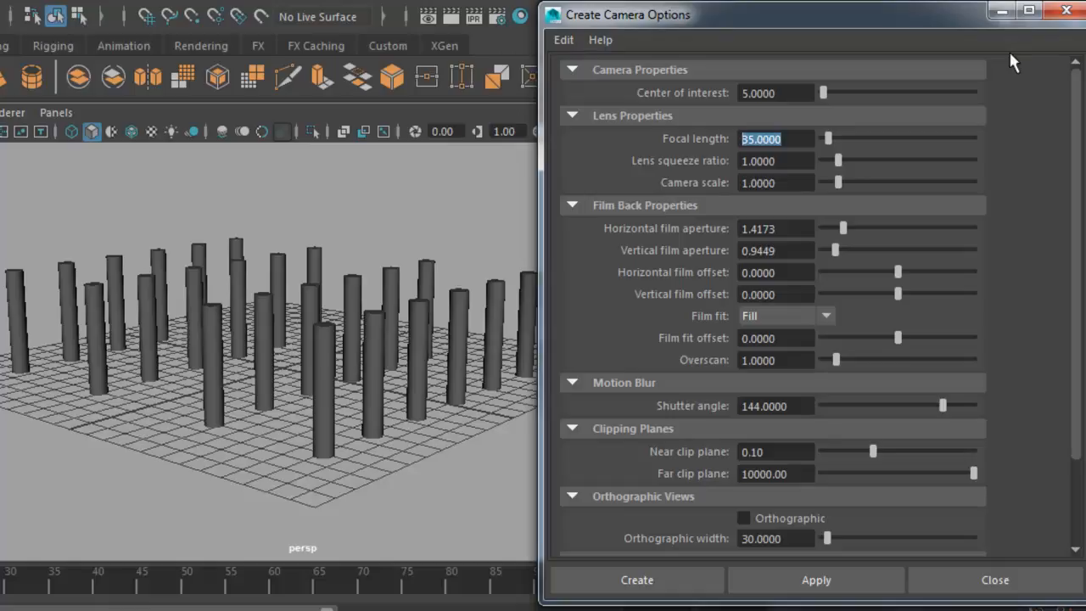
click(797, 229)
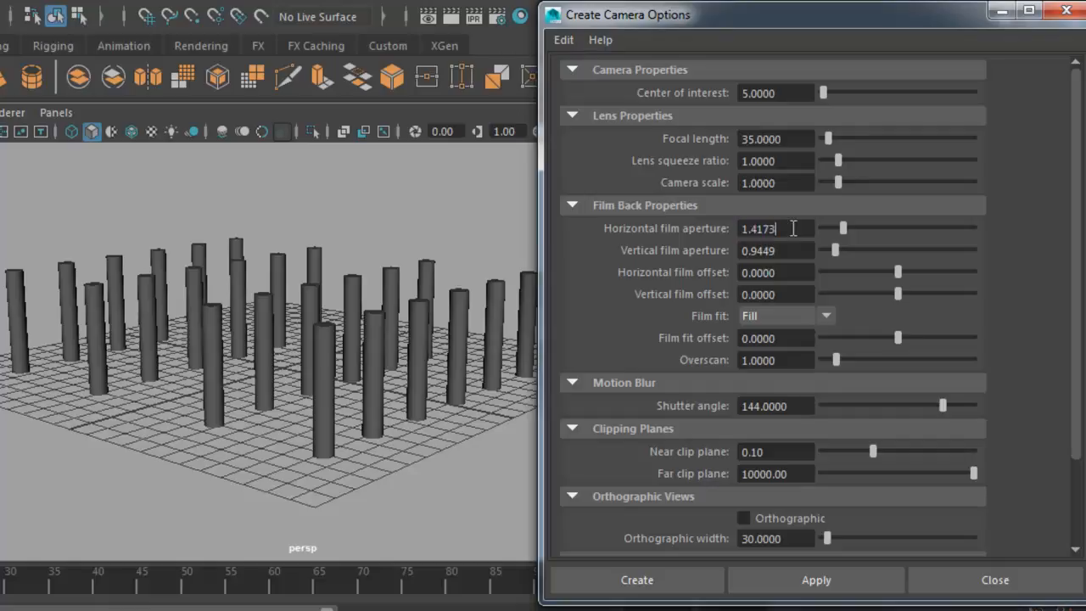
drag(802, 259, 686, 263)
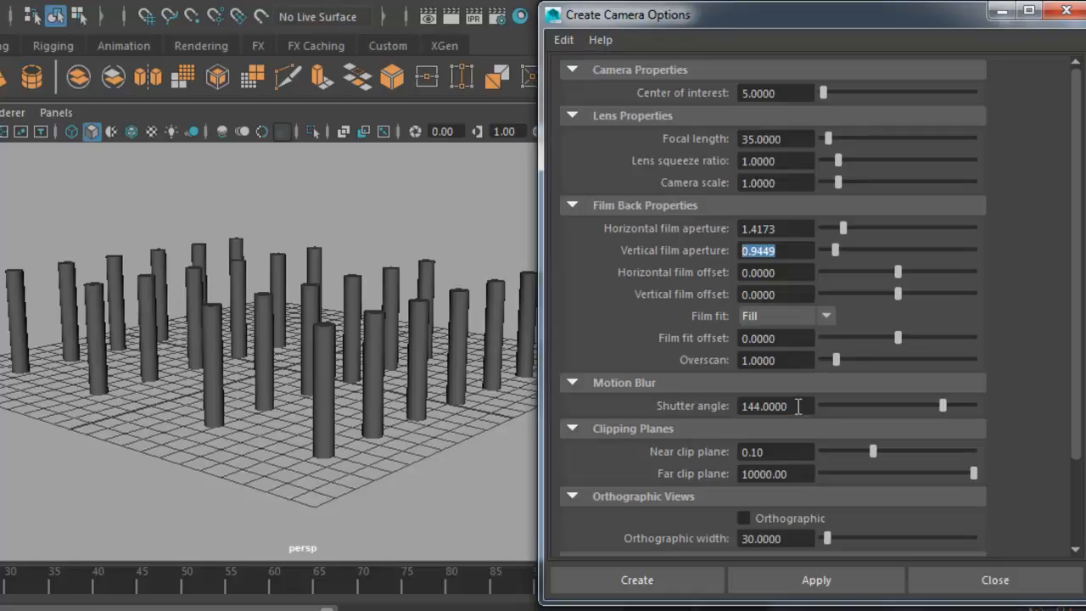
Examine the motion blur shutter angle and the near and far clip plane settings
drag(803, 405, 616, 407)
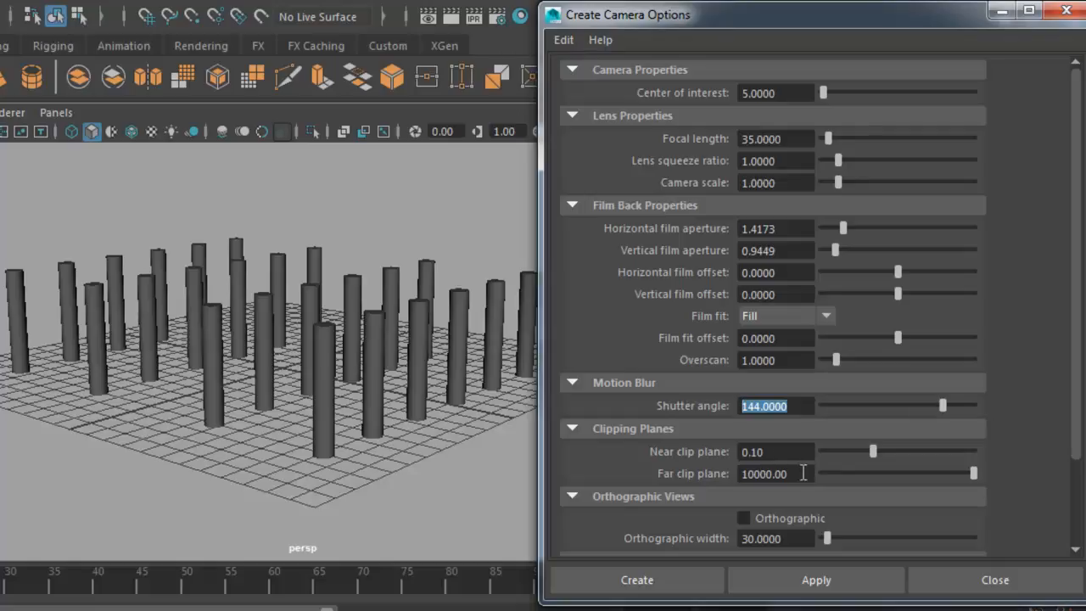
key(Tab)
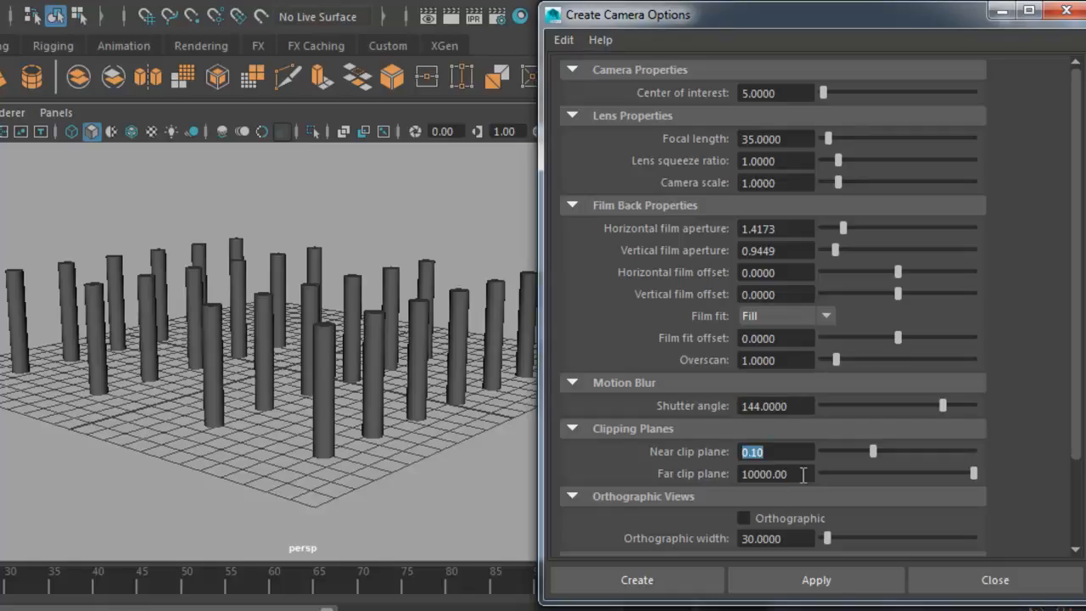
key(Tab)
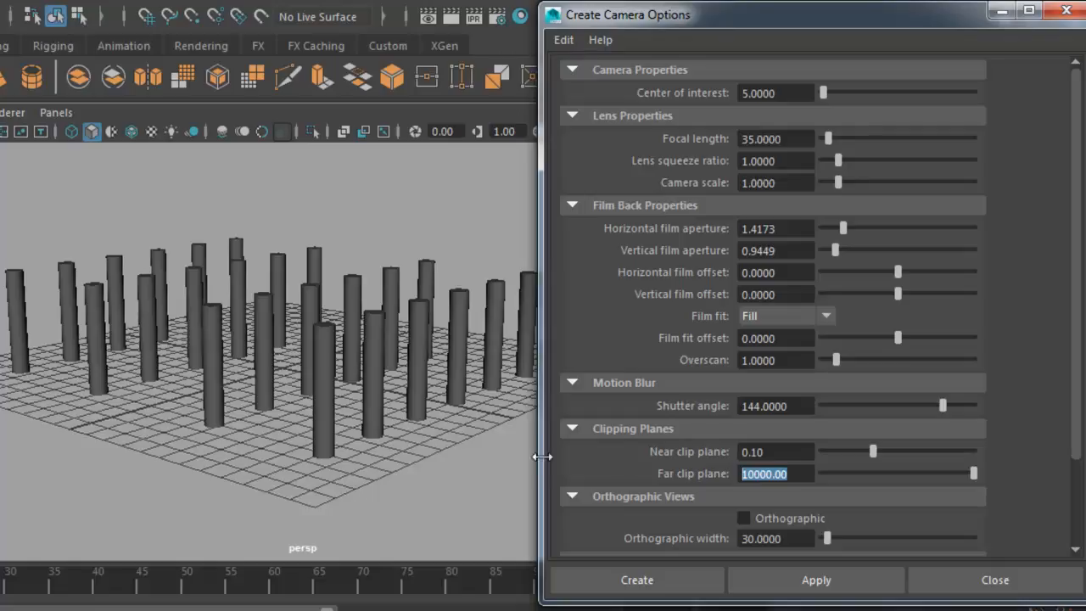
scroll(700, 451, down, 3)
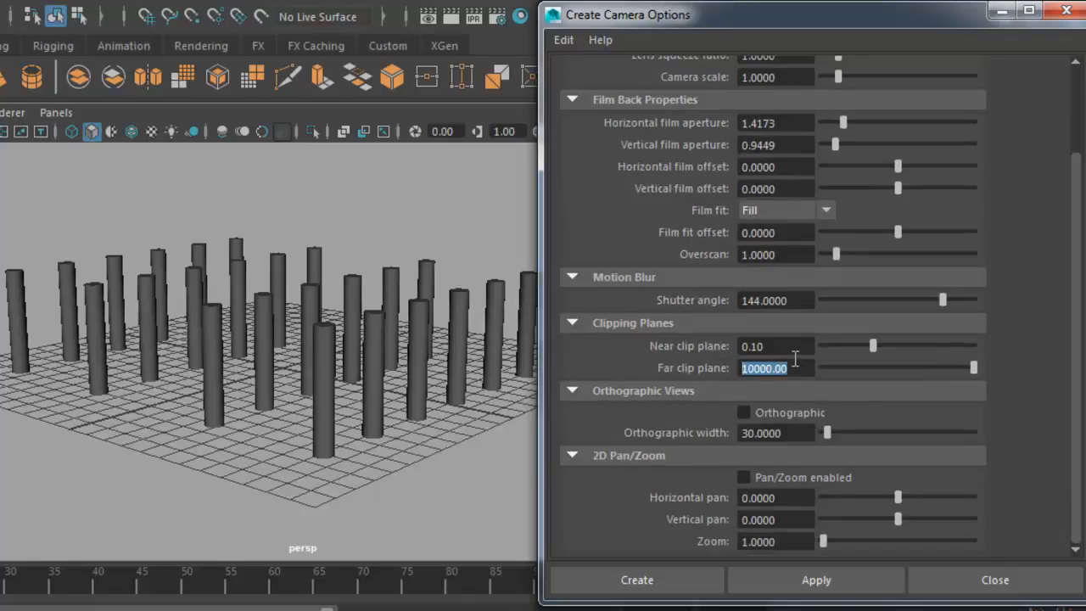
drag(798, 355, 699, 352)
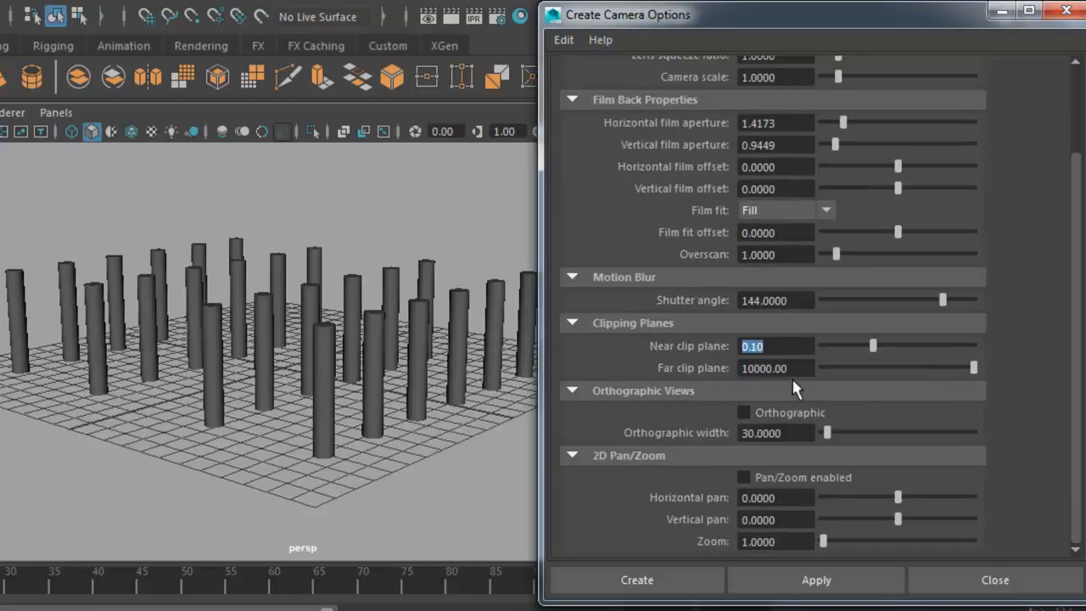
drag(790, 370, 702, 367)
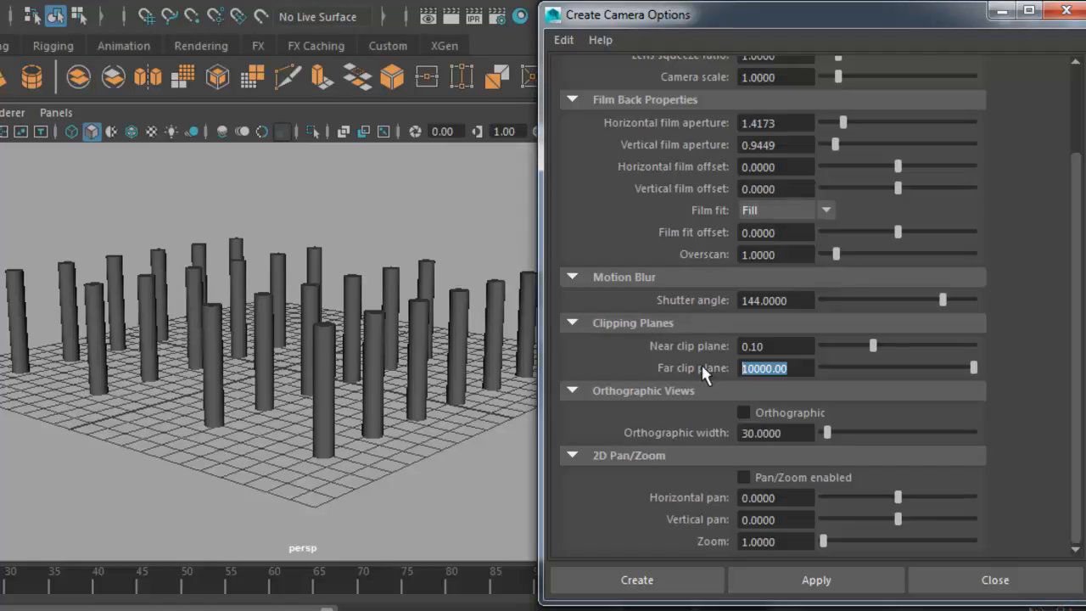
drag(782, 346, 684, 352)
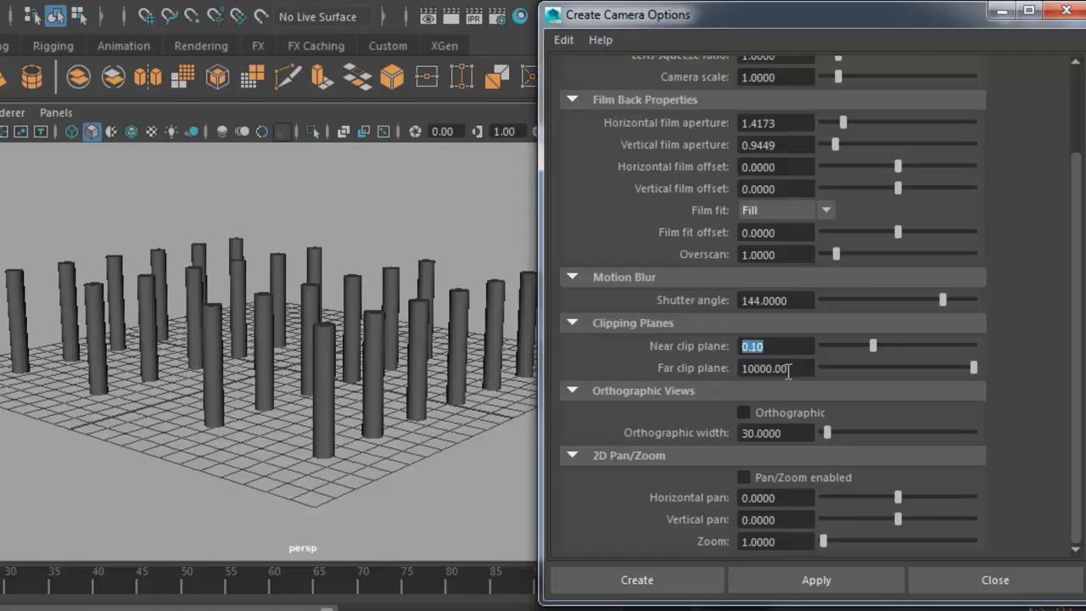
drag(796, 369, 676, 354)
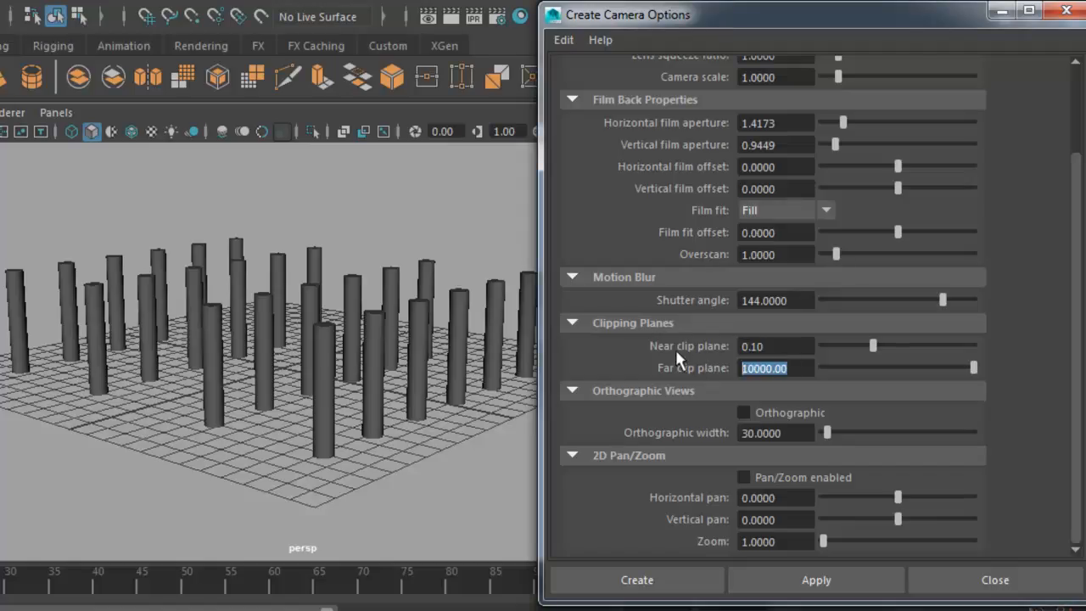
Toggle the Orthographic option on and back off, and close the camera options without creating a camera
click(790, 414)
click(792, 415)
click(996, 580)
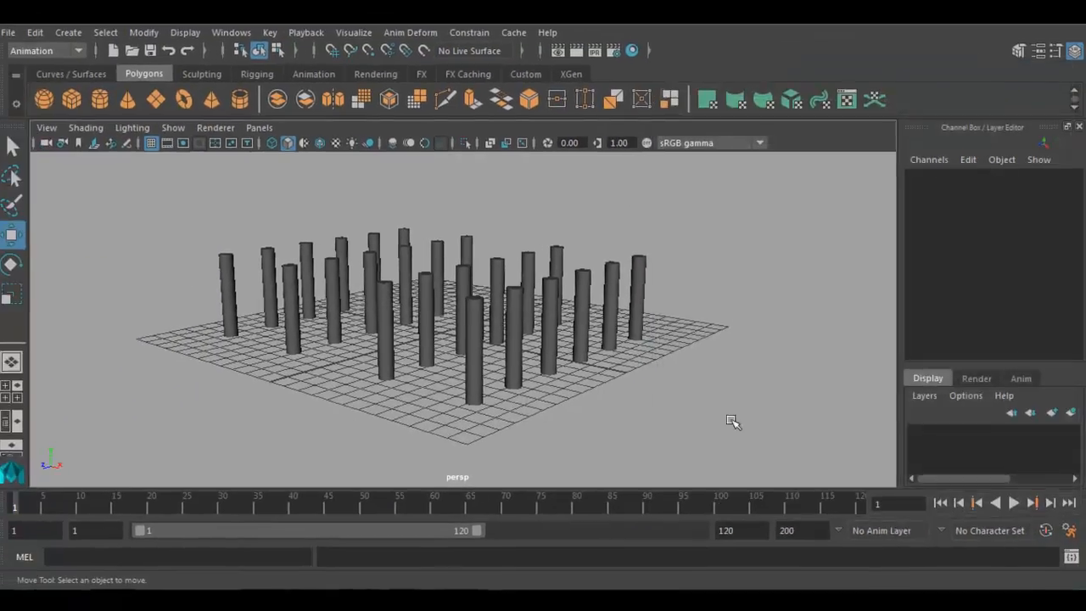
Create a new basic Camera at the origin of the grid
click(110, 33)
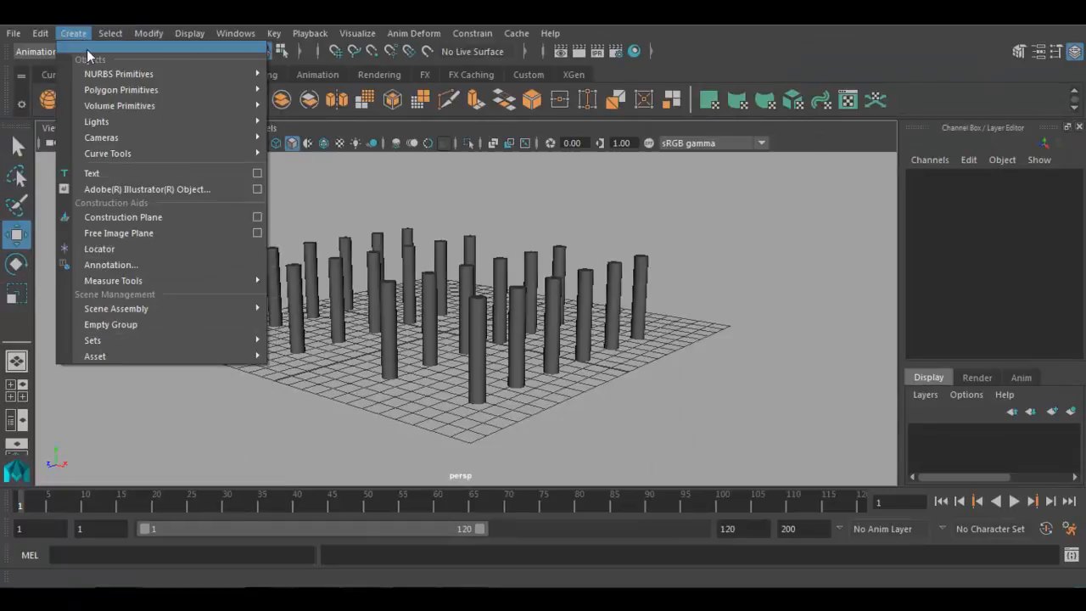
mouse_move(101, 81)
mouse_move(140, 139)
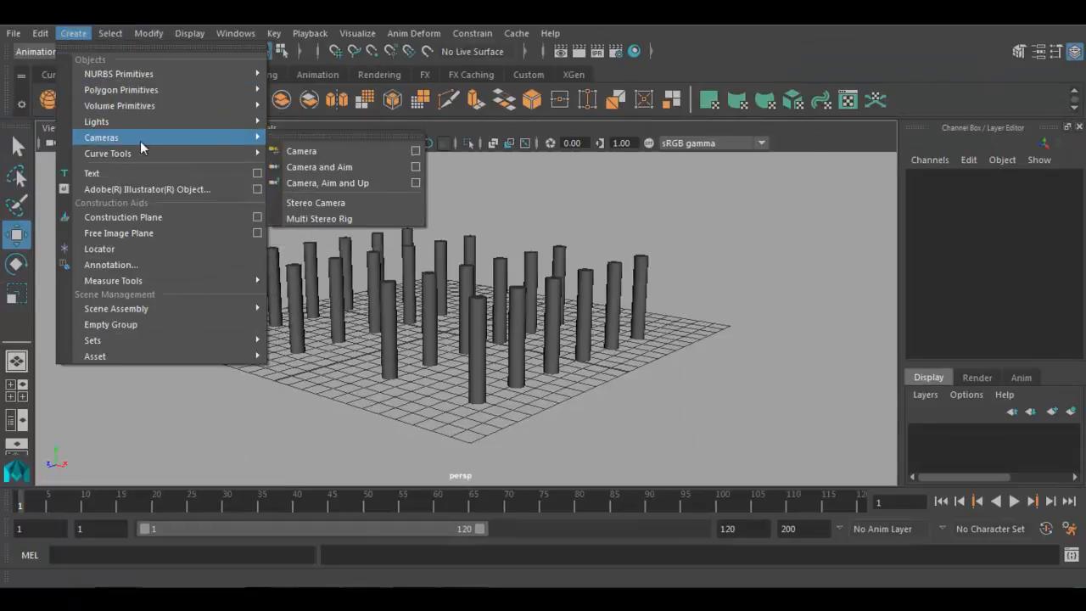
click(313, 155)
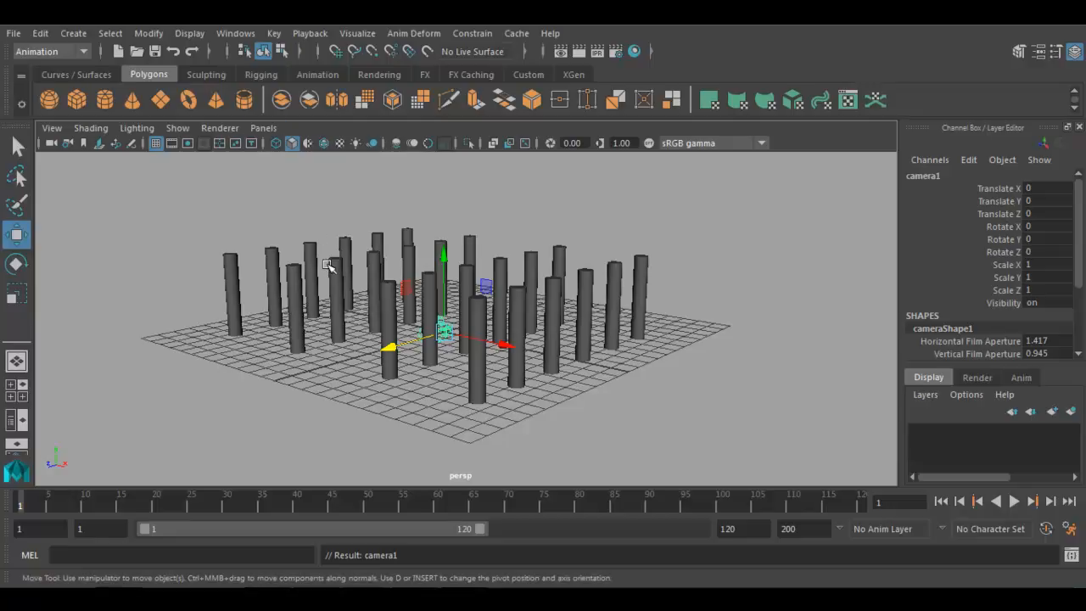
Look through the newly created camera in the viewport using Look Through Selected
mouse_move(394, 329)
alt+mouse_down()
mouse_move(483, 342)
mouse_move(449, 379)
mouse_move(414, 329)
mouse_move(421, 313)
mouse_move(476, 316)
alt+mouse_up()
click(263, 128)
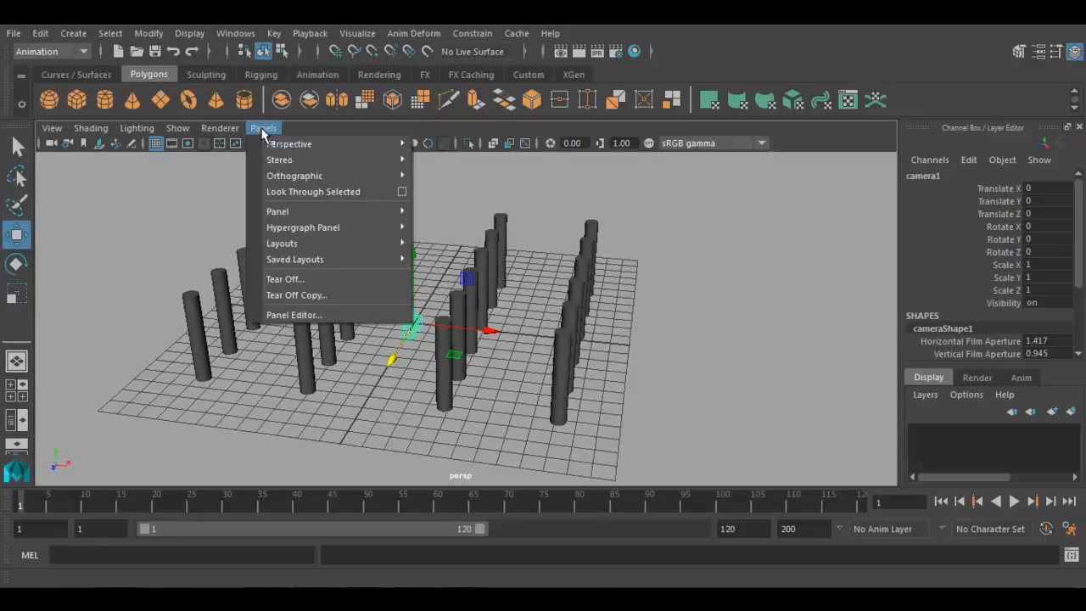
click(287, 196)
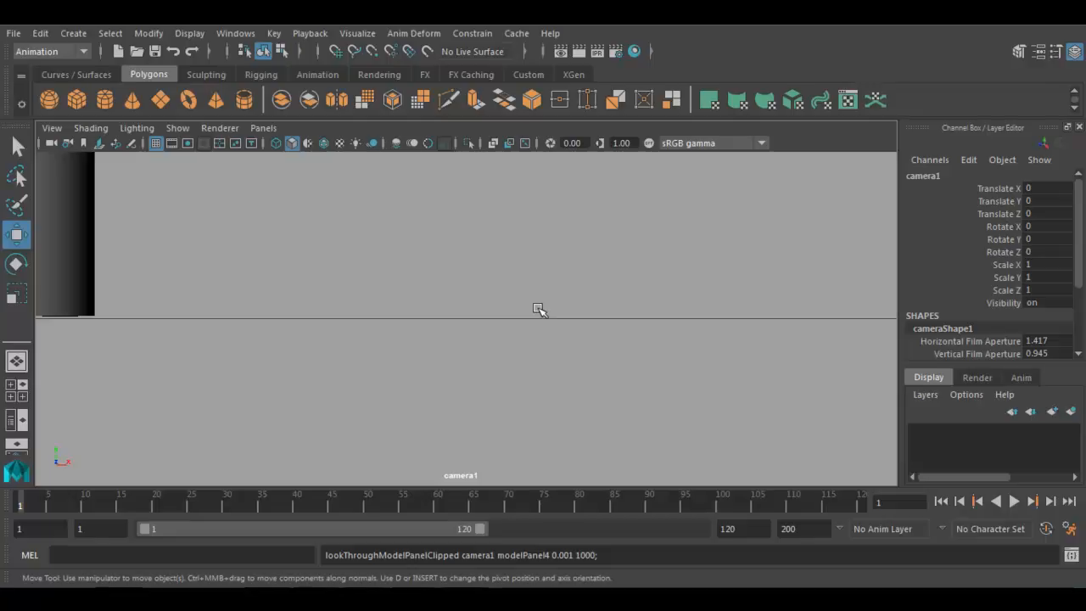
Pull the camera back and raise it to about Translate 0.489, 1.918, 29.695, framing the four pillar rows
alt+right_drag(657, 354, 319, 321)
alt+right_drag(594, 365, 357, 327)
alt+middle_drag(492, 314, 472, 394)
alt+right_drag(549, 376, 379, 336)
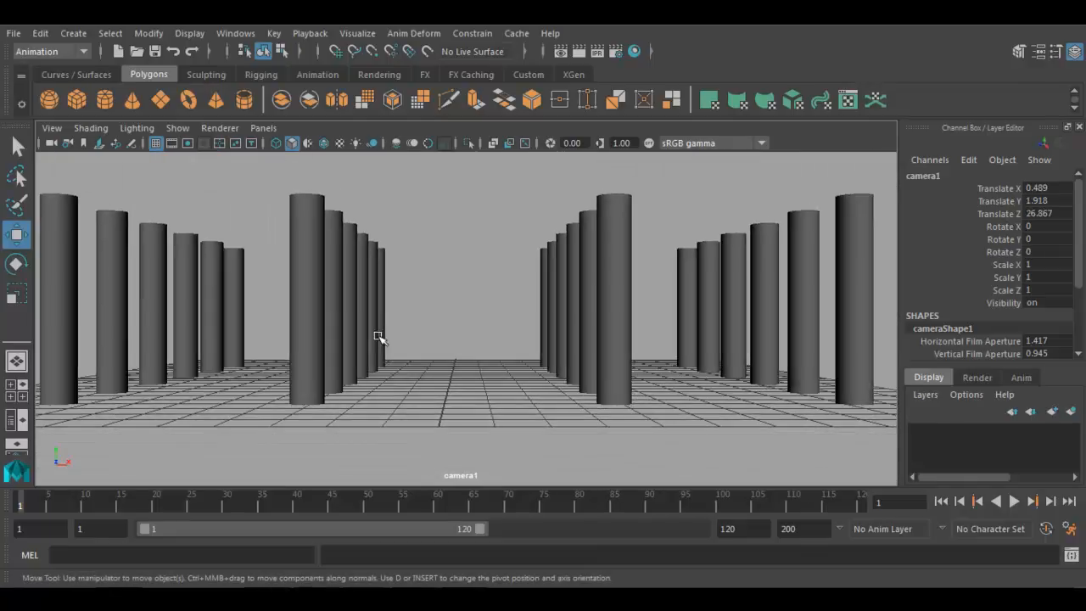
mouse_move(495, 375)
alt+right_down()
mouse_move(461, 371)
mouse_move(484, 382)
alt+right_up()
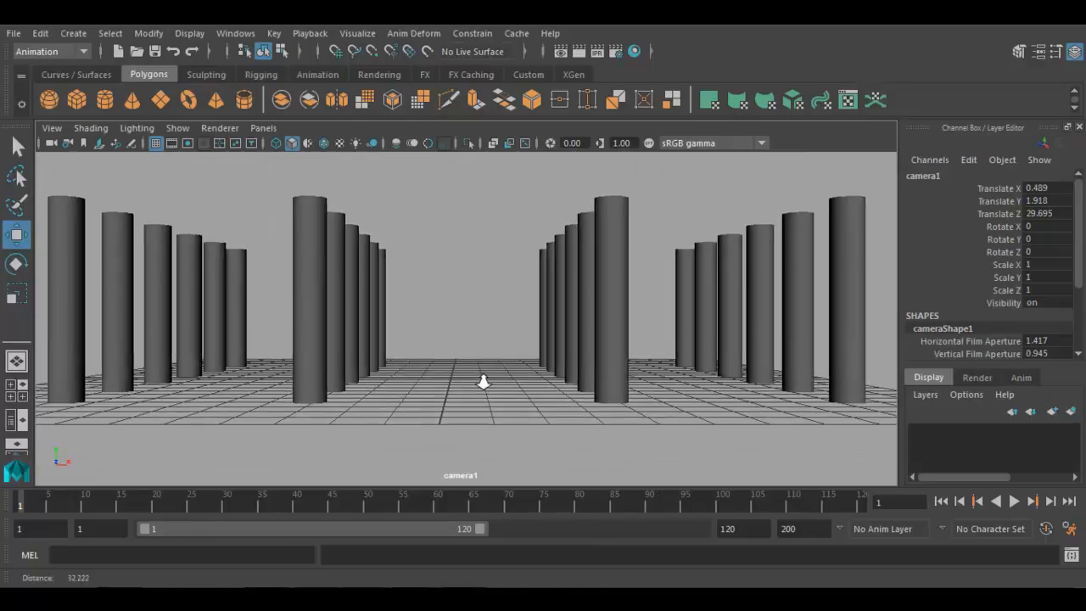
Reframe the pillar rows through the camera at about Translate 1.268, 2.503, 27.561 with Rotate X -0.6 and Rotate Y 2
alt+middle_drag(483, 382, 502, 395)
alt+right_drag(501, 395, 476, 395)
alt+middle_drag(476, 394, 467, 394)
alt+right_drag(467, 394, 480, 397)
alt+drag(480, 397, 478, 390)
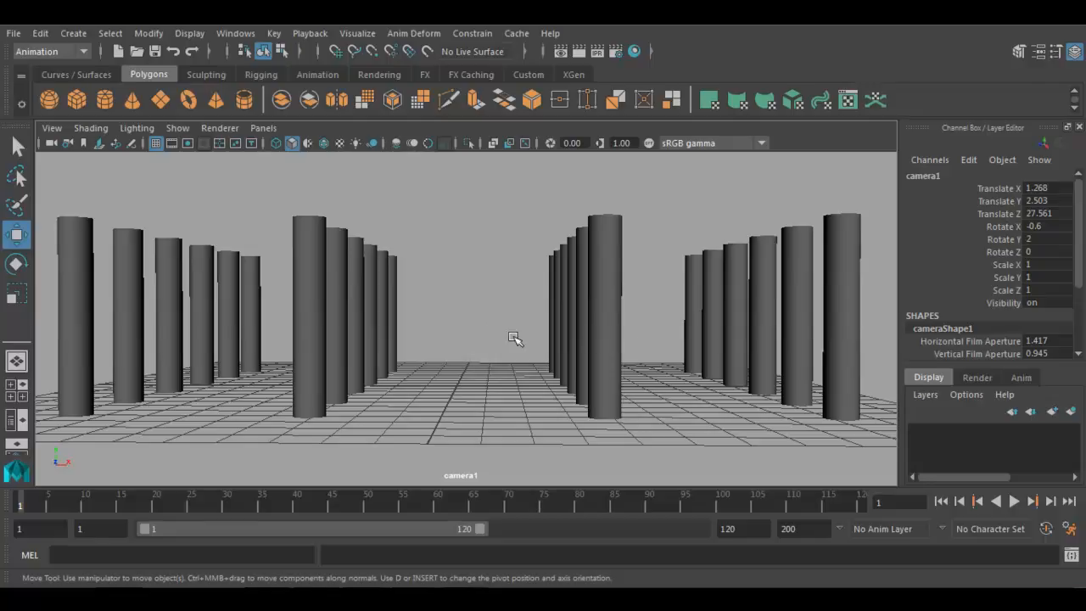
Select the camera of the current view and show its attributes in the Attribute Editor
click(471, 299)
click(70, 139)
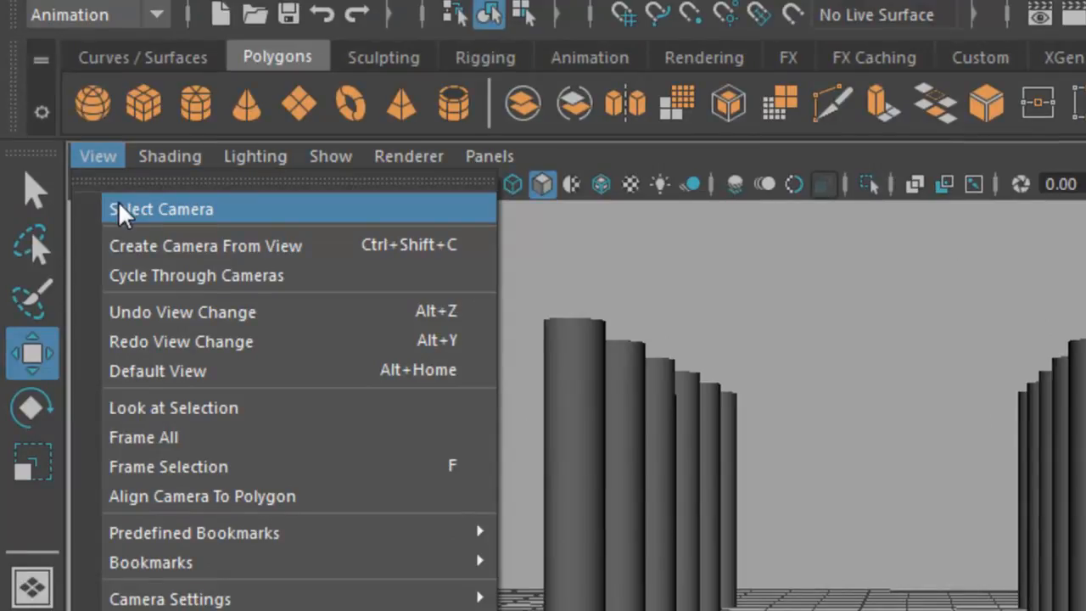
click(282, 210)
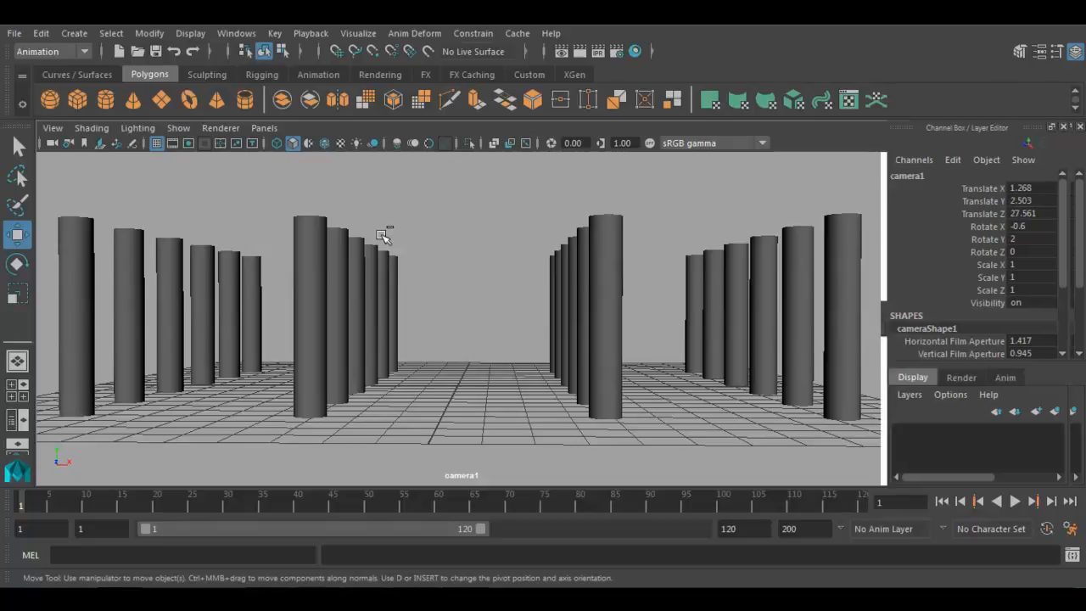
key(ctrl+a)
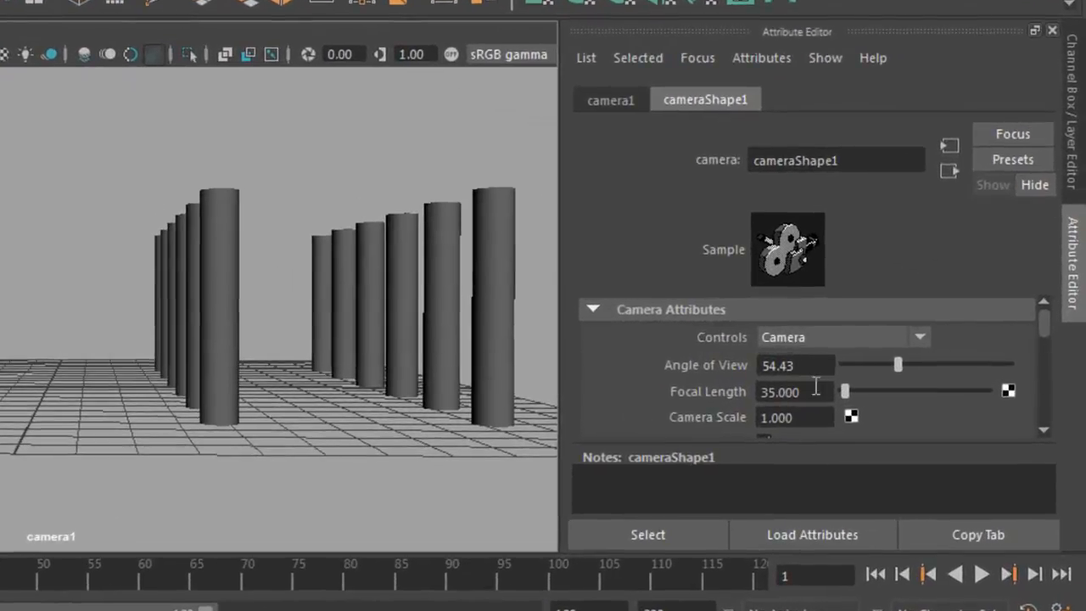
Set the camera's Focal Length to 20 and move in to see the pillars from an oblique angle
double_click(815, 389)
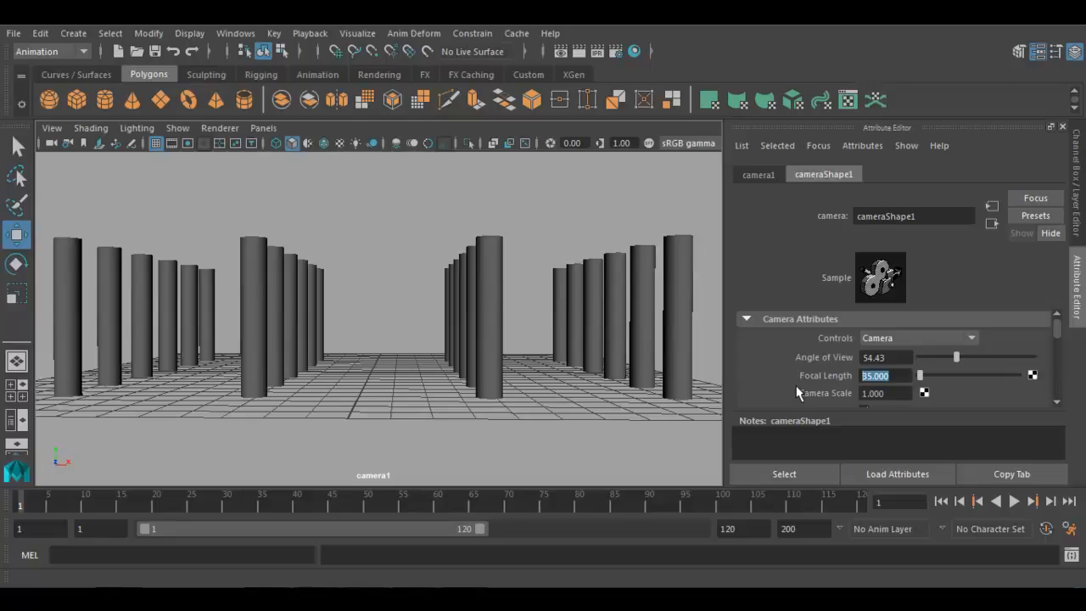
text(20)
key(Return)
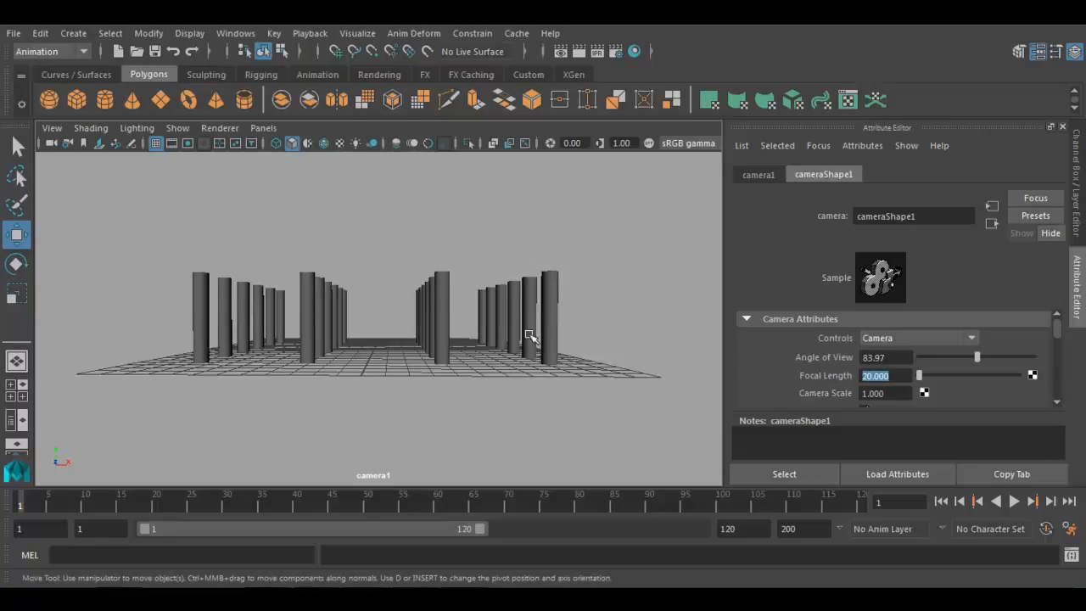
alt+right_drag(356, 325, 411, 386)
alt+drag(410, 386, 280, 368)
drag(904, 375, 827, 375)
alt+drag(304, 386, 327, 356)
Set the camera's Focal Length to 10
drag(907, 376, 769, 376)
text(10)
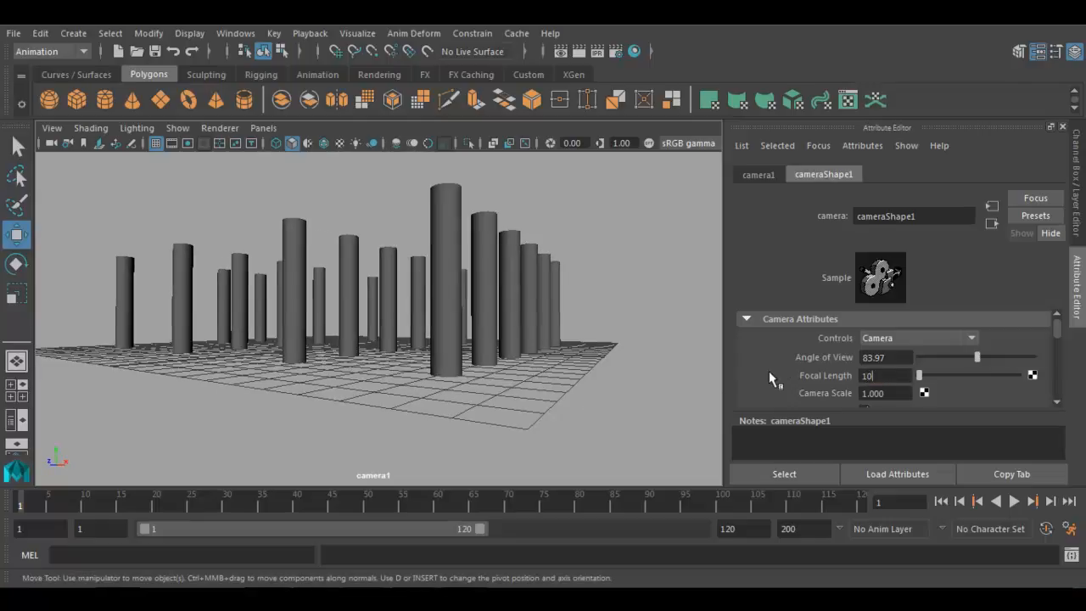
key(Return)
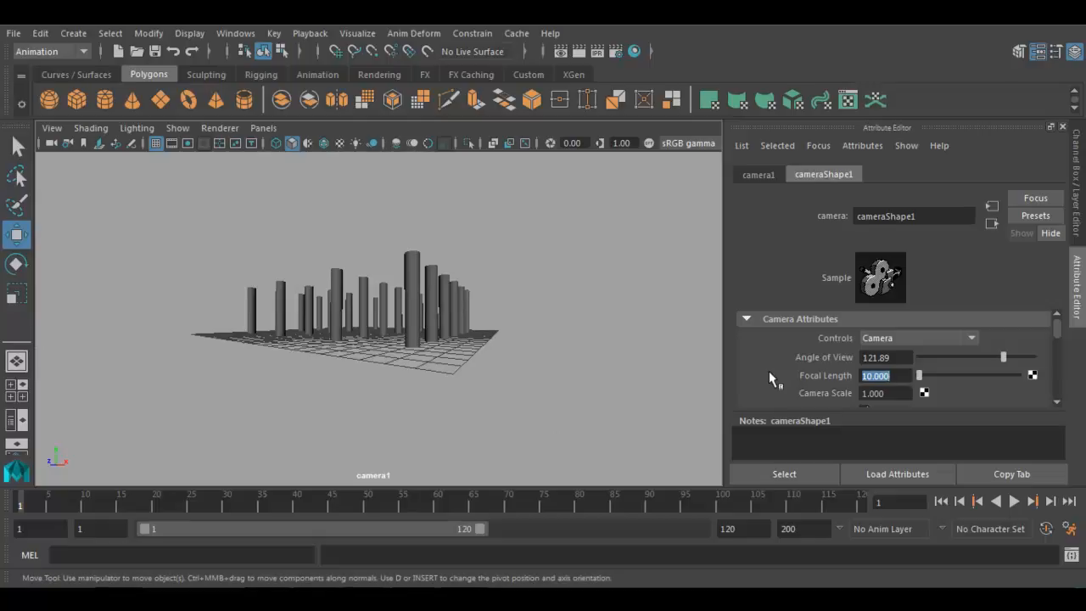
Compare Angle of View with Focal Length, and set the Focal Length to 12
drag(912, 357, 830, 353)
drag(906, 379, 828, 374)
drag(900, 359, 830, 360)
drag(889, 375, 801, 378)
text(12)
key(Return)
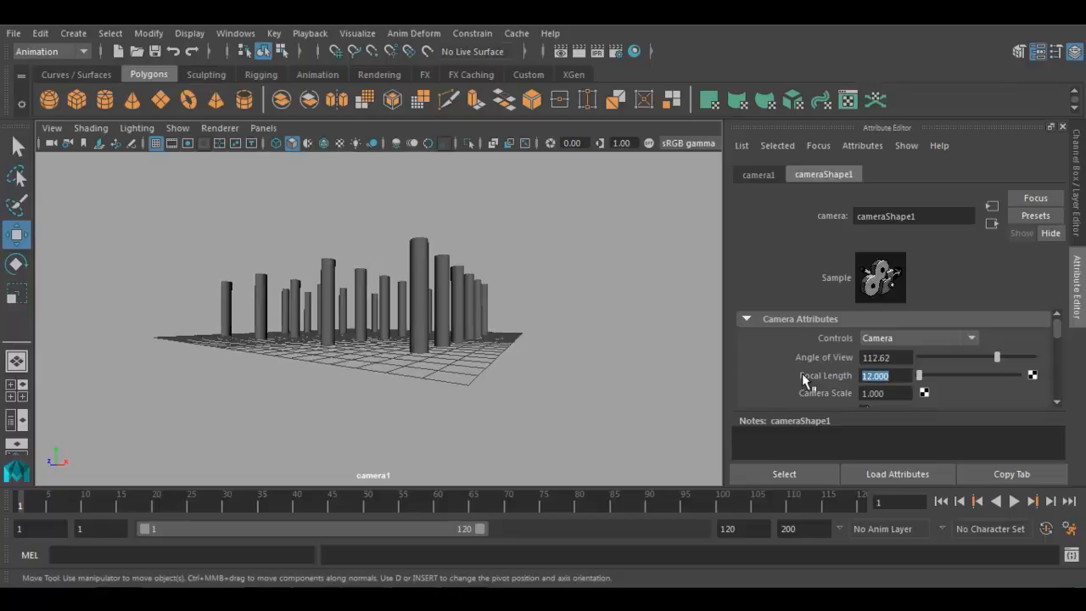
Move the camera around the pillars and reframe it to look straight down the central aisle between the rows
drag(903, 357, 804, 343)
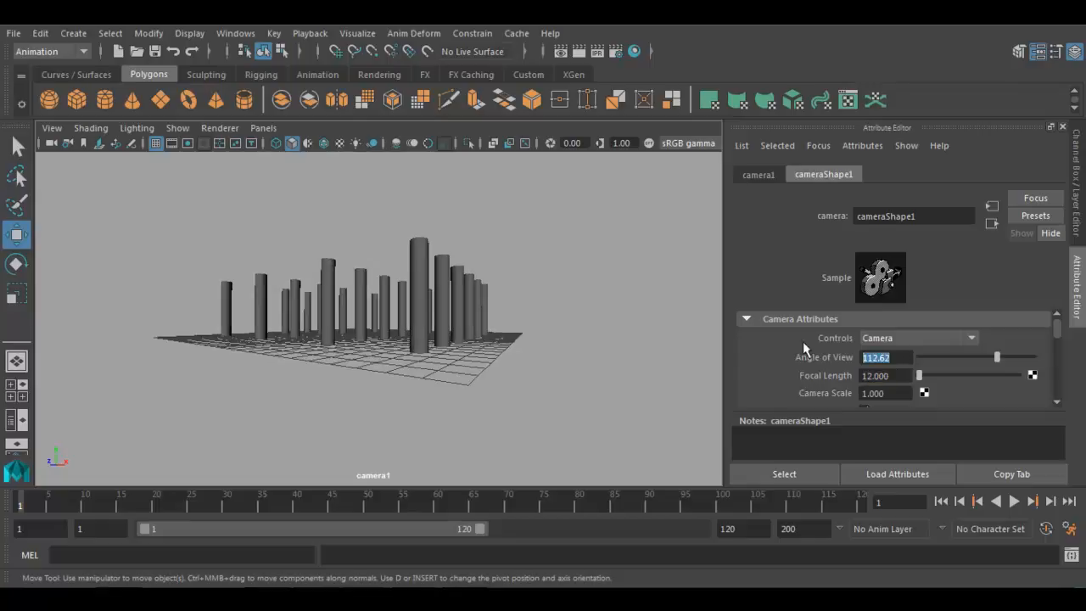
alt+right_drag(464, 326, 461, 351)
scroll(554, 353, up, 3)
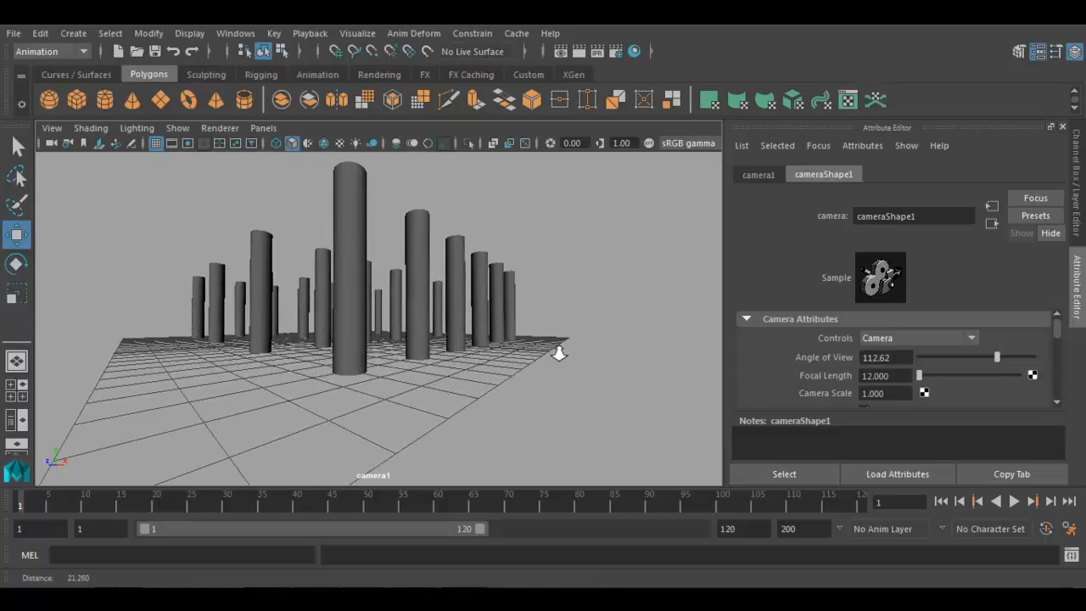
alt+drag(554, 353, 716, 354)
scroll(622, 356, up, 4)
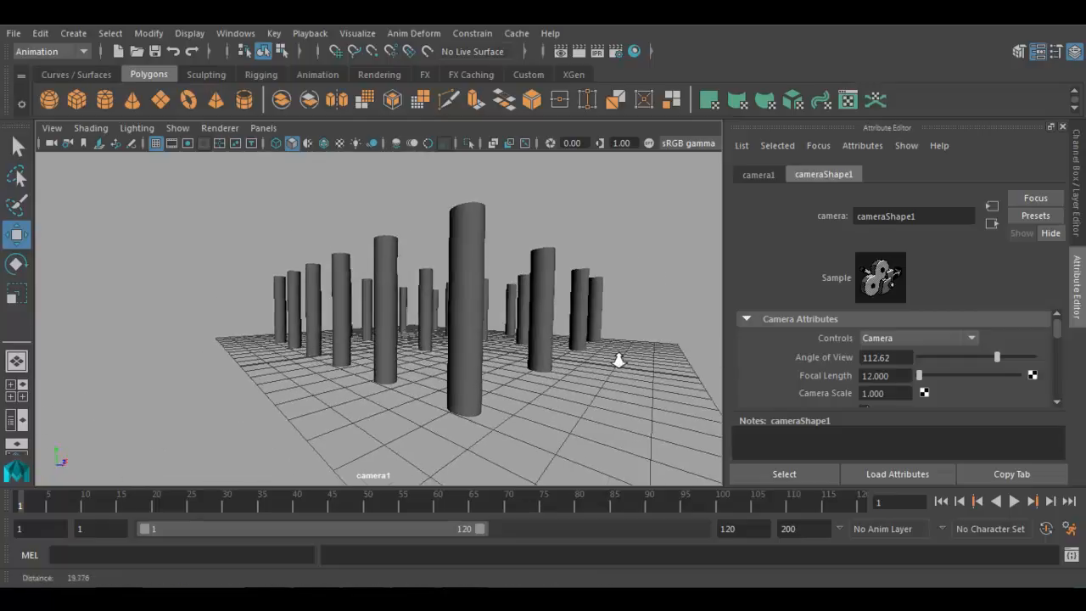
alt+drag(538, 344, 459, 345)
alt+right_drag(459, 345, 429, 345)
alt+drag(429, 345, 484, 322)
Set the camera's Focal Length to 75
drag(902, 378, 823, 384)
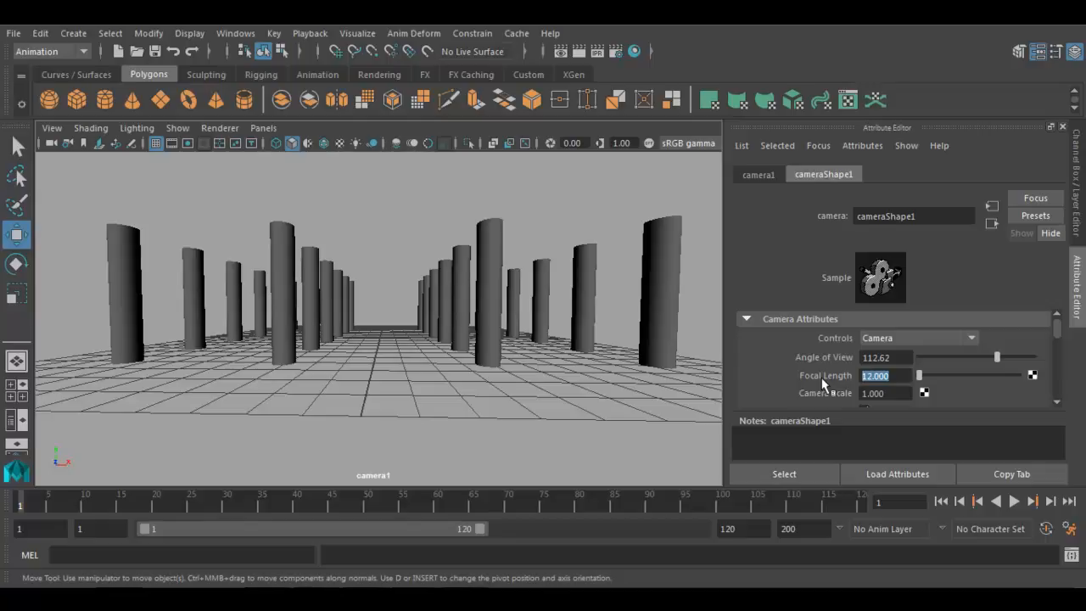
text(75)
key(Return)
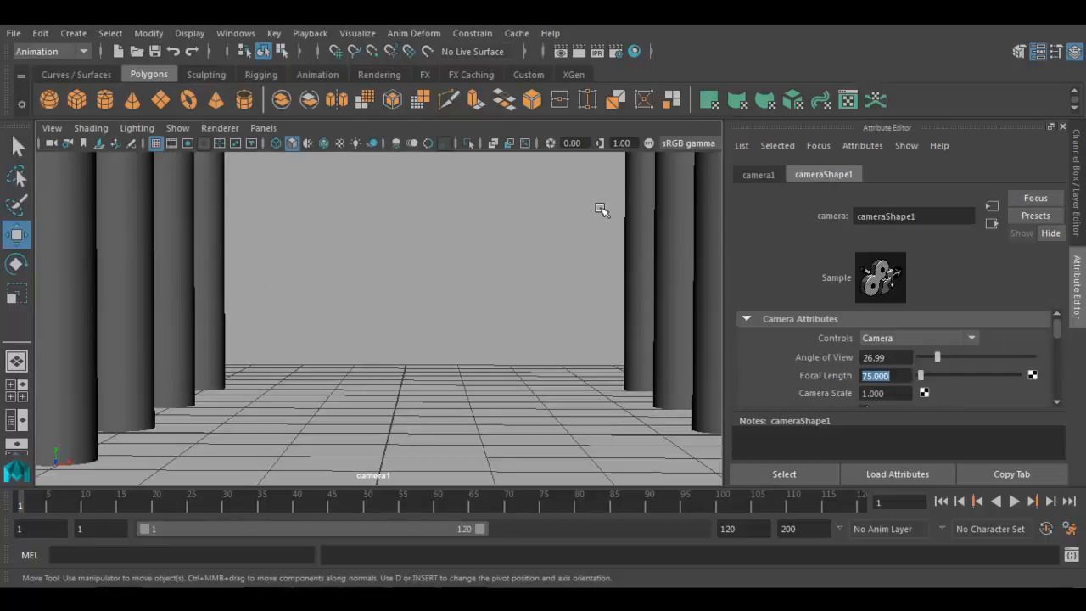
Raise the camera and pull it back slightly, keeping the central aisle between the pillars in frame
alt+middle_drag(454, 260, 461, 339)
alt+middle_drag(512, 315, 506, 288)
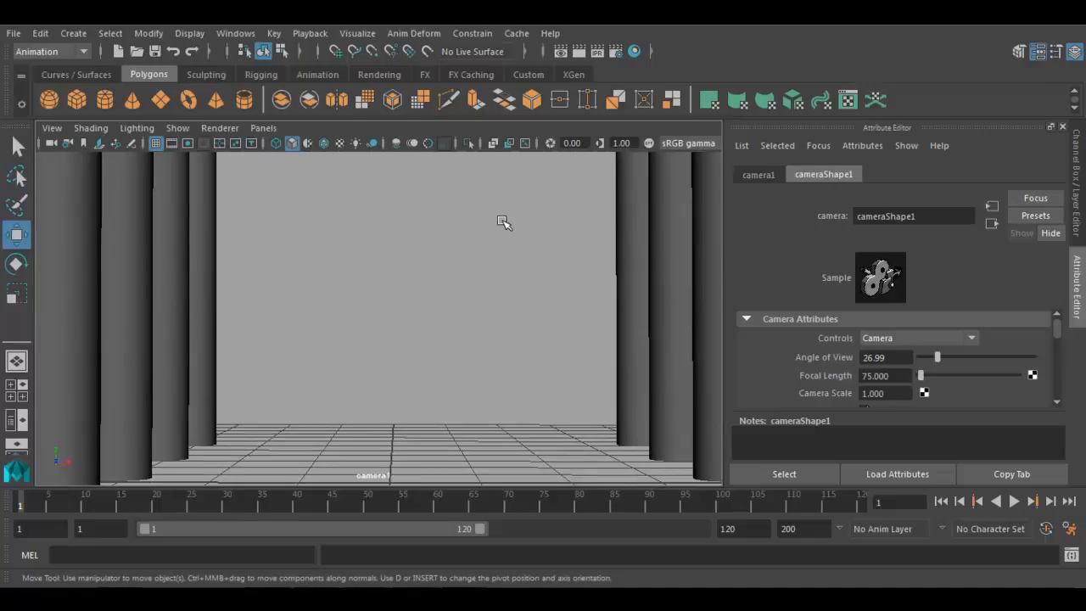
drag(891, 358, 713, 351)
alt+right_drag(441, 355, 388, 381)
Set the camera's Focal Length to 35
drag(902, 376, 755, 356)
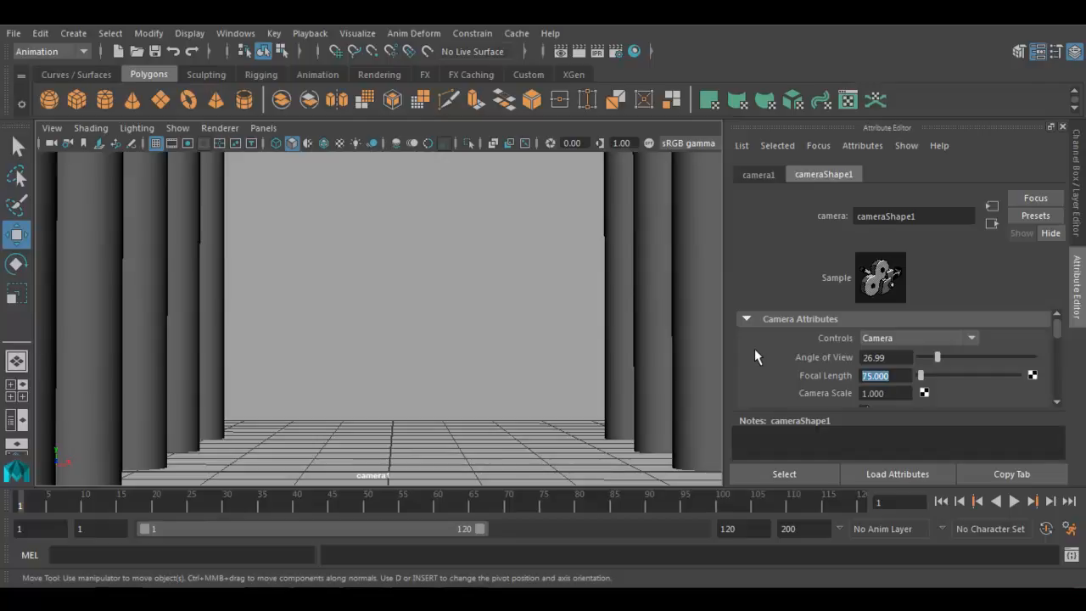
text(35)
key(Return)
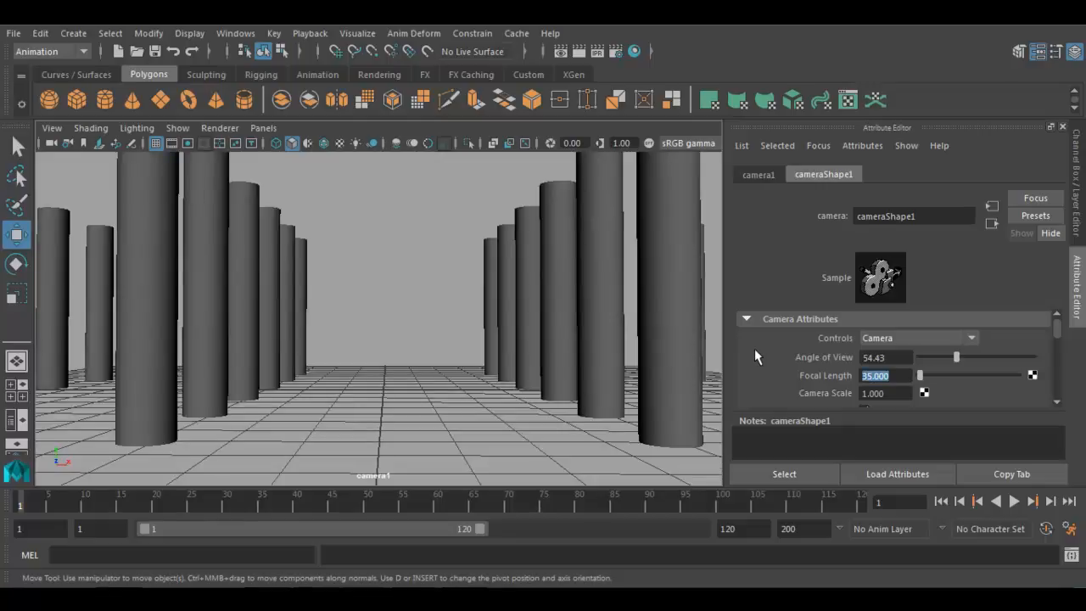
Examine the camera's Near Clip Plane and Far Clip Plane values
scroll(755, 348, down, 2)
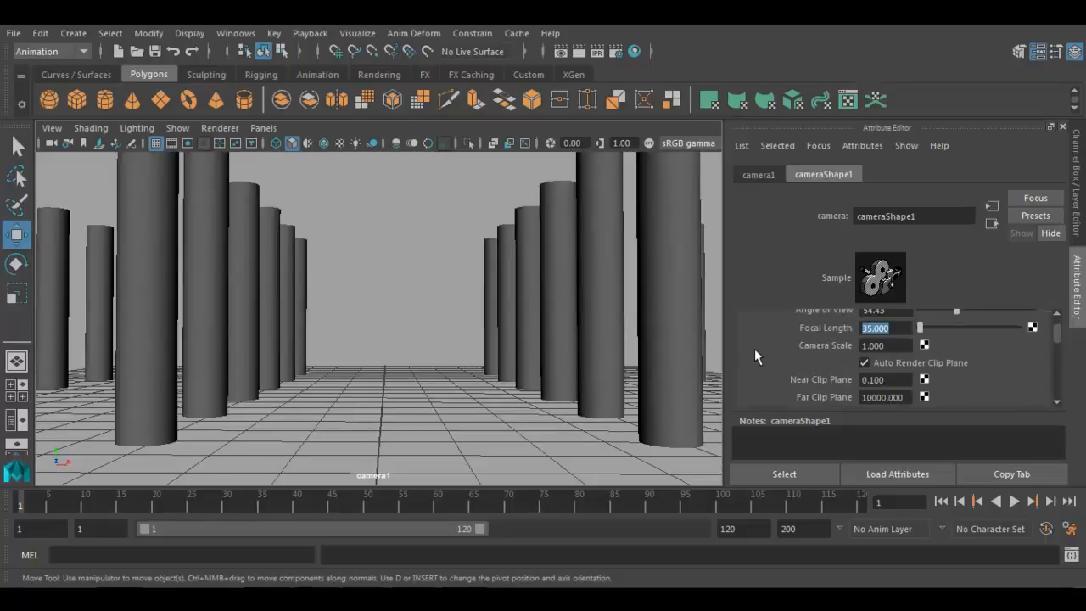
scroll(756, 355, down, 2)
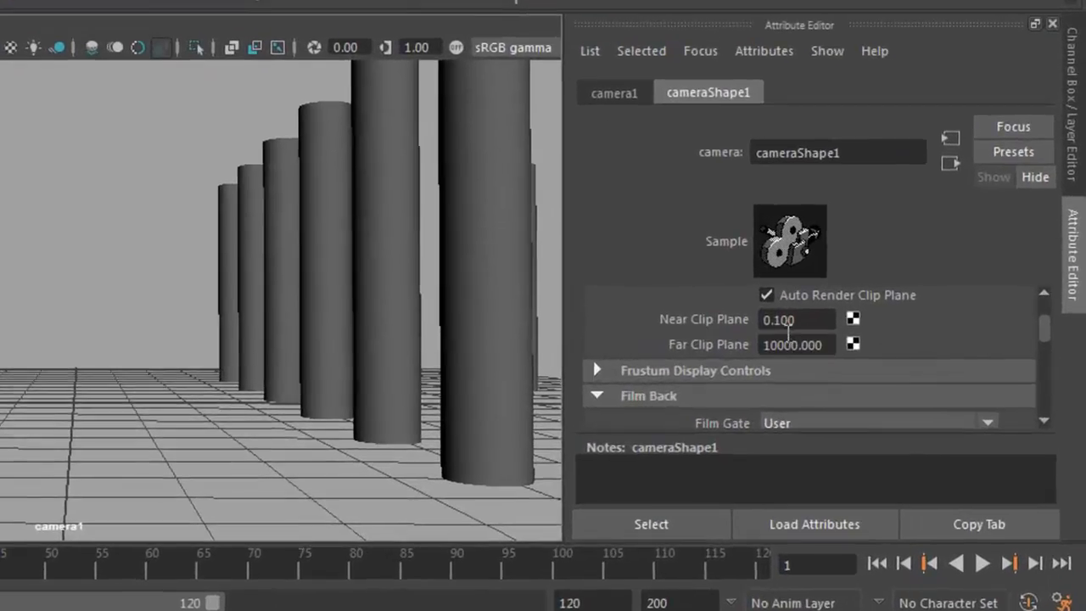
double_click(808, 323)
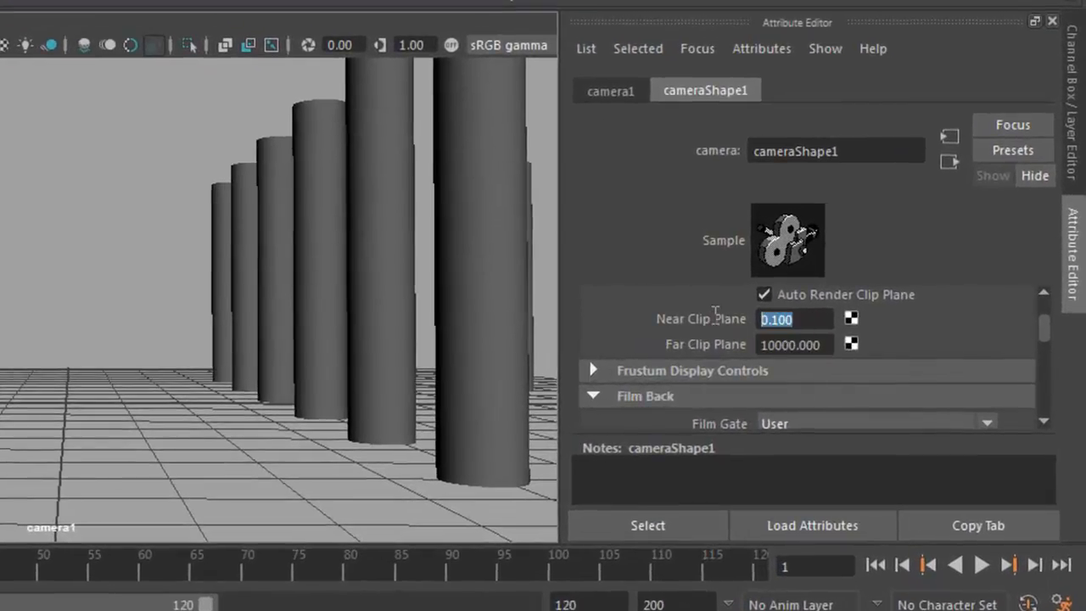
drag(823, 344, 704, 344)
drag(813, 319, 718, 308)
drag(827, 344, 707, 341)
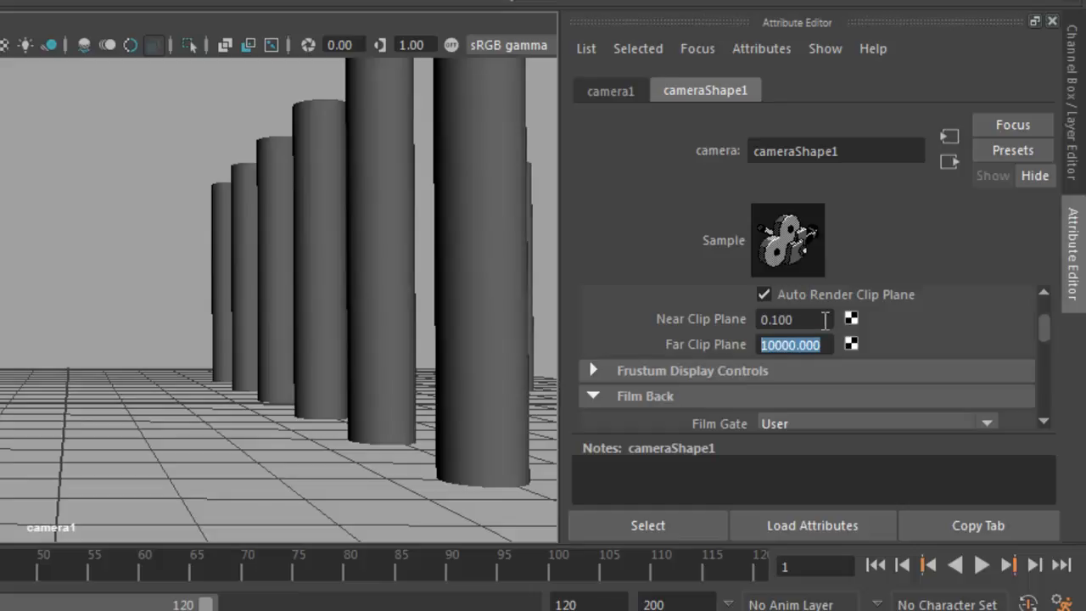
drag(821, 319, 727, 323)
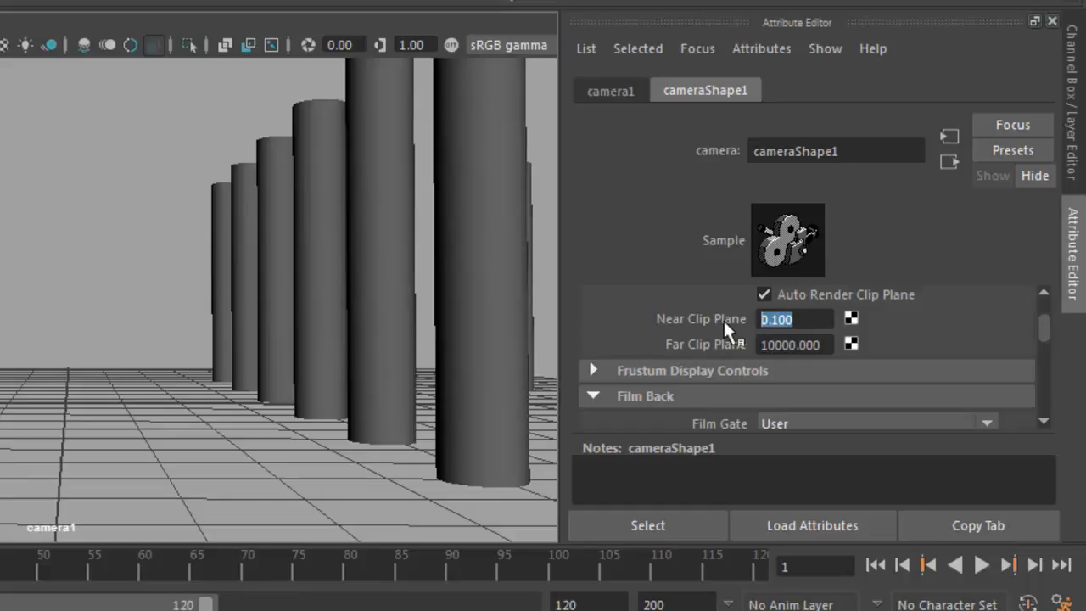
drag(828, 345, 654, 342)
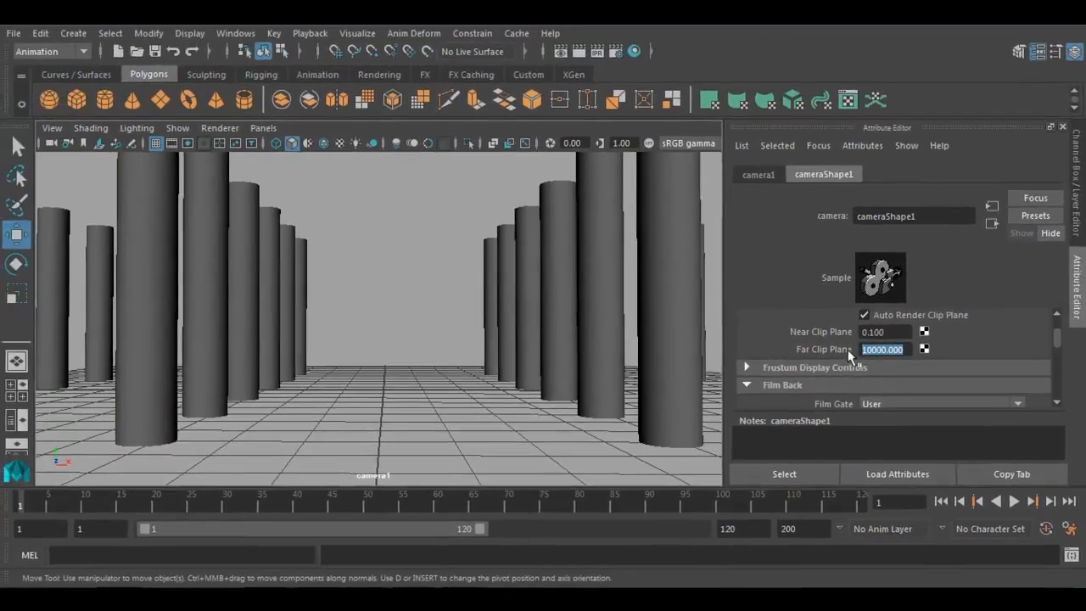
Set the camera's Far Clip Plane to 3
click(874, 347)
drag(907, 349, 777, 336)
text(3)
key(Return)
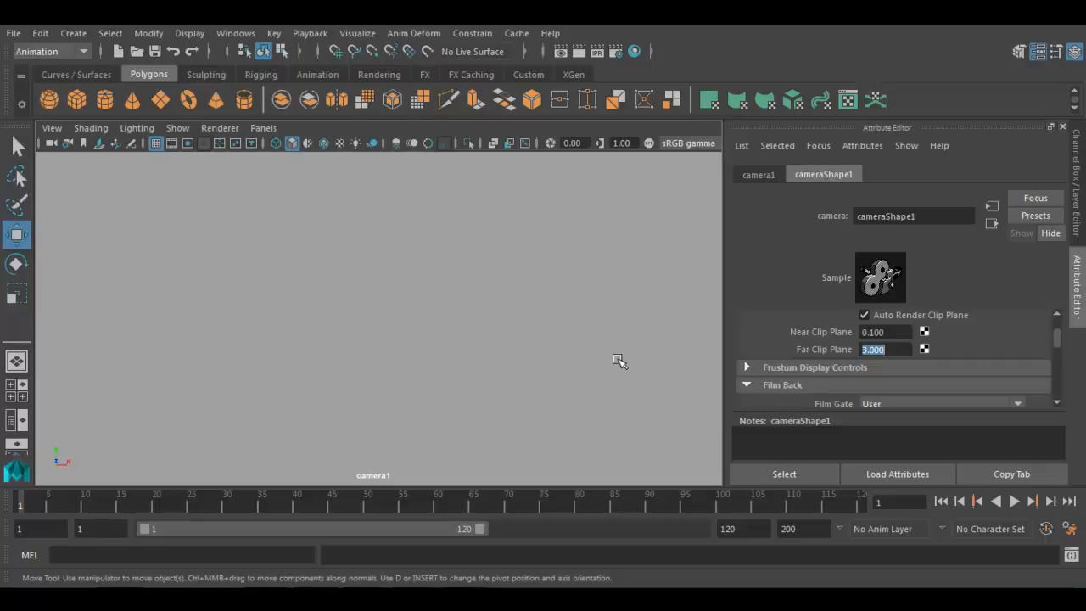
Switch the viewport to the persp view and select the camera beside the grid, showing its clip plane attributes
click(531, 298)
key(space)
drag(531, 298, 532, 237)
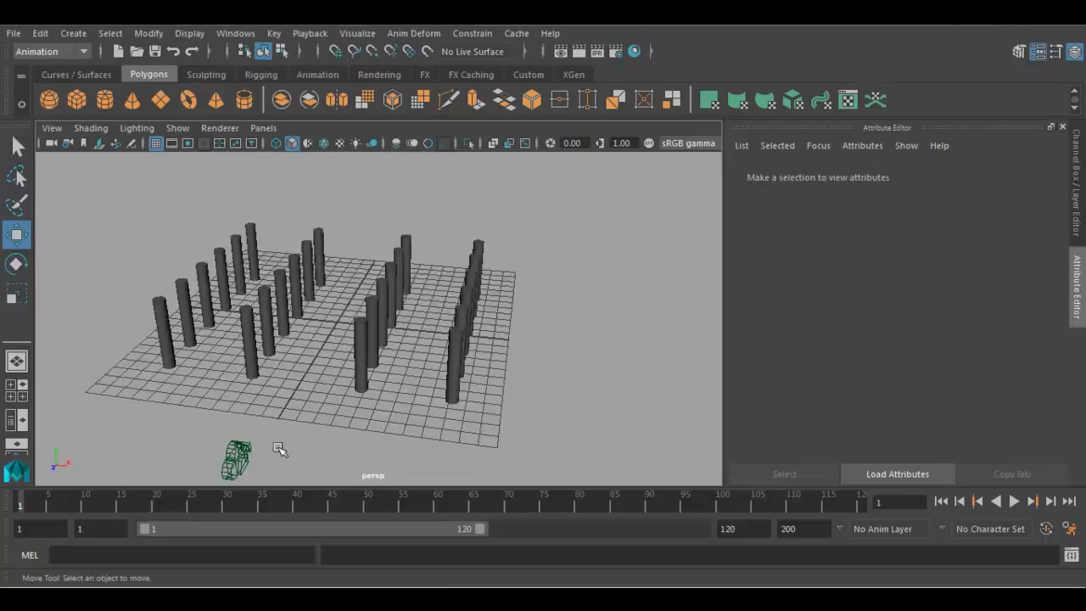
alt+drag(353, 436, 94, 444)
alt+right_drag(94, 444, 151, 455)
alt+middle_drag(168, 379, 253, 366)
drag(213, 297, 97, 400)
drag(906, 355, 862, 361)
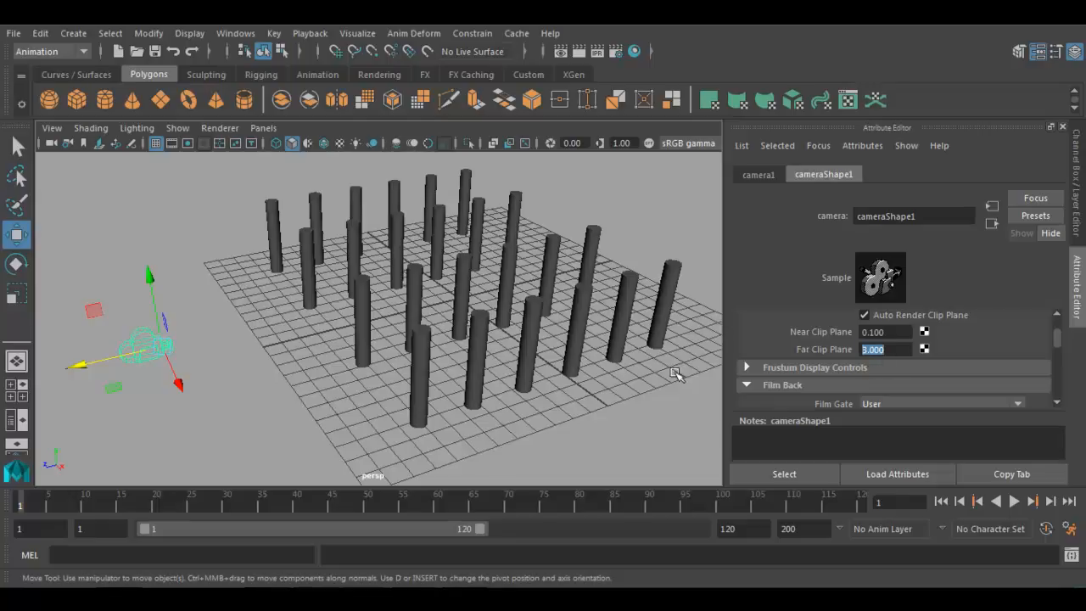
Select all the pillars briefly, reselect the camera and set its Far Clip Plane to 15
drag(247, 186, 683, 435)
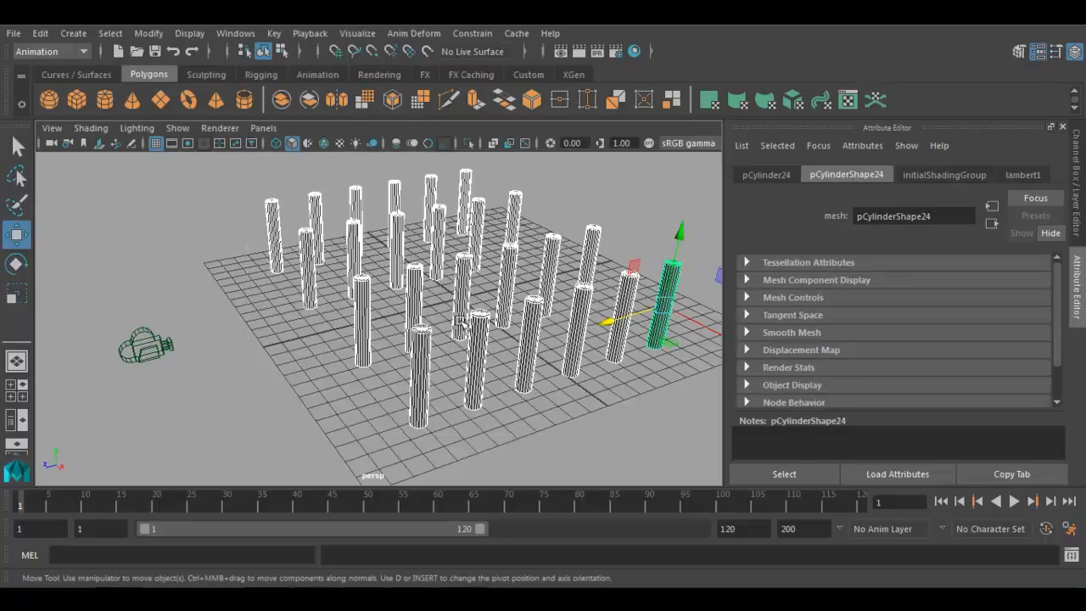
click(239, 394)
drag(213, 333, 85, 409)
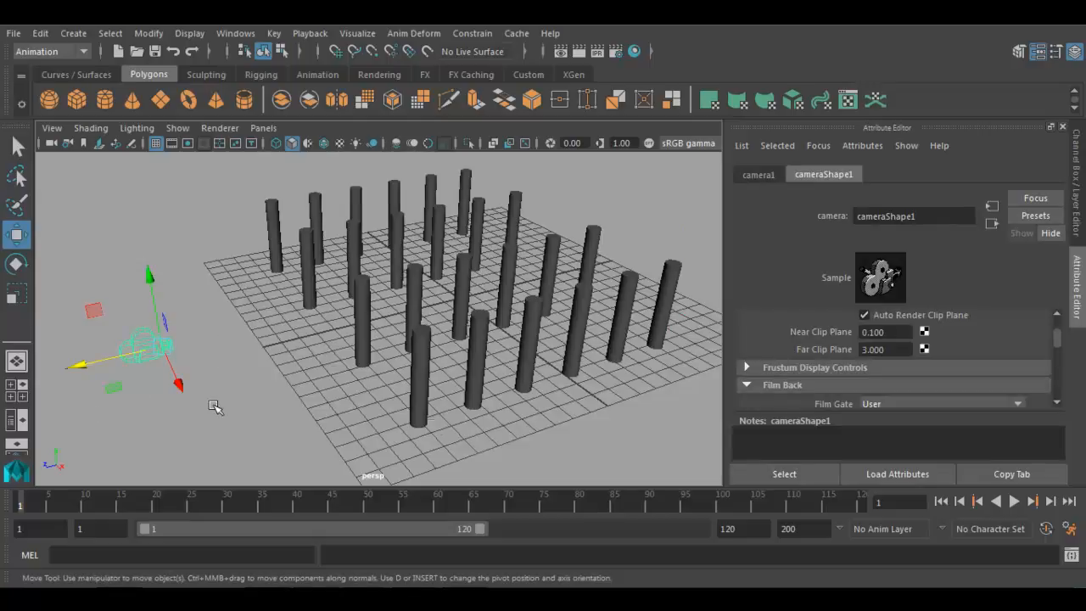
click(890, 350)
text(15)
key(Return)
Split the viewport into the Two Panes Stacked layout
click(263, 127)
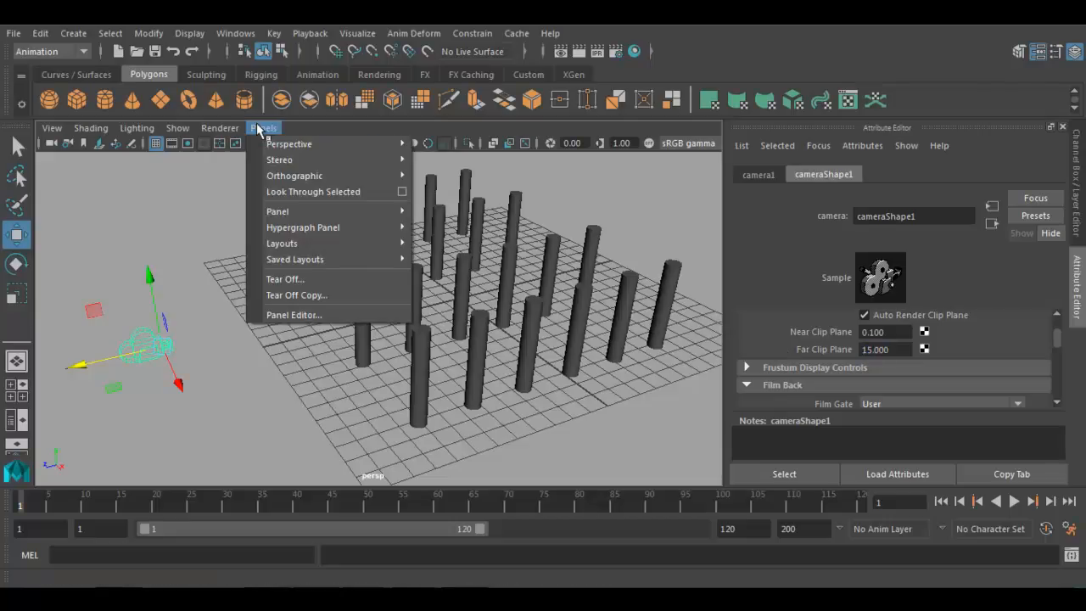
mouse_move(293, 244)
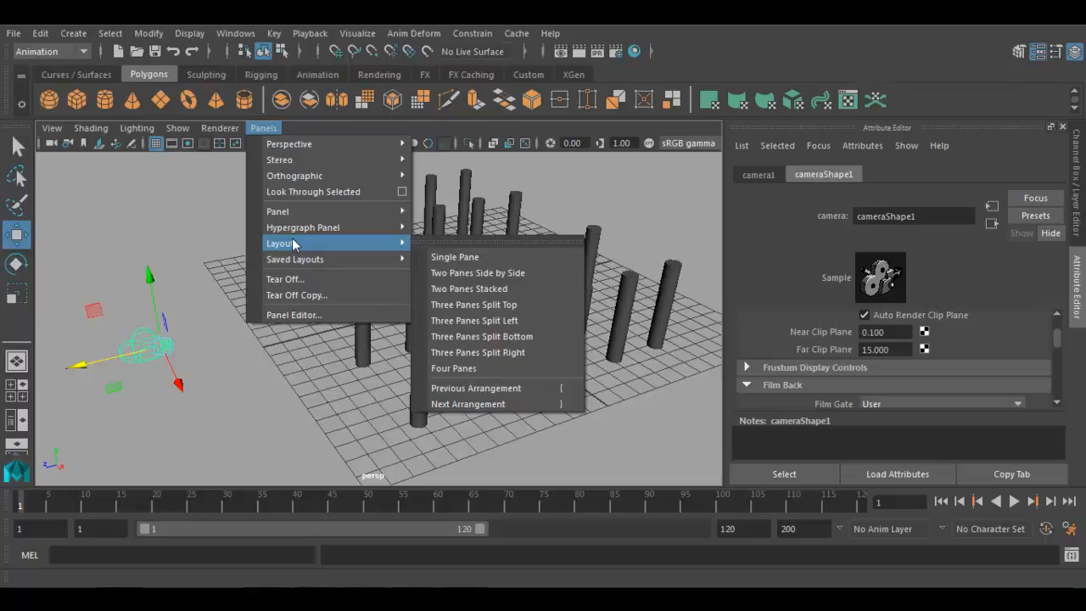
click(469, 289)
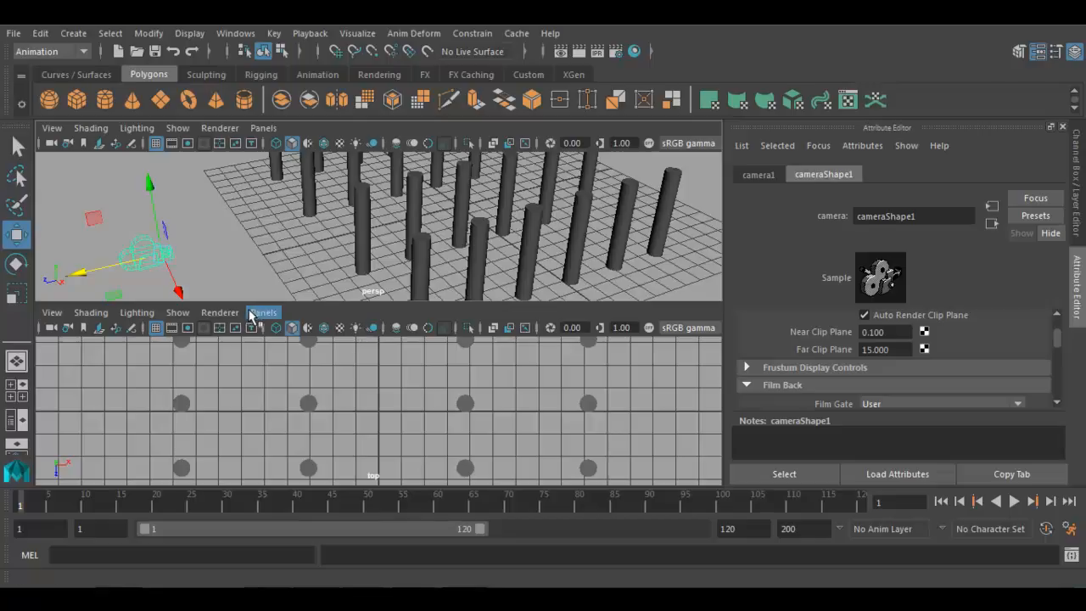
Arrange the viewport in the Two Panes Side by Side layout
click(263, 127)
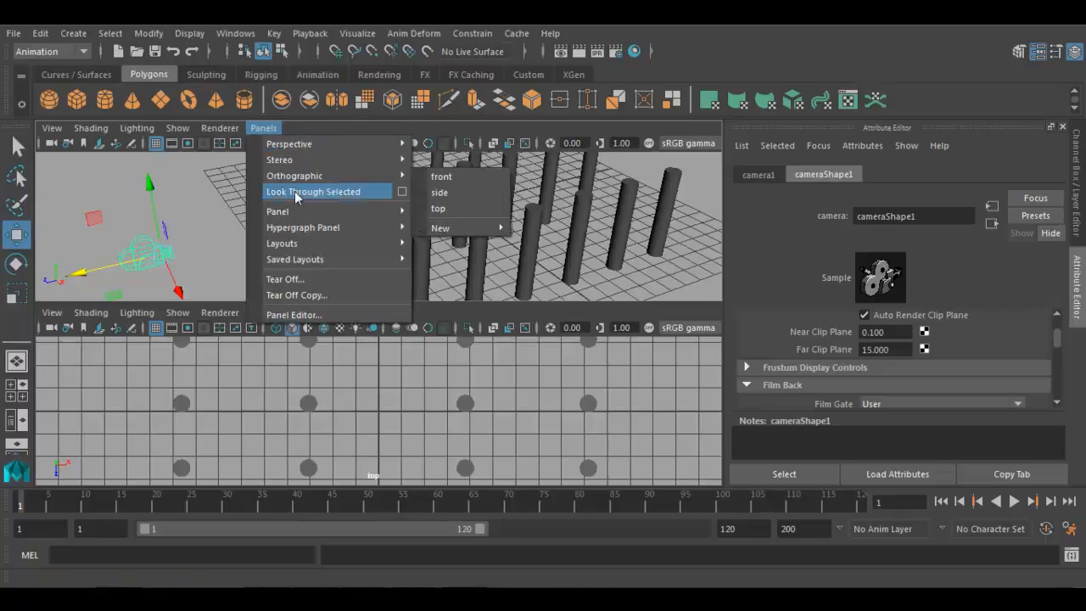
mouse_move(303, 241)
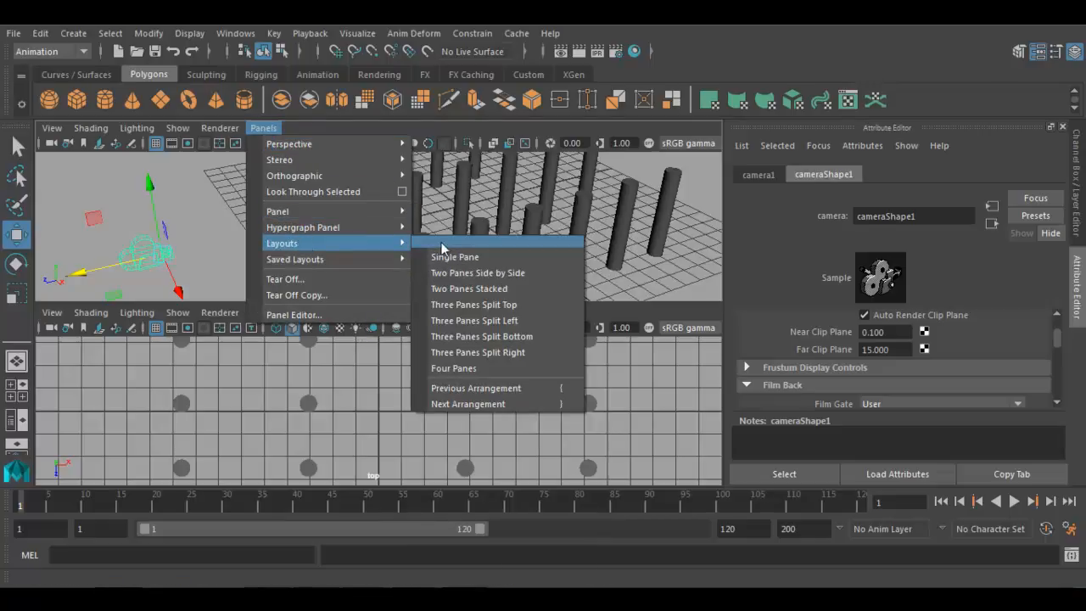
click(467, 272)
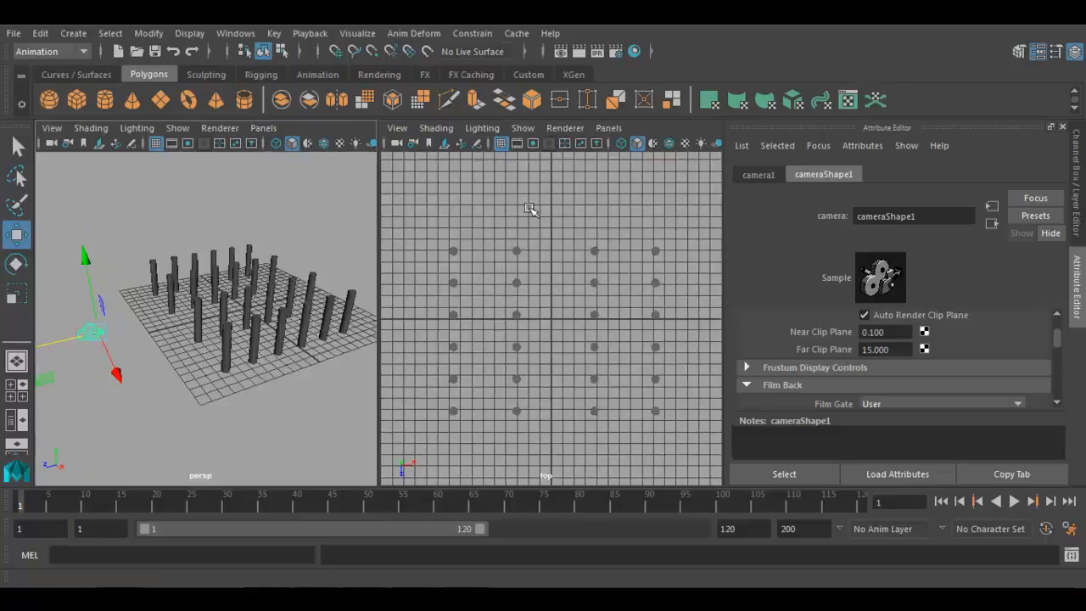
Switch the top-view pane to look through camera1
click(606, 129)
mouse_move(617, 144)
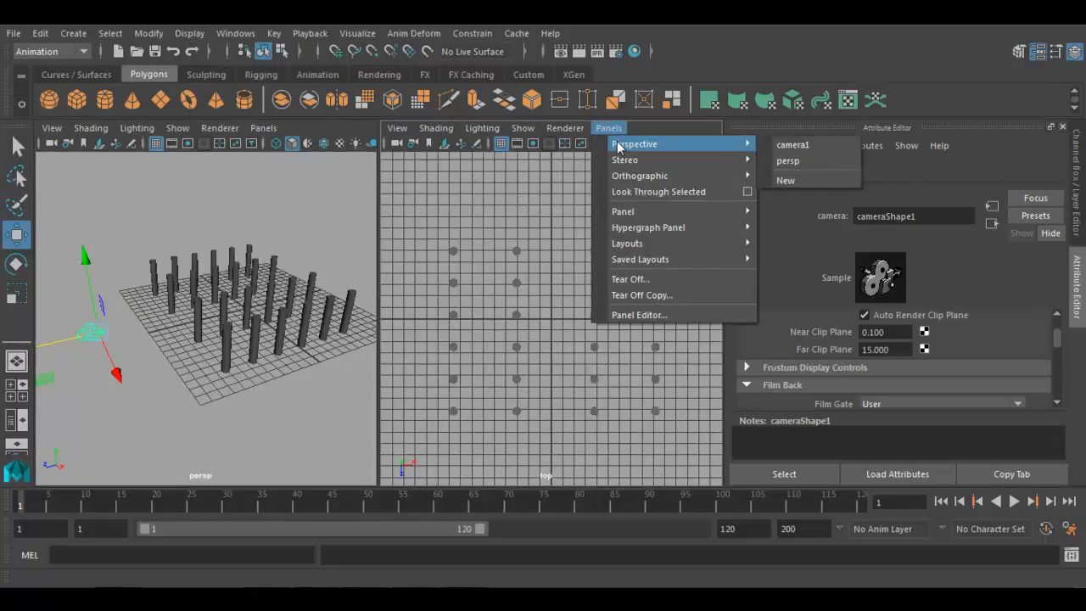
click(802, 144)
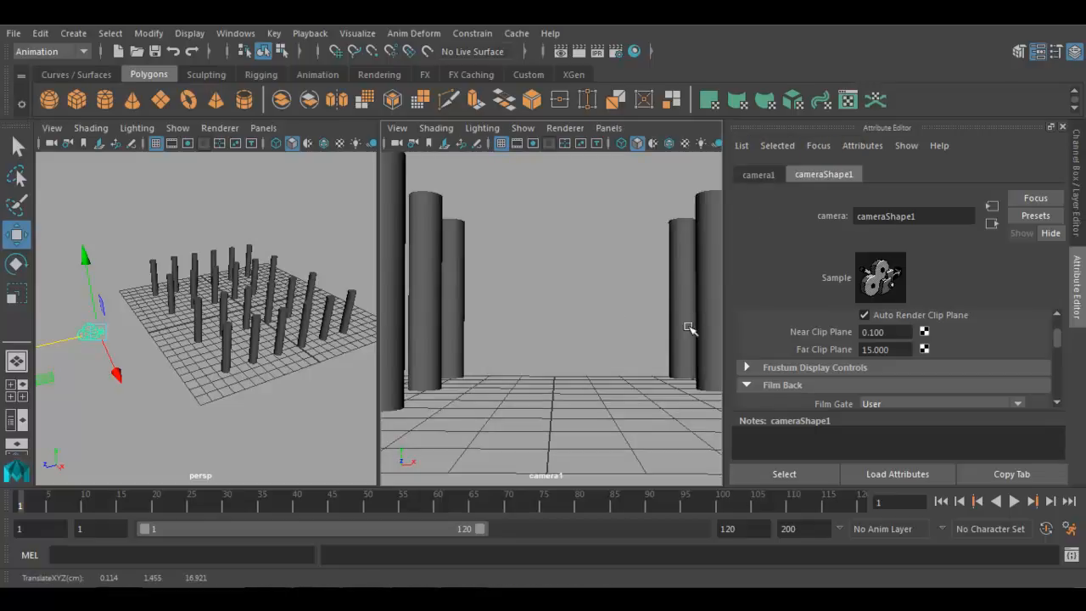
double_click(886, 348)
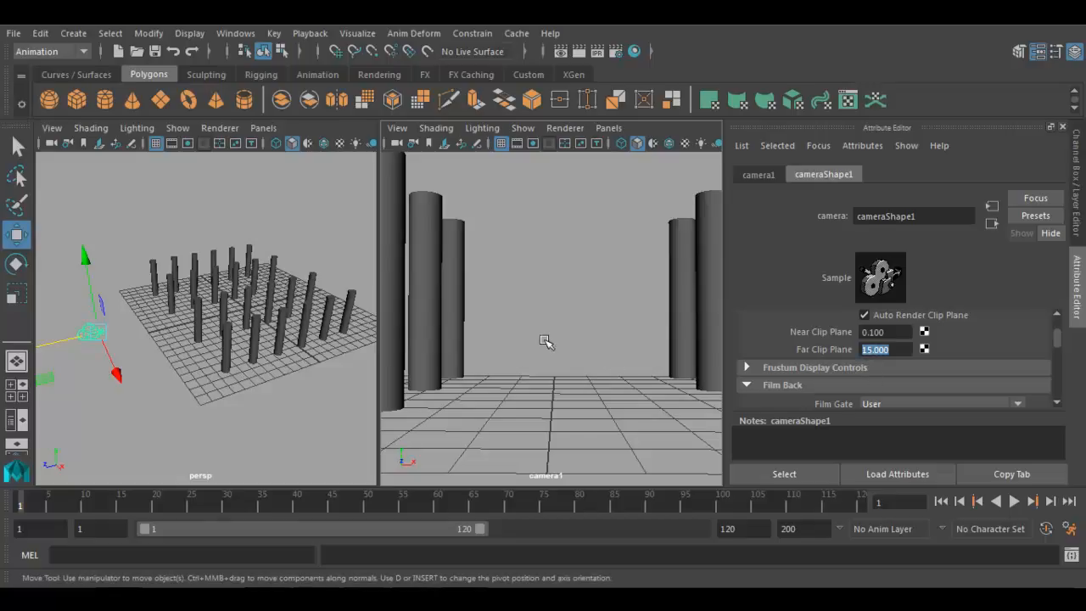
Duplicate nearly all the pillars in the persp view, move the copies farther from the camera beyond the grid, and clear the selection
drag(164, 220, 368, 376)
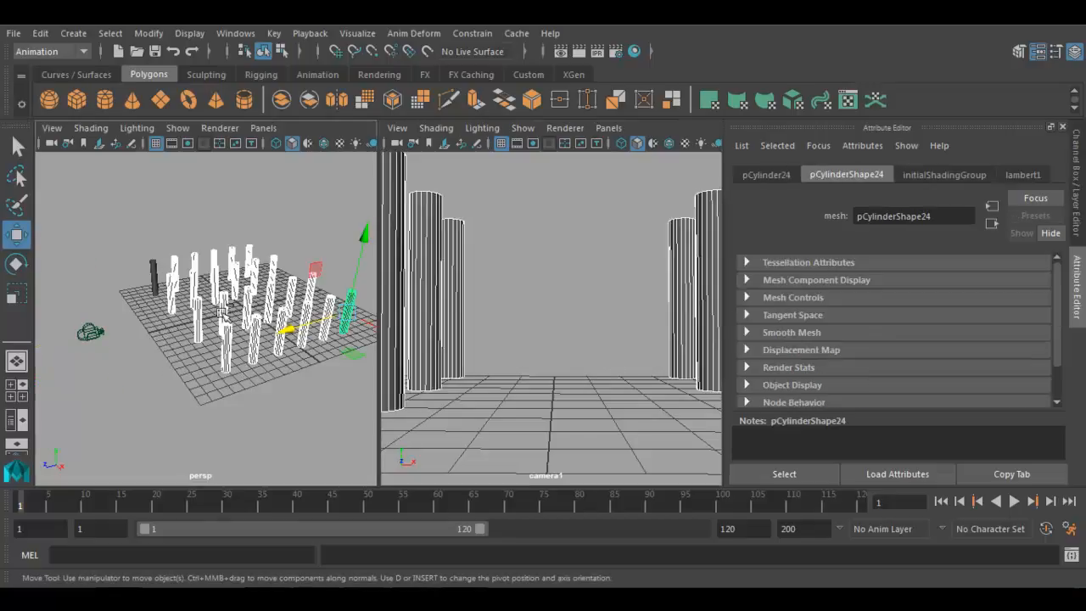
key(ctrl+d)
drag(286, 331, 373, 306)
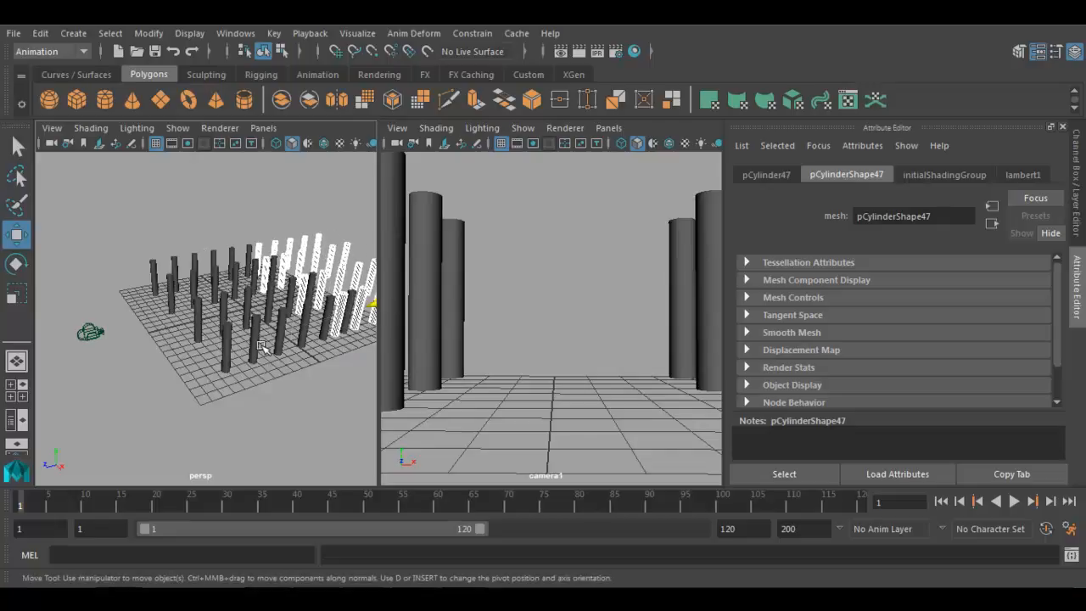
alt+right_drag(295, 342, 189, 352)
alt+drag(144, 348, 218, 364)
alt+middle_drag(218, 363, 77, 335)
alt+right_drag(77, 335, 118, 352)
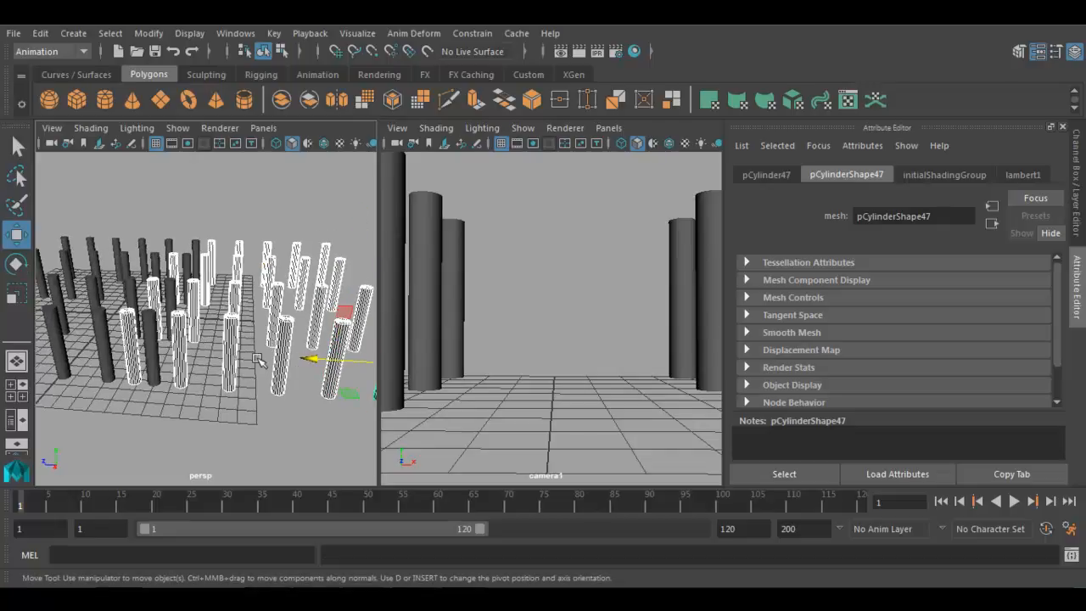
drag(311, 360, 381, 357)
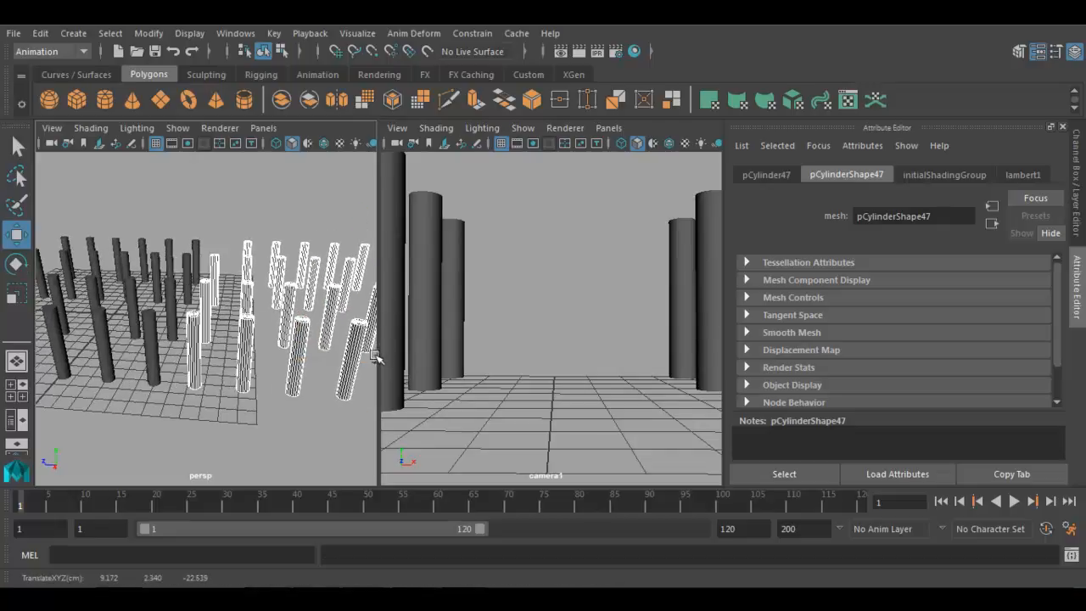
scroll(228, 395, down, 5)
alt+drag(259, 393, 362, 379)
alt+right_drag(297, 378, 208, 376)
alt+drag(207, 376, 196, 335)
click(236, 393)
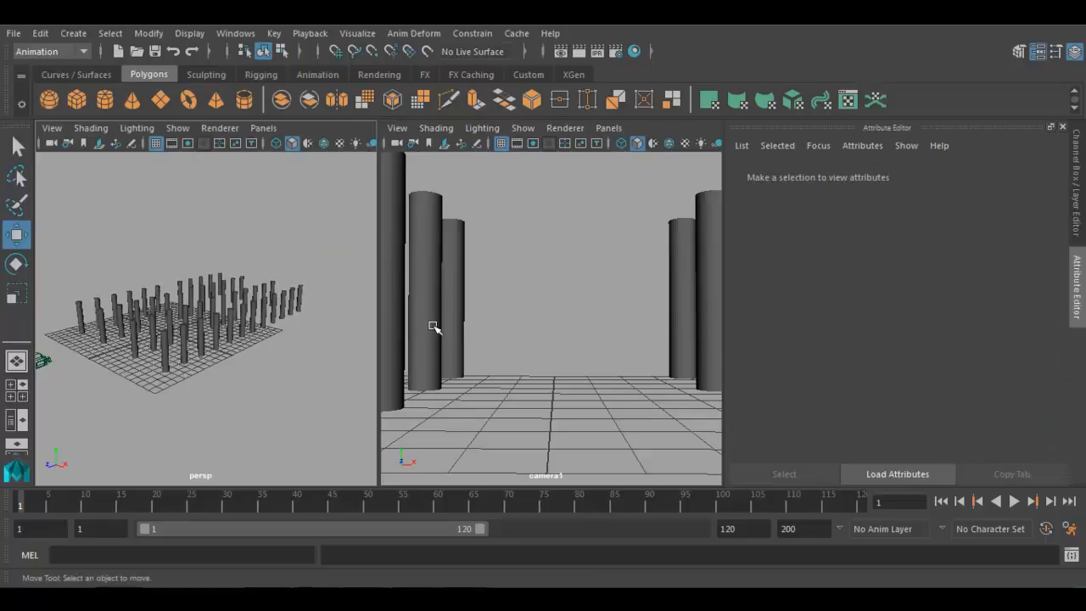
Maximize the camera1 view, select its camera to show its attributes, and dolly the view slightly back
key(space)
click(56, 128)
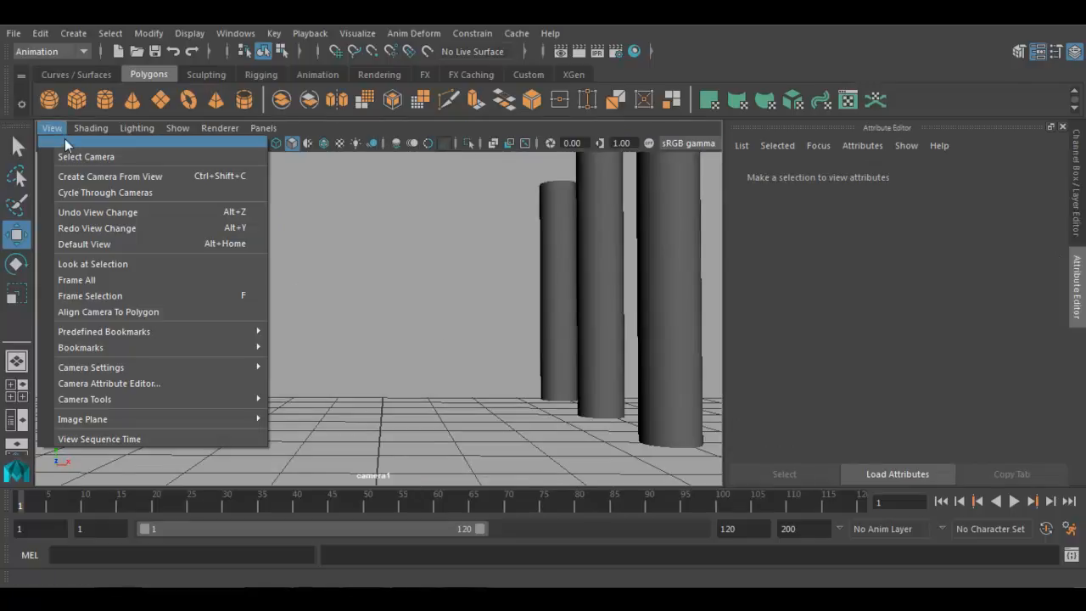
click(66, 153)
drag(892, 350, 778, 340)
scroll(867, 374, up, 2)
drag(895, 376, 798, 392)
alt+right_drag(566, 388, 519, 410)
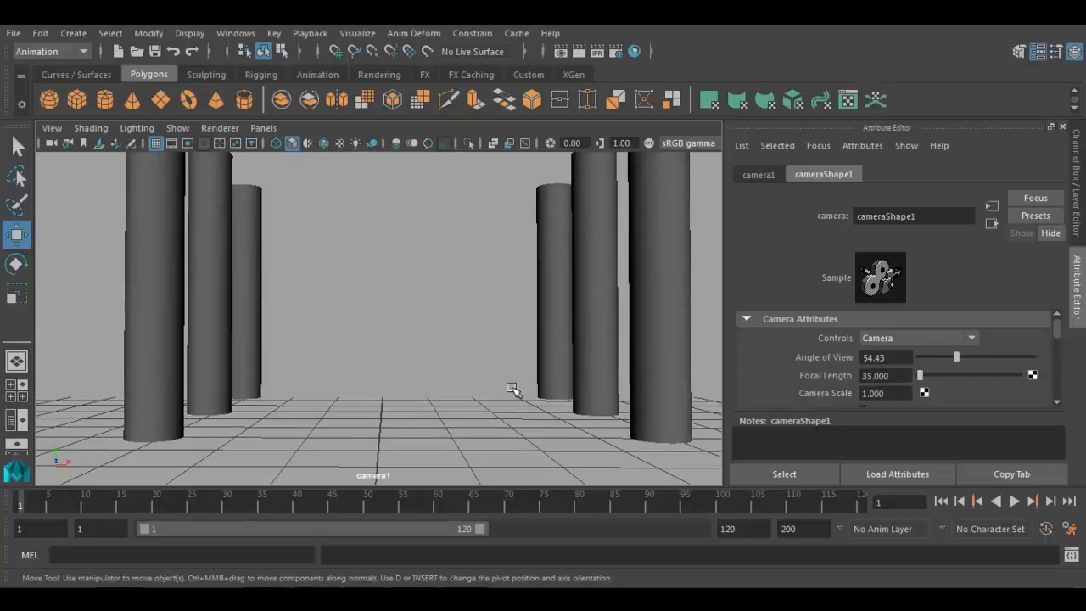
key(space)
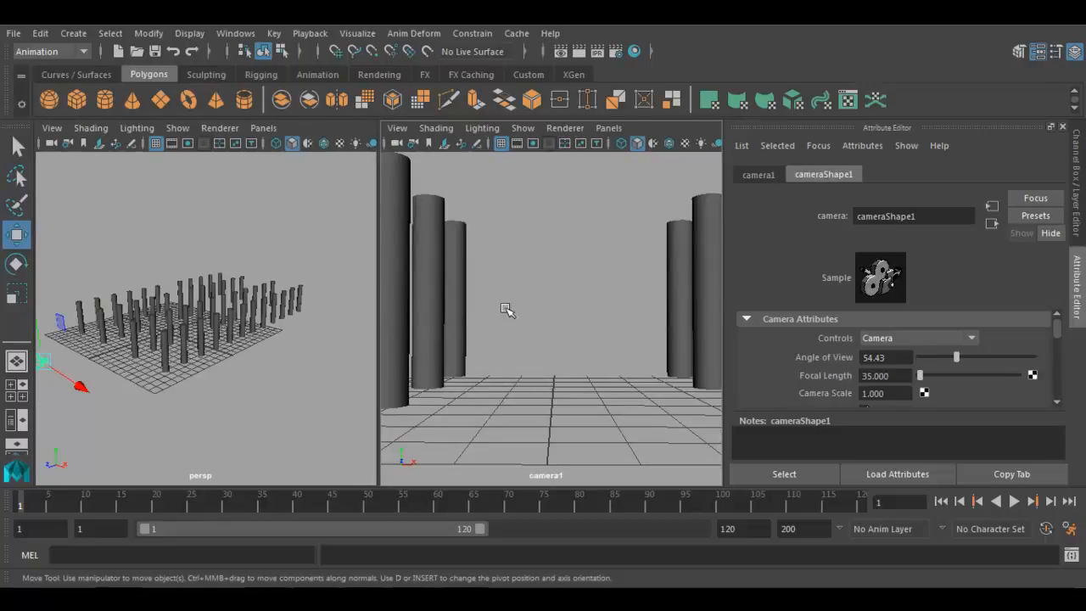
key(space)
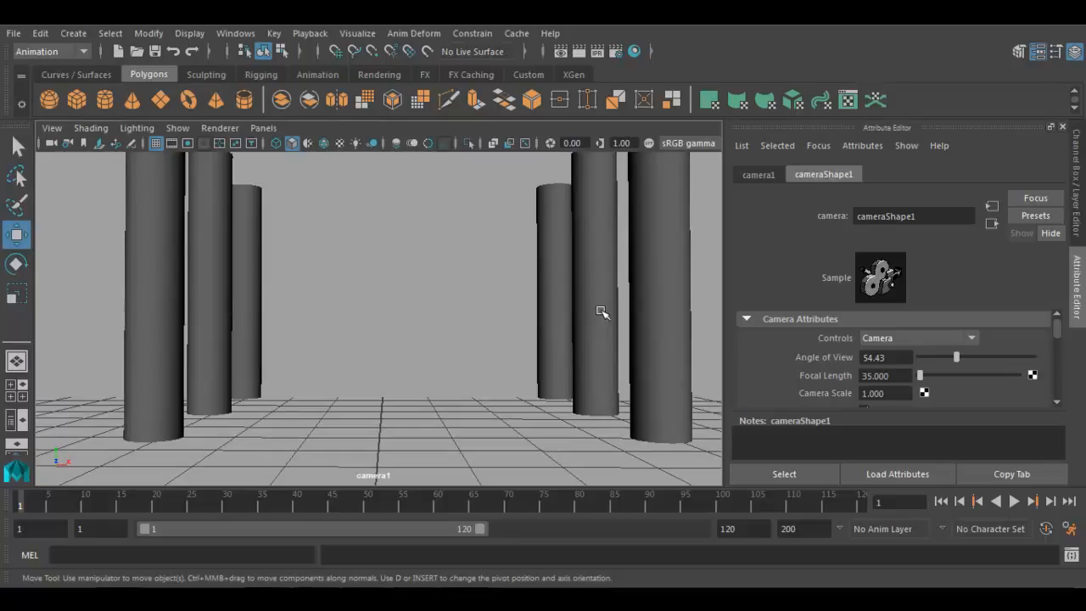
Try Far Clip Plane values of 30, 50 and 60 on camera1
scroll(901, 406, down, 2)
click(901, 397)
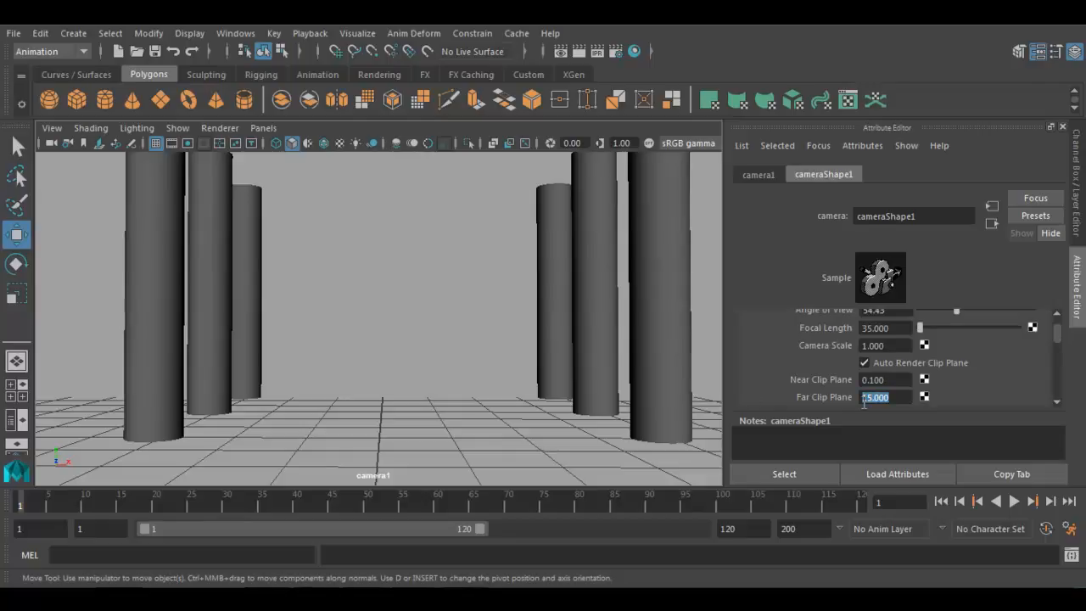
text(30)
key(Return)
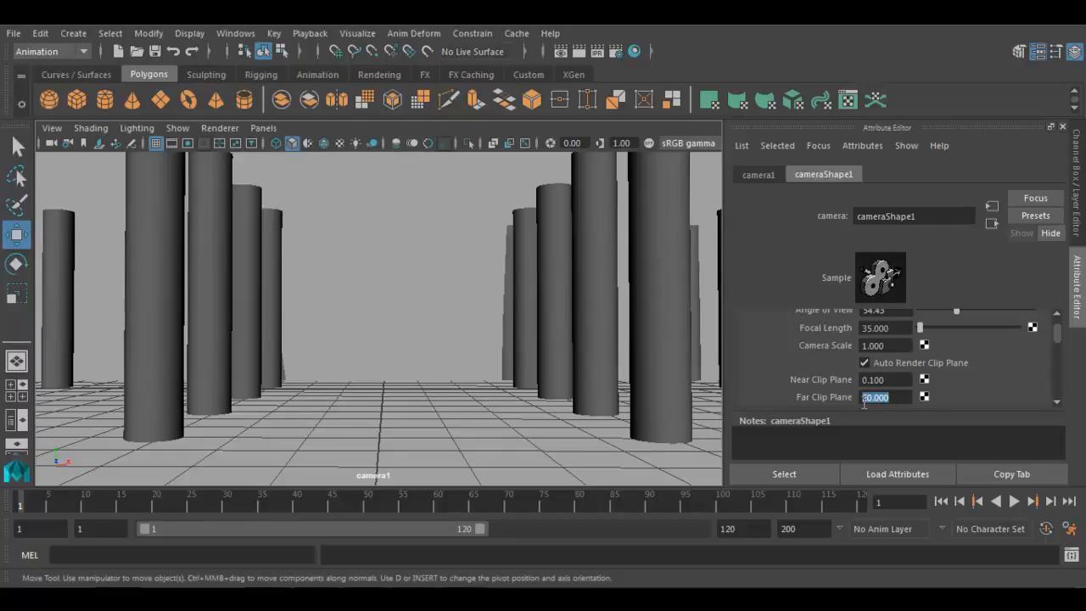
text(50)
key(Return)
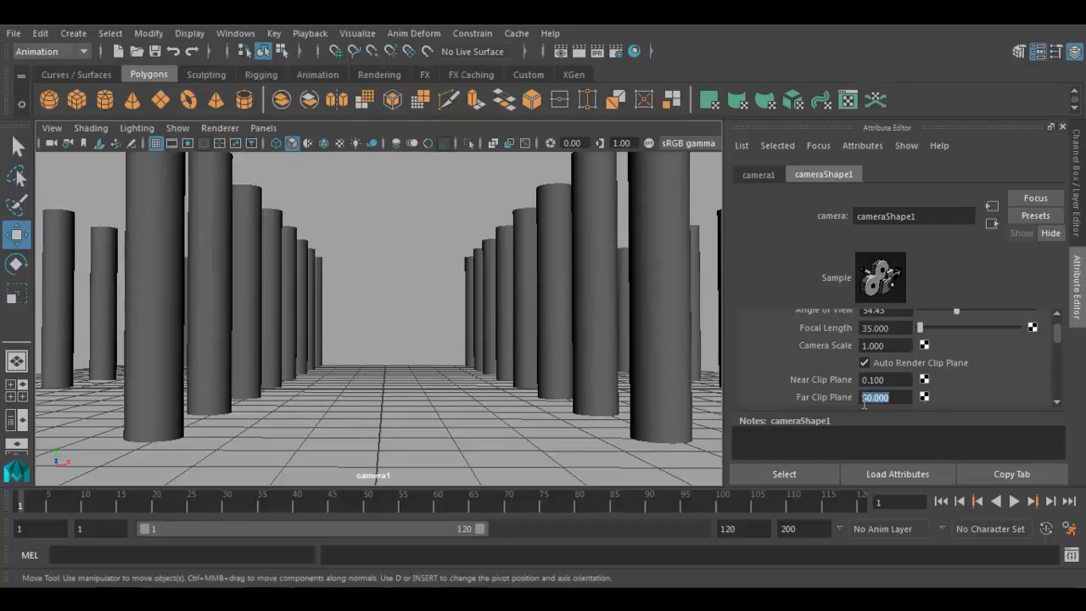
key(BackSpace)
text(60)
key(Return)
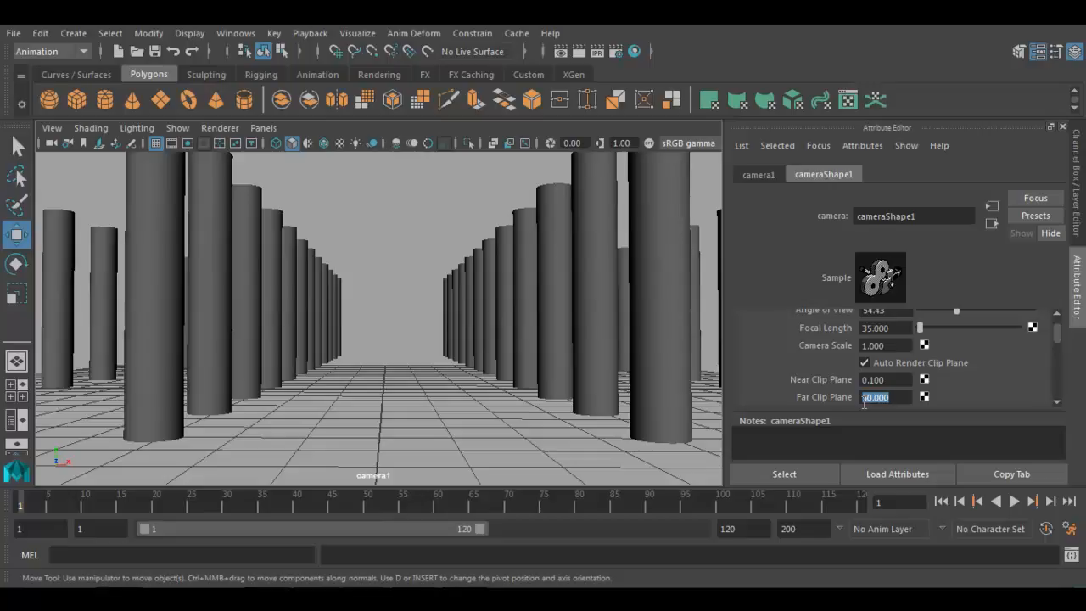
Set camera1's Far Clip Plane to 1000000
text(1000000)
key(Return)
Try Near Clip Plane values of 2, 10 and 15 on camera1, and restore it to 0.1
click(882, 379)
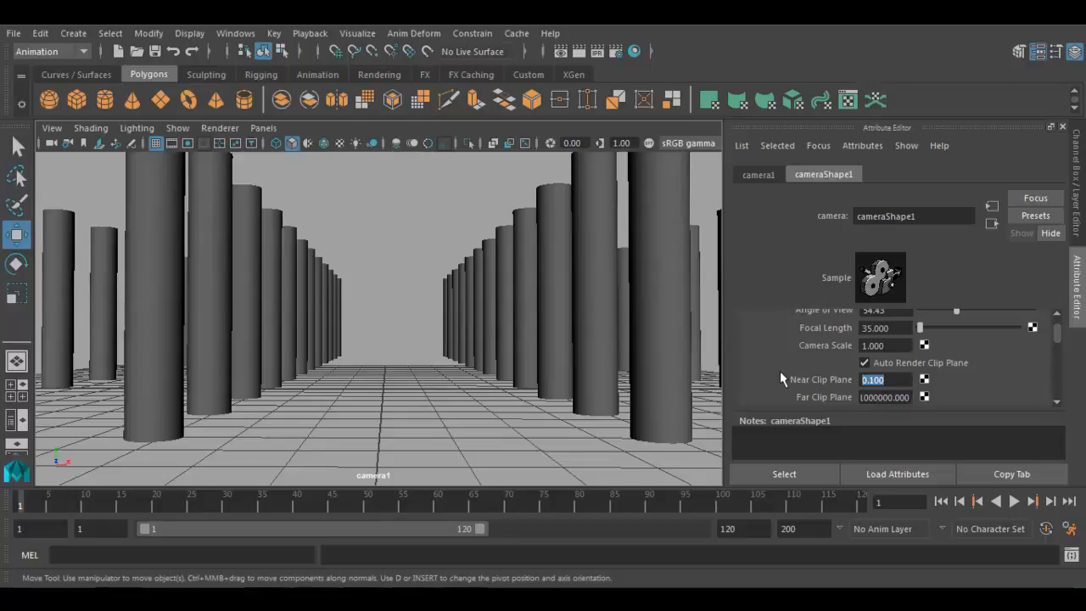
text(0.)
key(BackSpace)
key(BackSpace)
text(2)
key(Return)
key(BackSpace)
text(10)
key(Return)
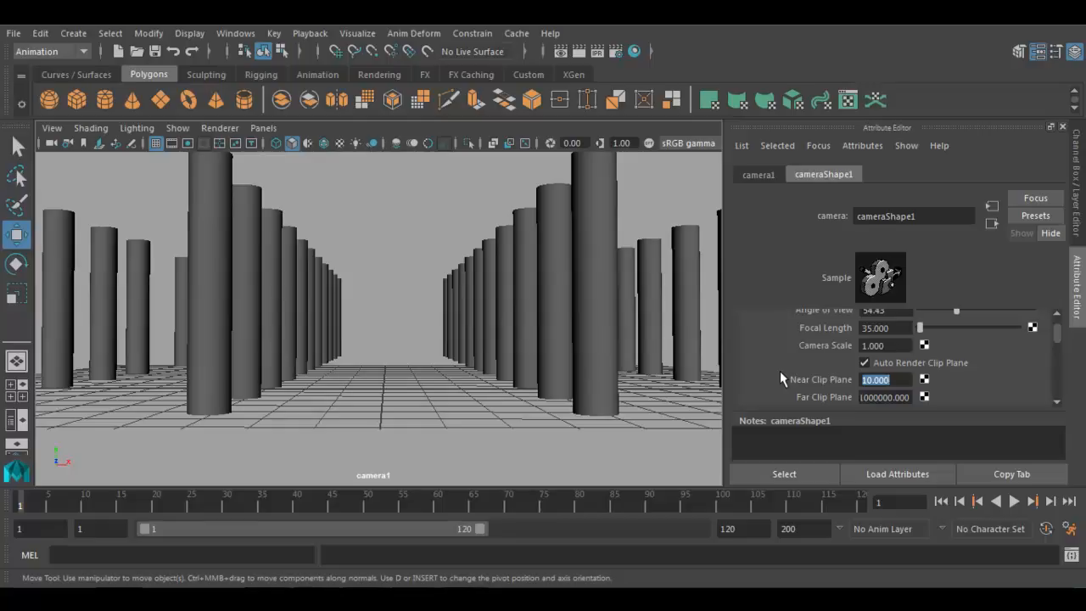
text(15)
key(Return)
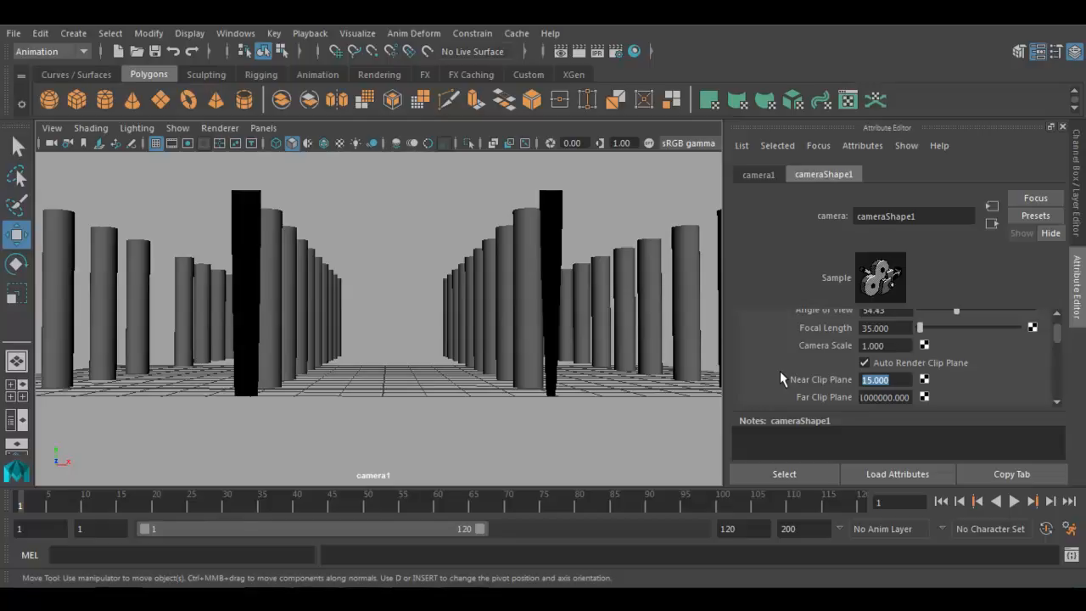
text(0.1)
key(Return)
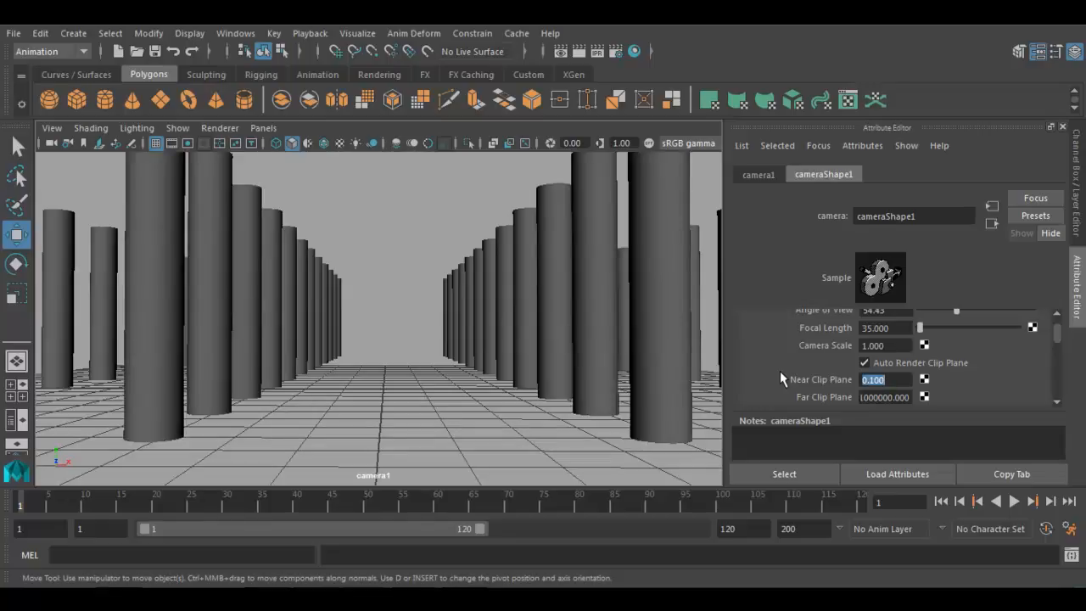
Enable Depth Of Field in camera1's attributes
scroll(841, 360, down, 2)
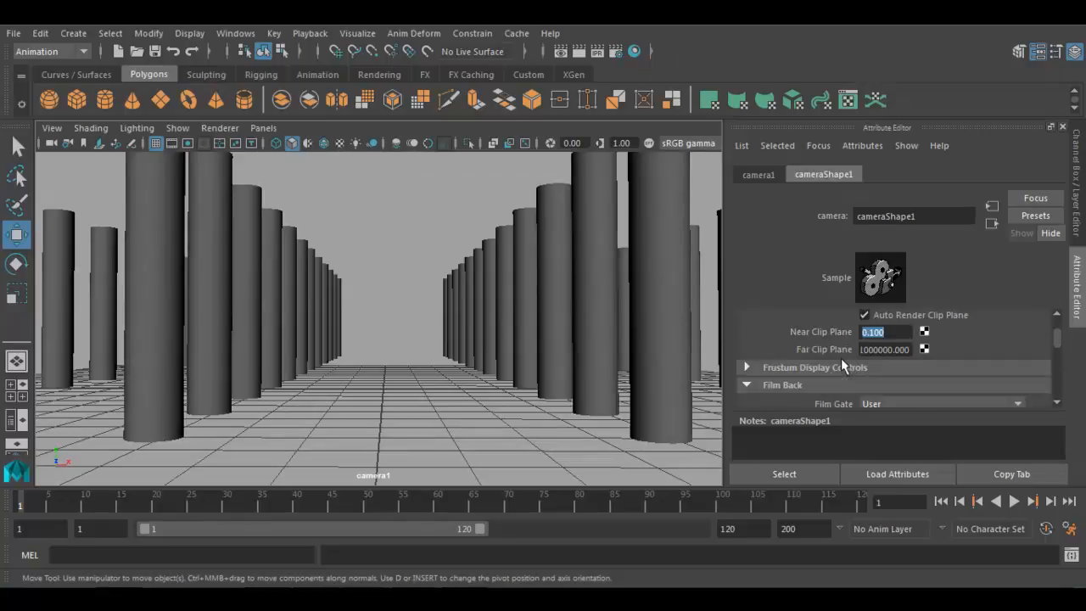
scroll(841, 360, down, 2)
scroll(841, 361, down, 2)
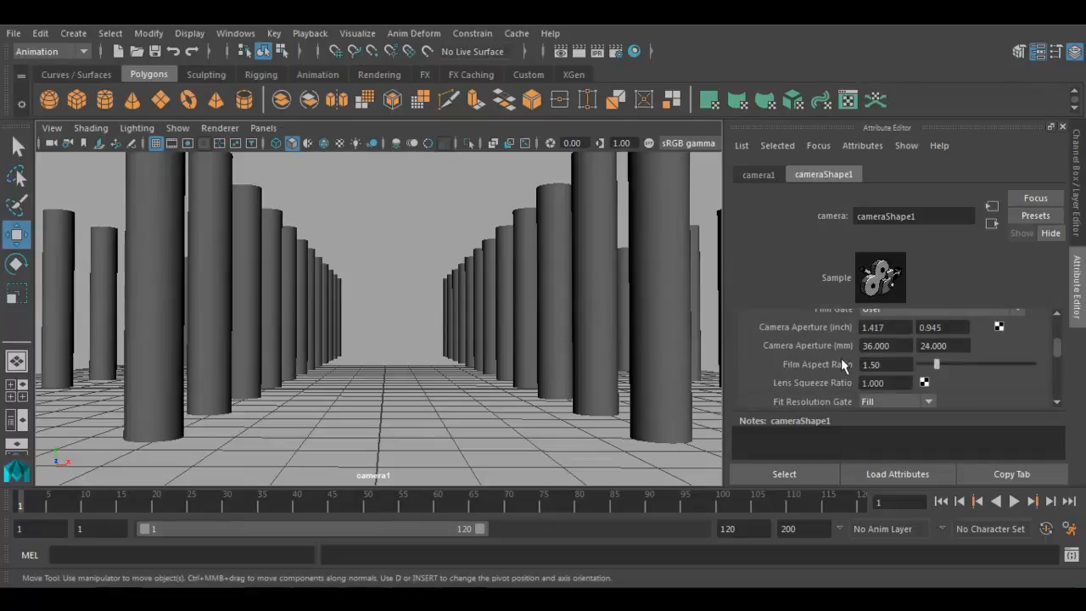
scroll(841, 359, down, 8)
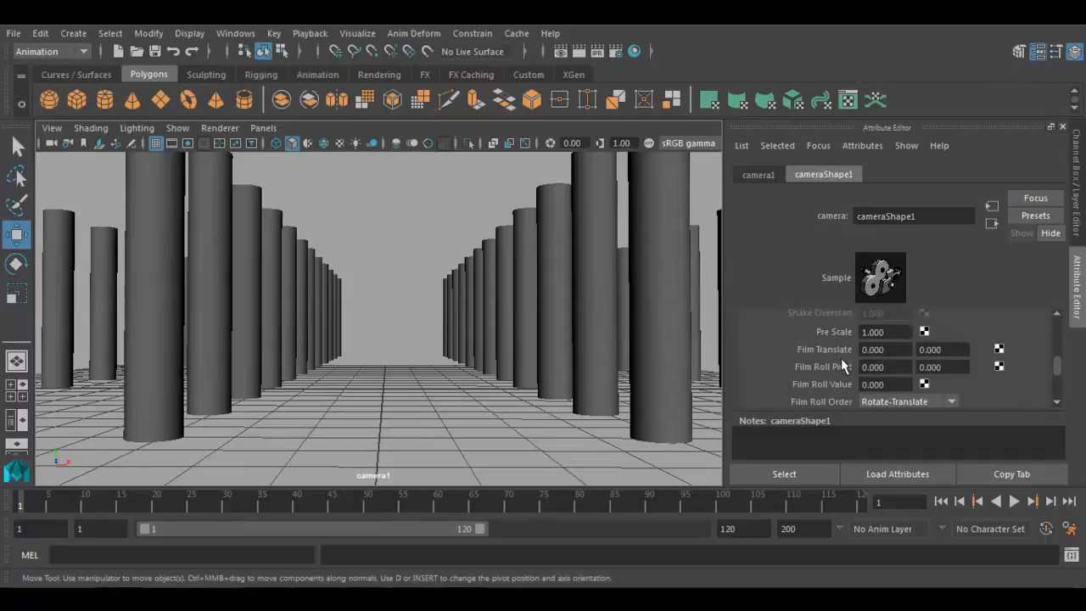
scroll(841, 363, down, 3)
click(841, 343)
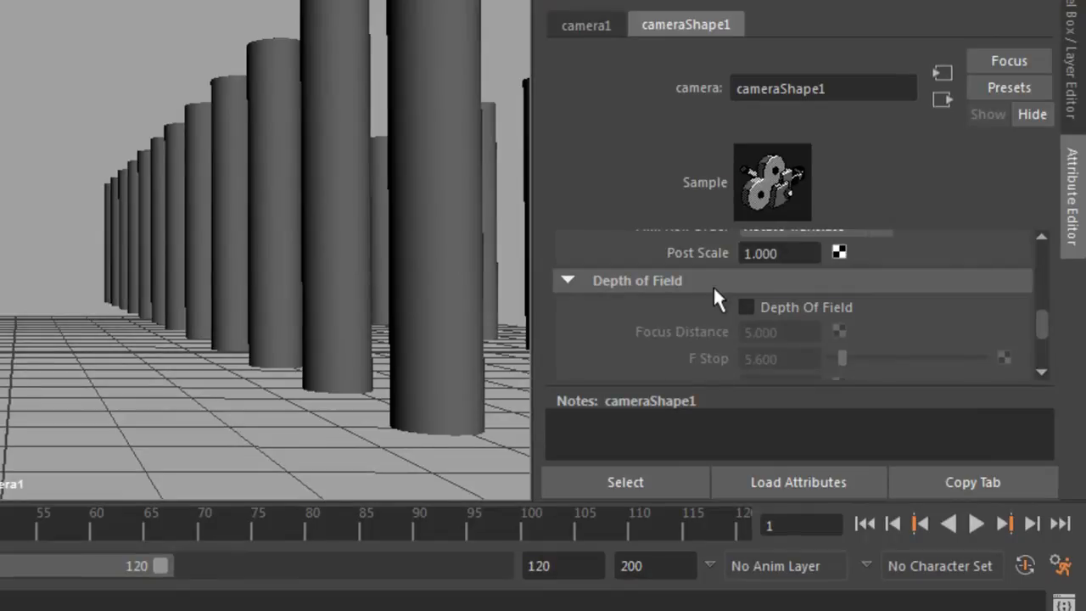
mouse_move(792, 304)
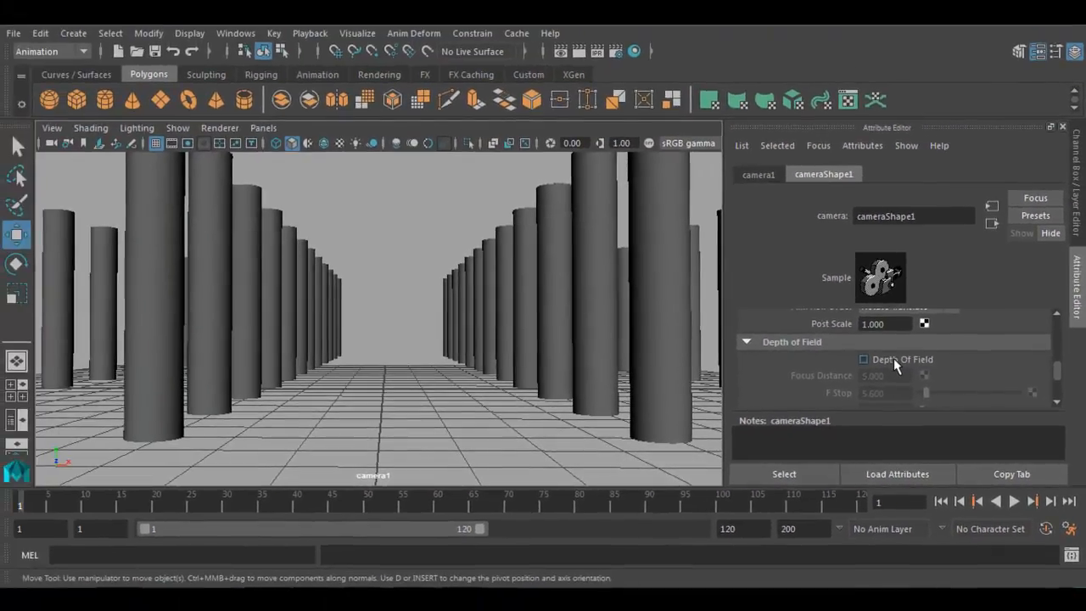
click(893, 358)
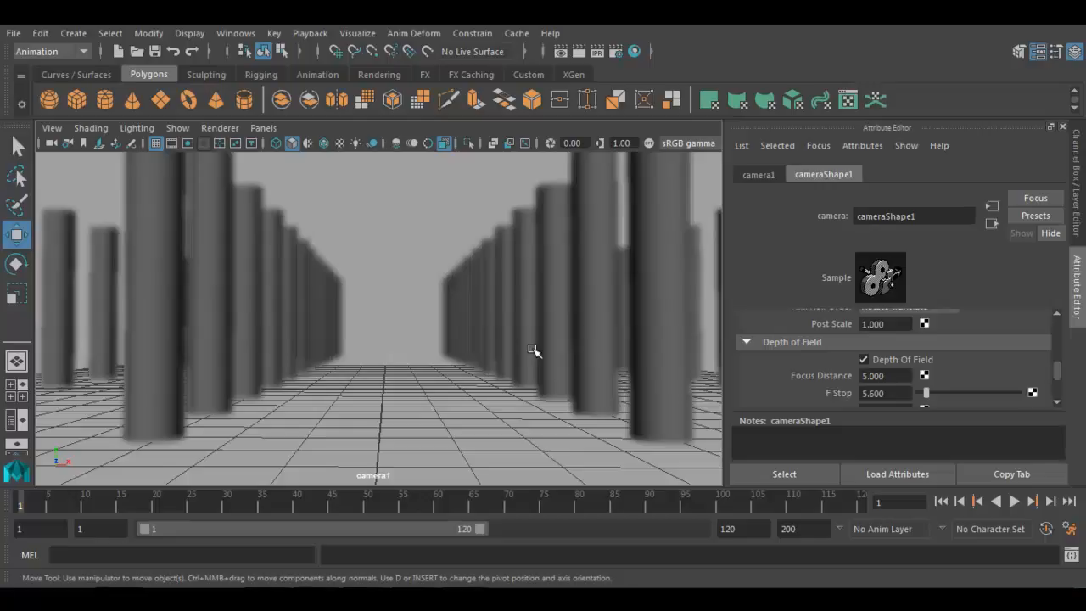
Turn on the Object Details heads-up display in the viewport
click(887, 393)
key(shift+Tab)
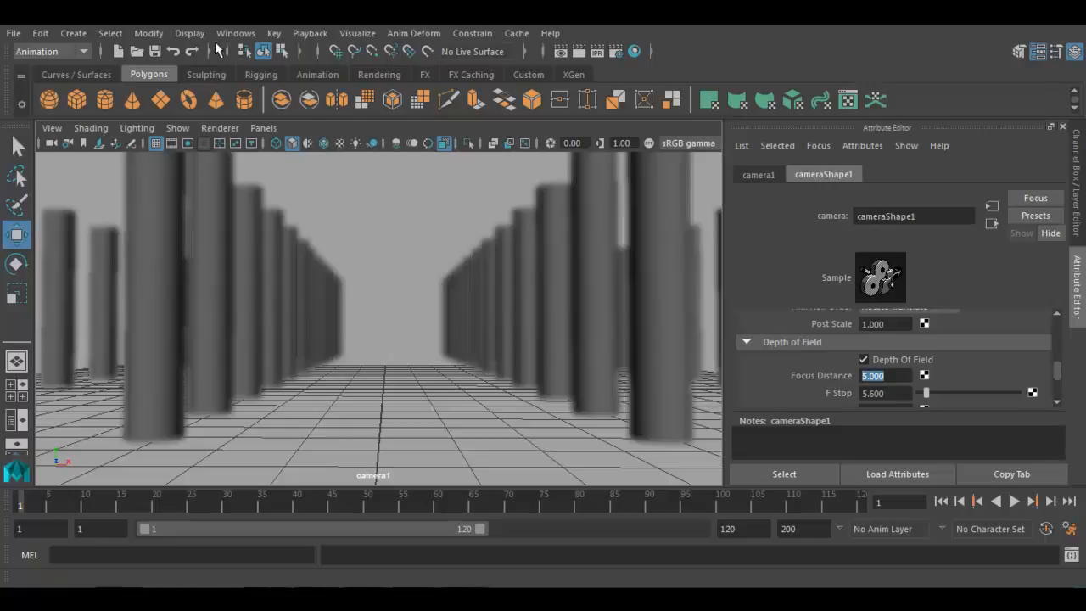
click(192, 35)
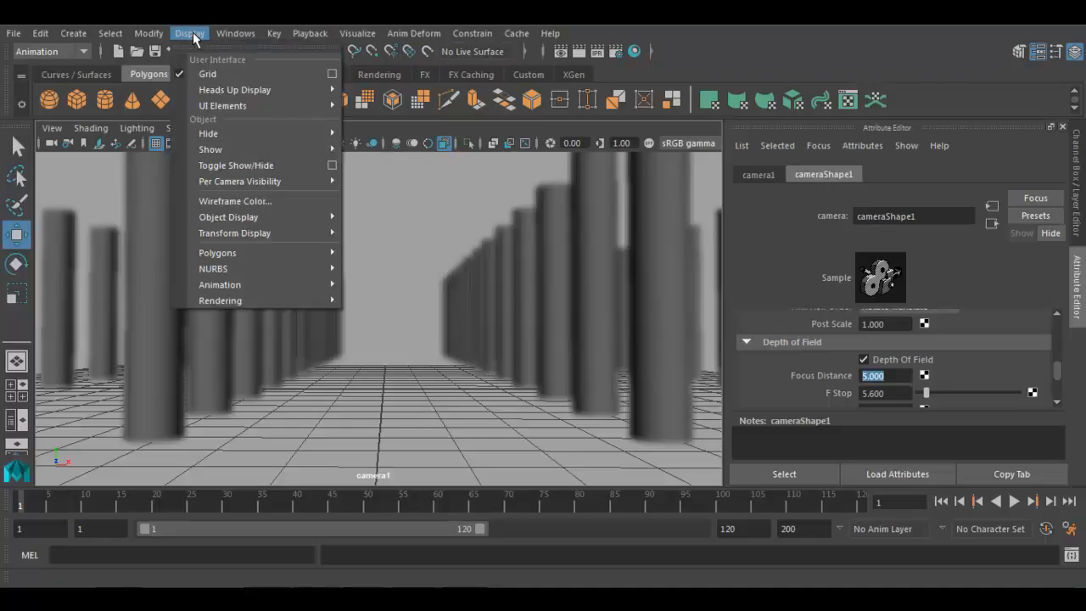
mouse_move(211, 92)
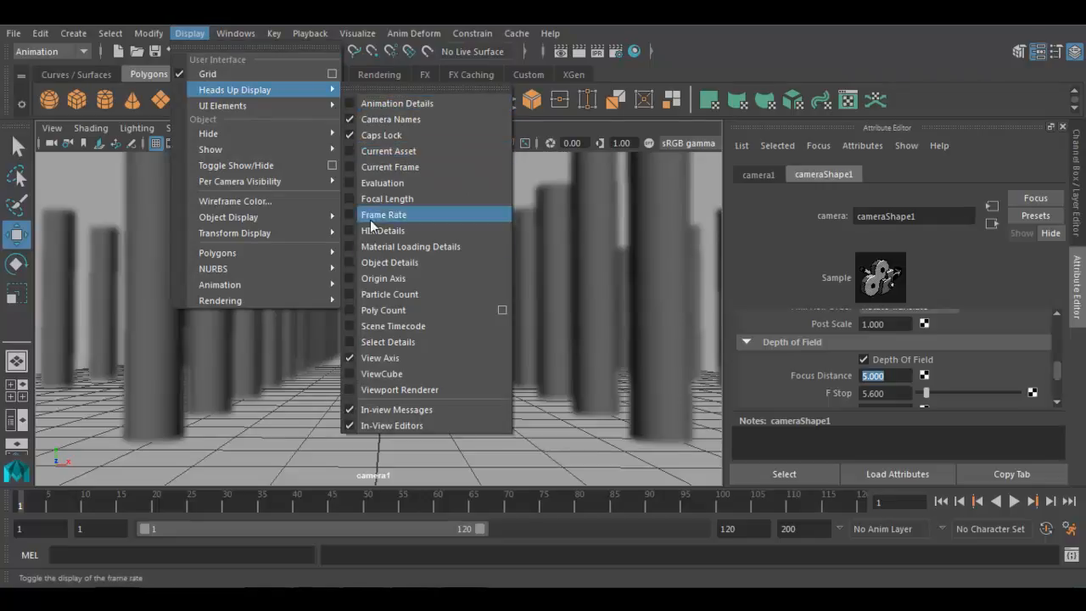
click(347, 263)
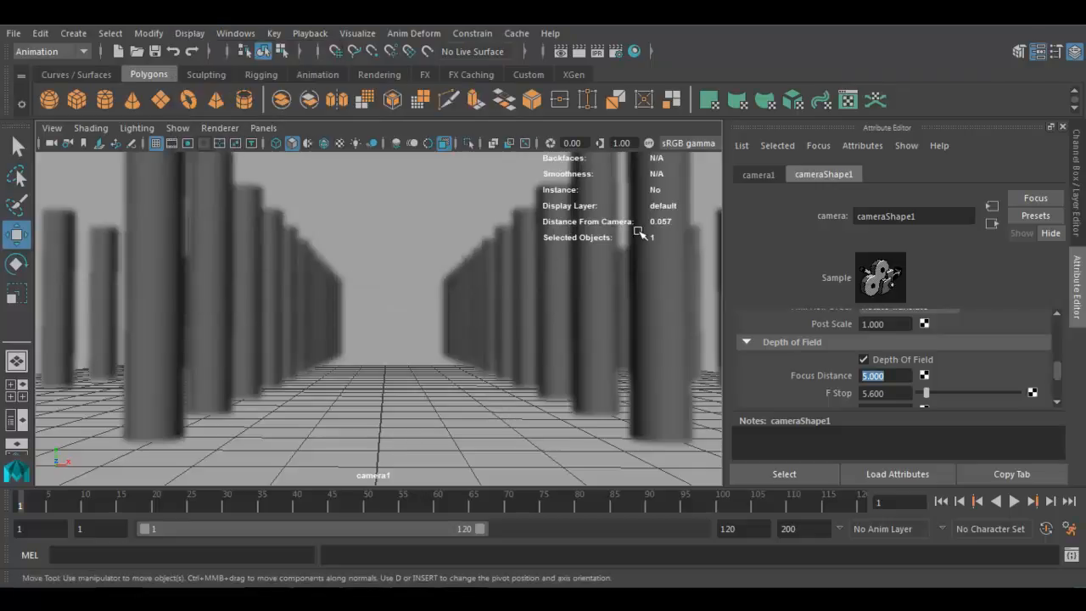
Select individual pillars at different depths and check each one's distance from the camera
click(675, 296)
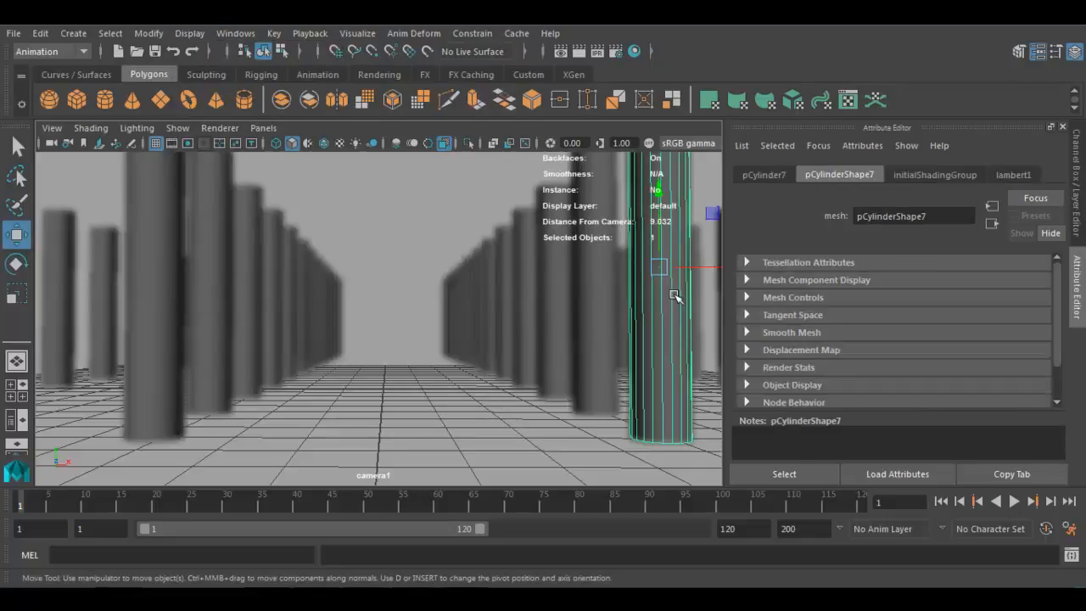
click(220, 264)
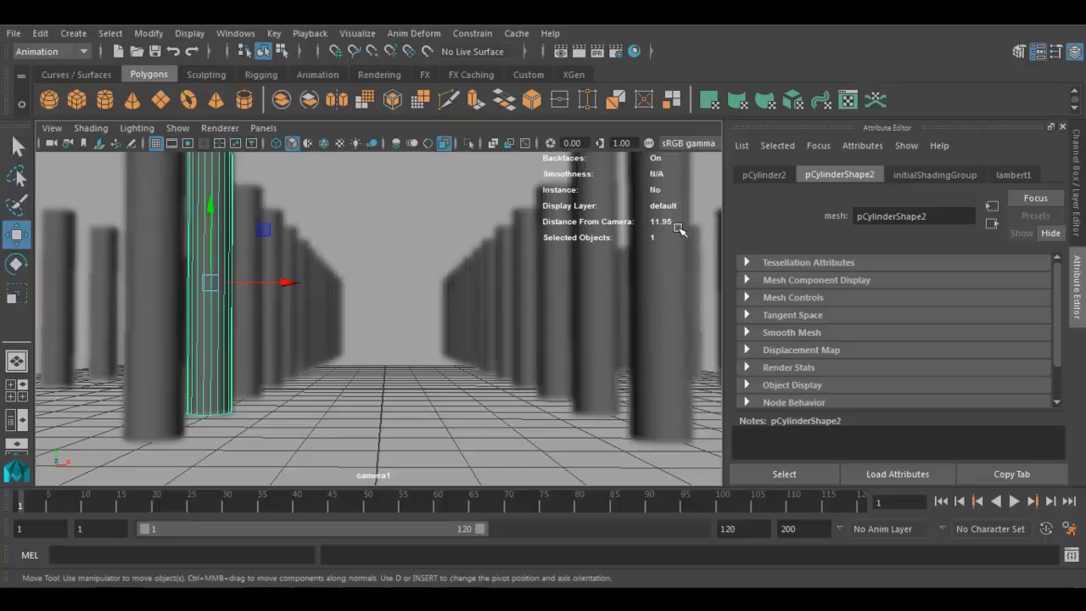
click(292, 330)
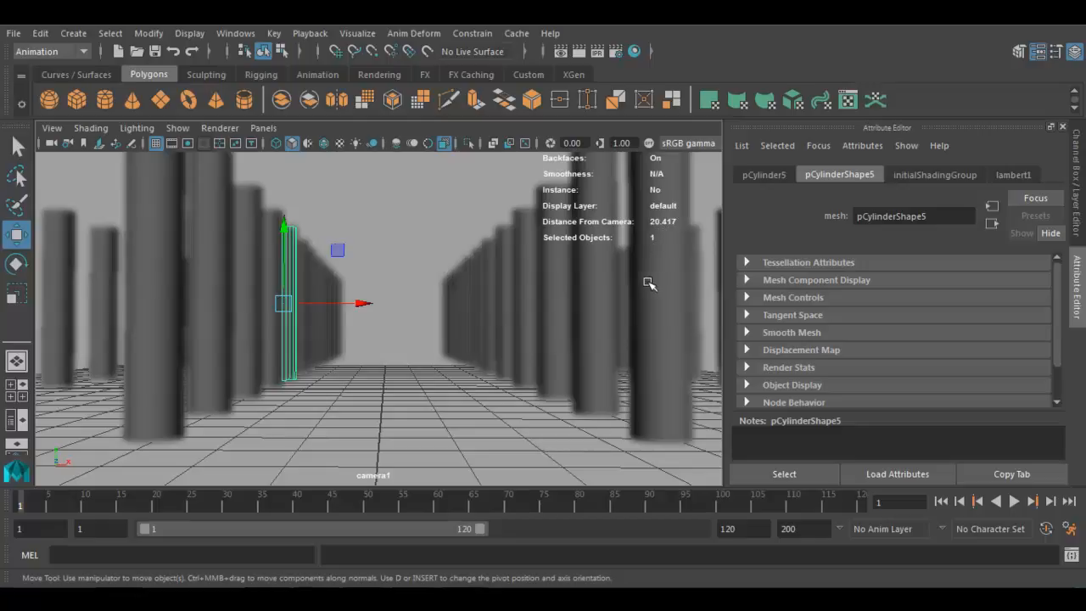
click(366, 398)
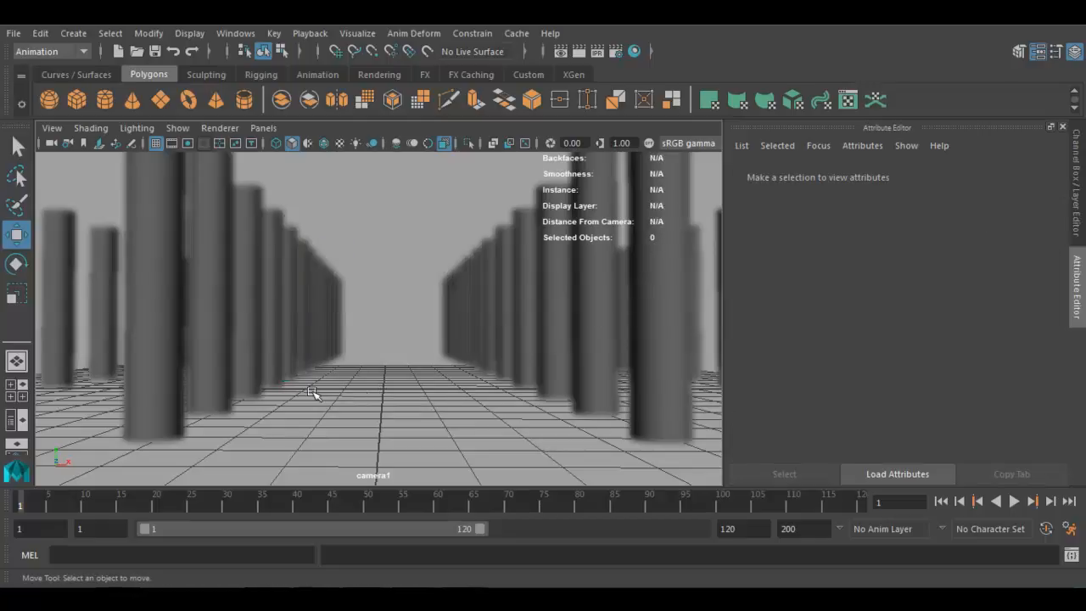
click(275, 322)
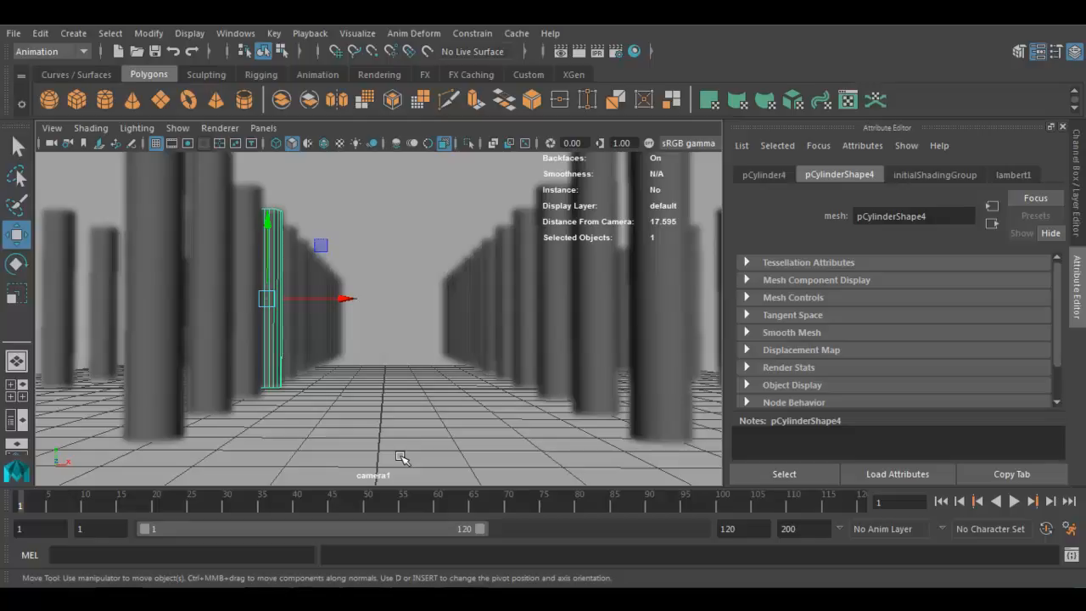
Set camera1's Focus Distance to 17.959 and reselect the fourth pillar in the row beside the central aisle to check its distance
click(51, 128)
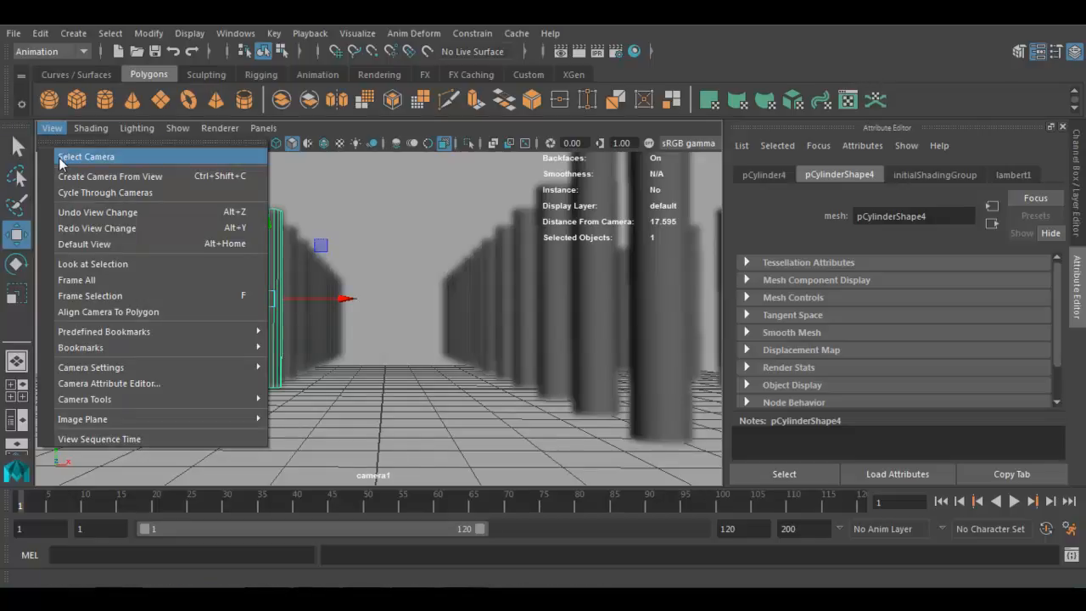
click(59, 157)
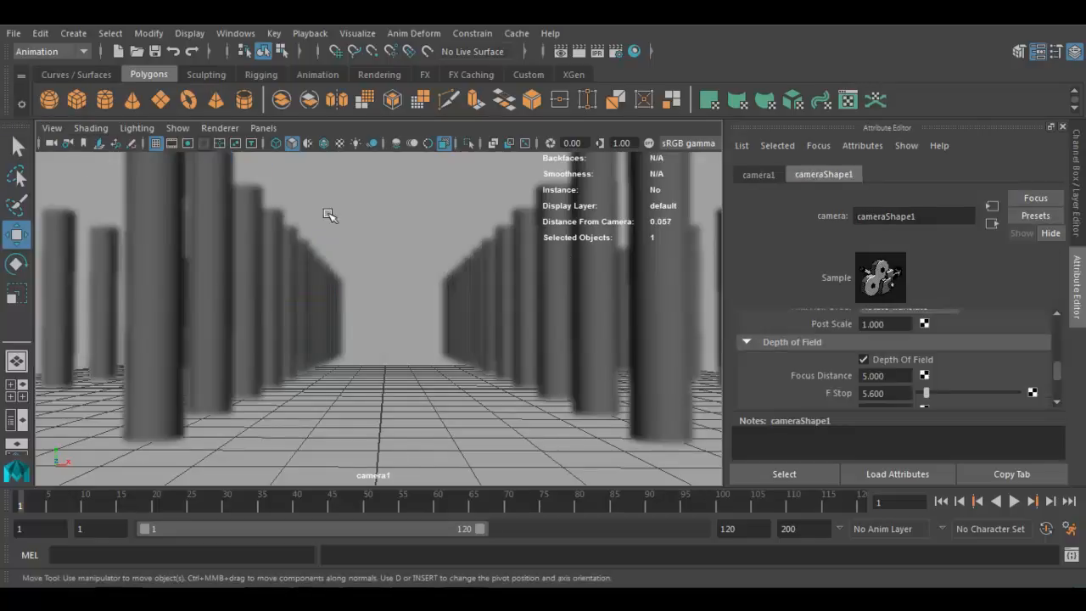
drag(881, 375, 787, 361)
text(17.959)
key(Return)
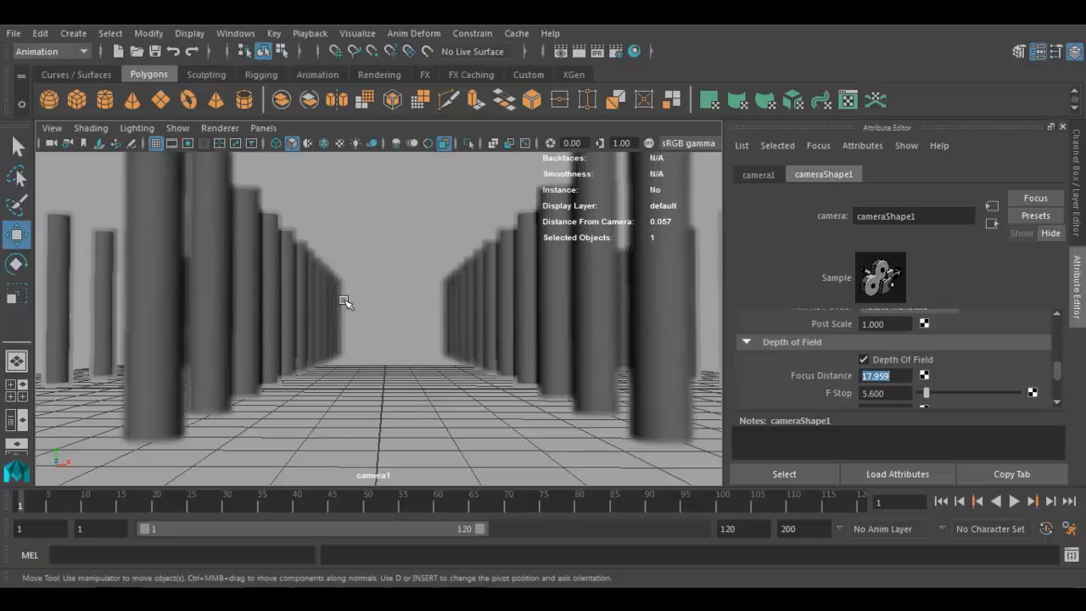
click(283, 297)
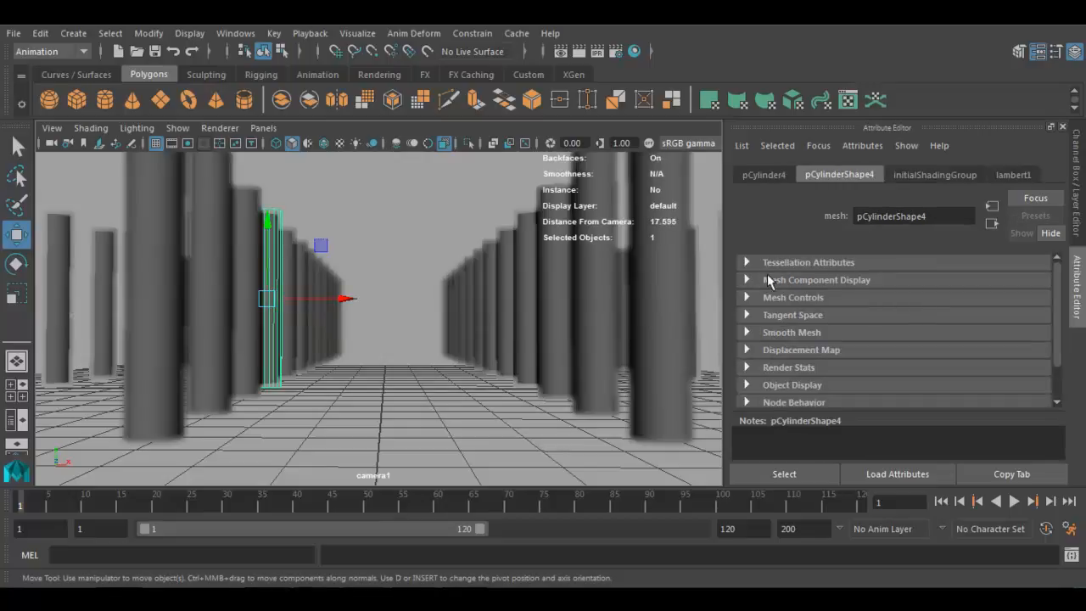
Switch to the perspective view and assign a new Lambert material to the first pillar of the nearest outer row
drag(498, 331, 498, 262)
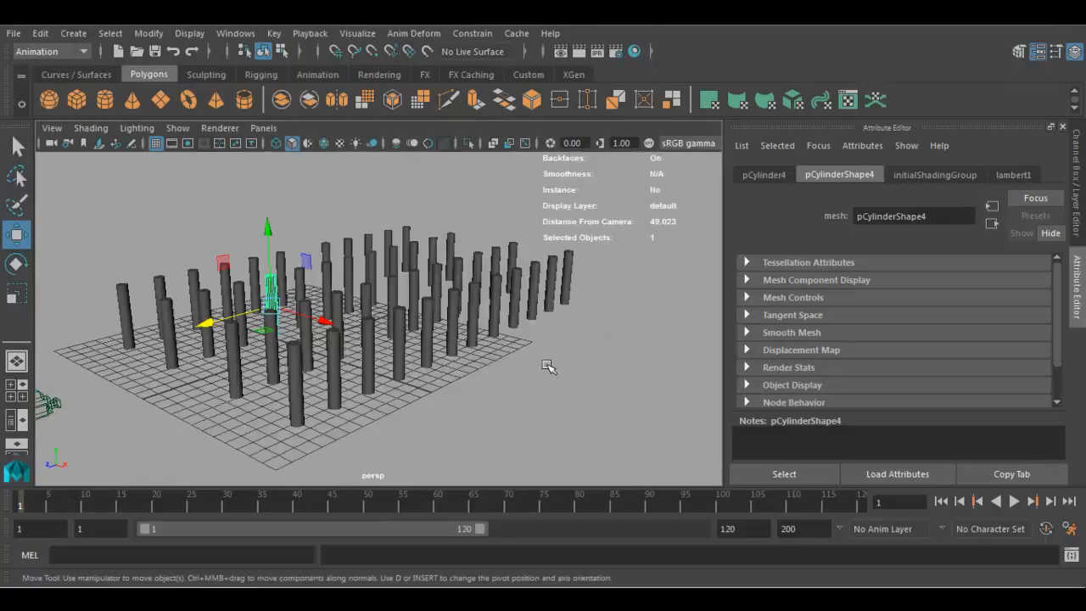
click(547, 378)
alt+drag(288, 378, 235, 401)
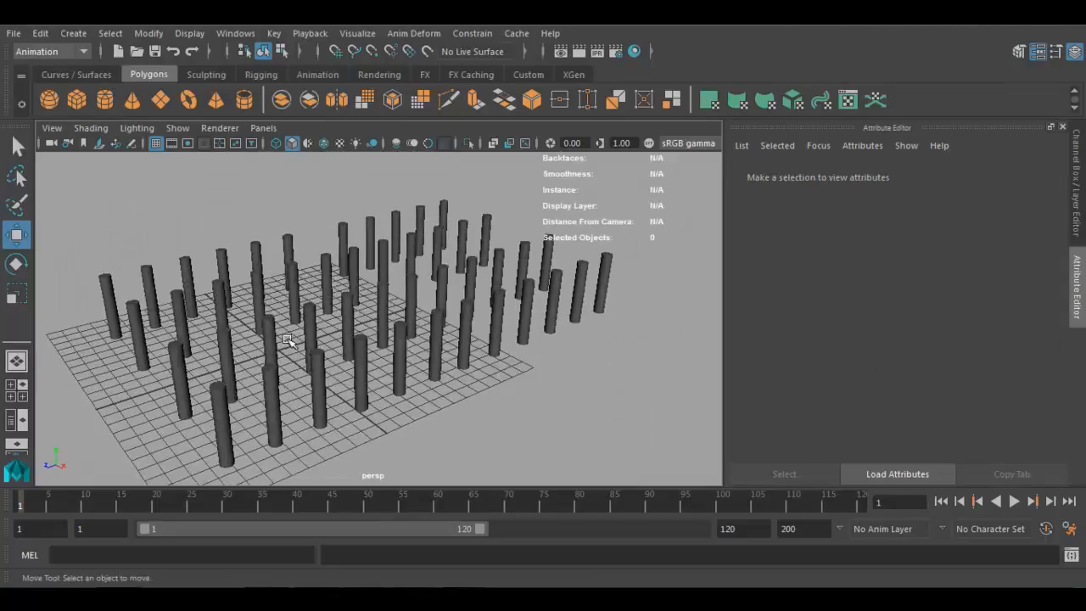
click(252, 279)
mouse_move(284, 356)
alt+mouse_down()
mouse_move(296, 359)
mouse_move(263, 364)
mouse_move(297, 371)
alt+mouse_up()
click(259, 367)
right_drag(259, 367, 258, 552)
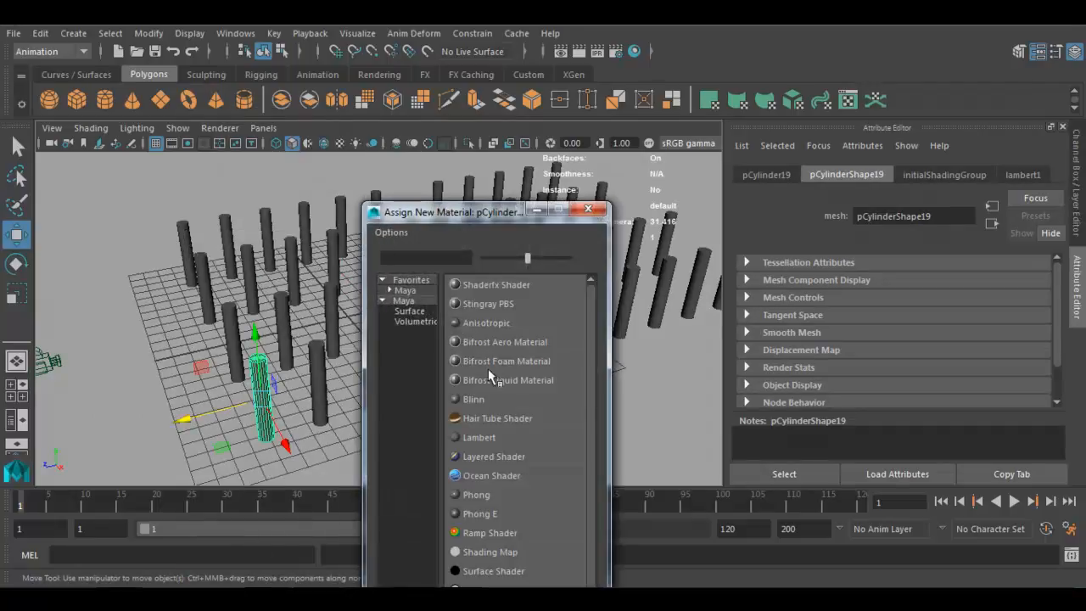
click(489, 436)
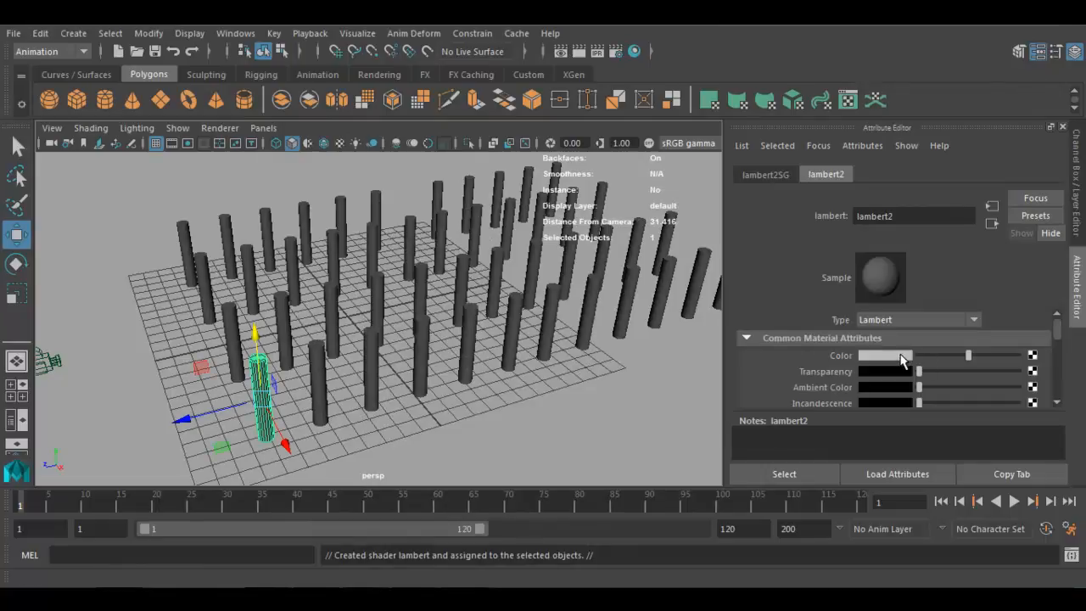
Set the lambert2 color to pure red with H 360, S 1 and V 1
click(901, 357)
drag(406, 395, 425, 434)
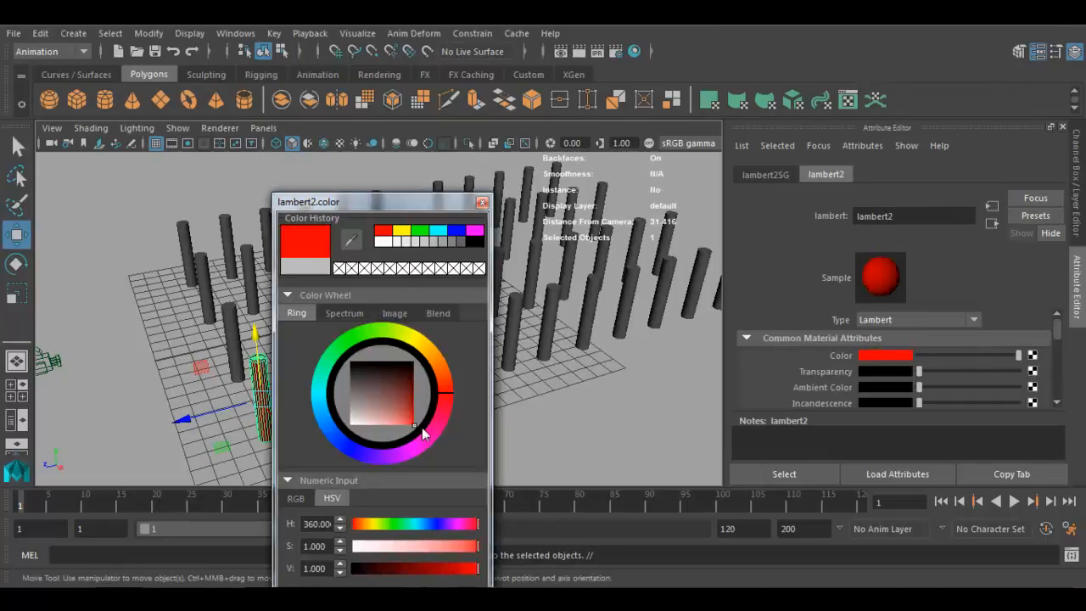
drag(390, 208, 509, 44)
click(543, 528)
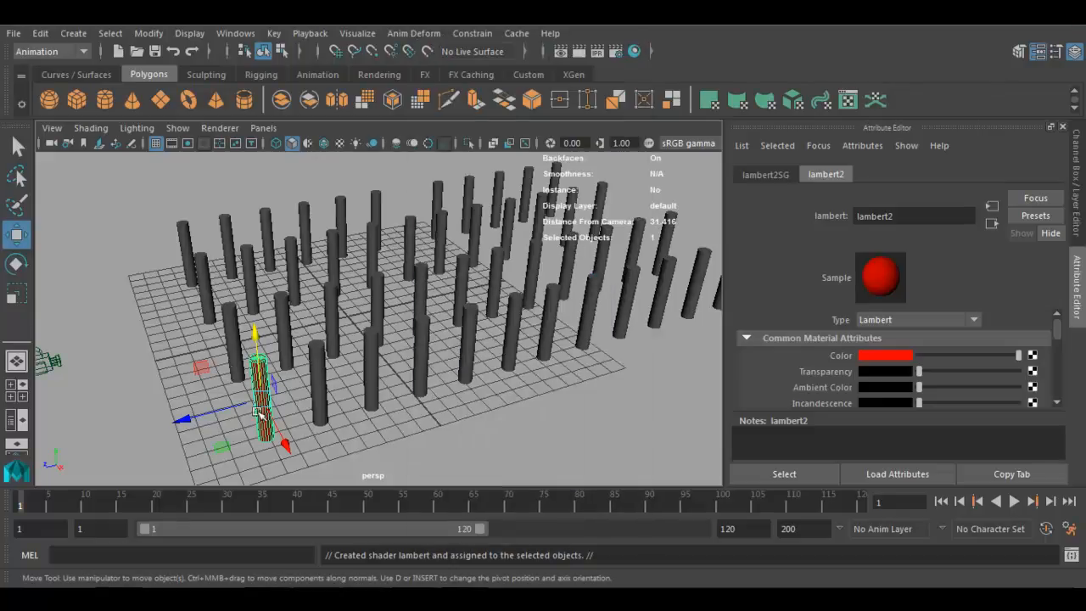
Assign the existing lambert2 material to pCylinder1, the first pillar of the inner row across the aisle
click(226, 330)
right_drag(226, 329, 337, 584)
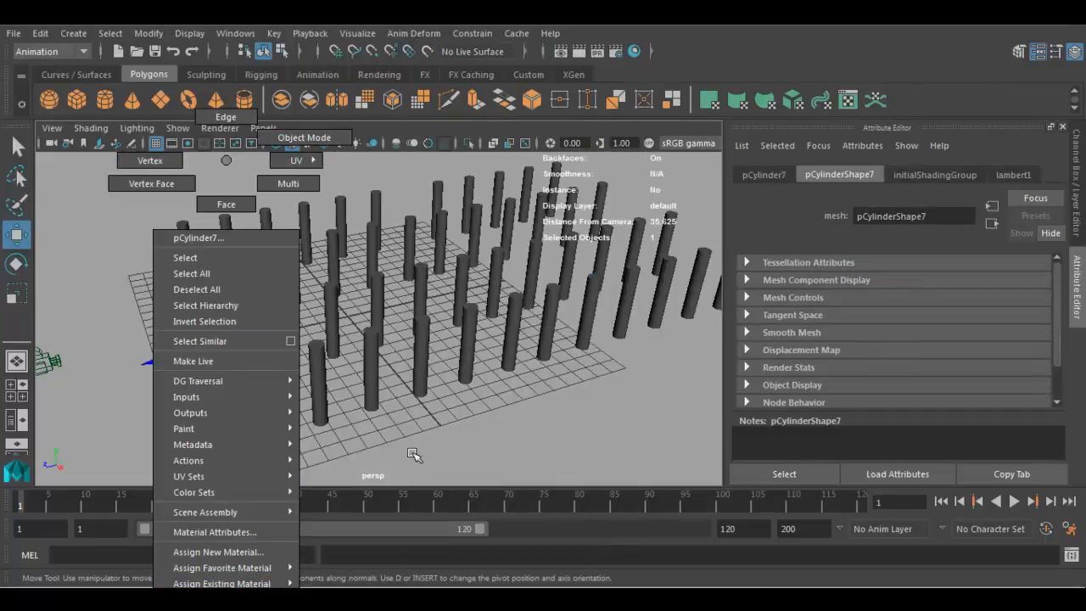
click(204, 288)
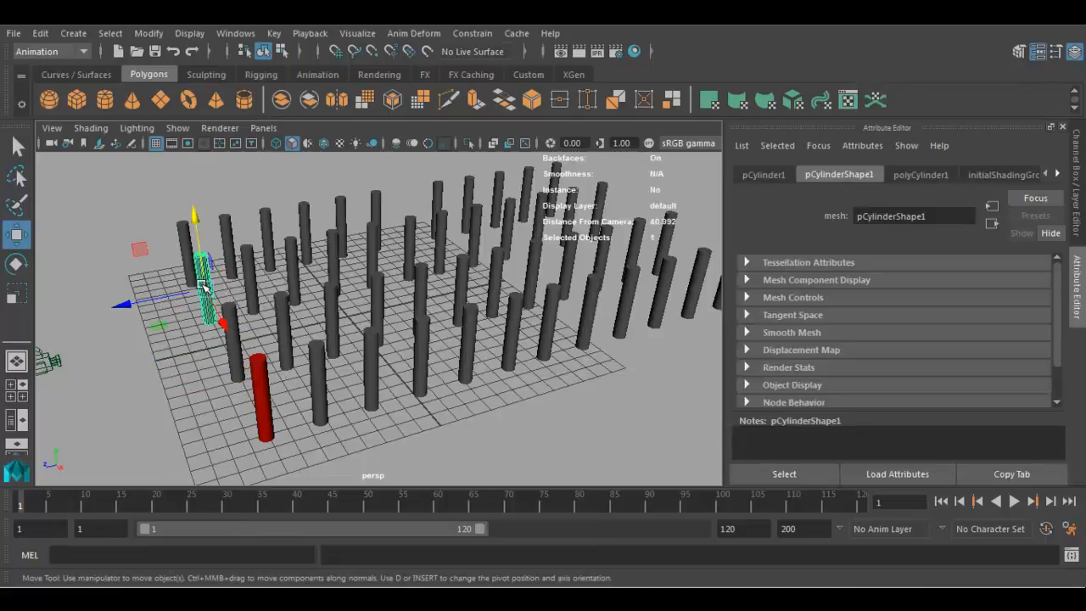
right_drag(204, 288, 297, 584)
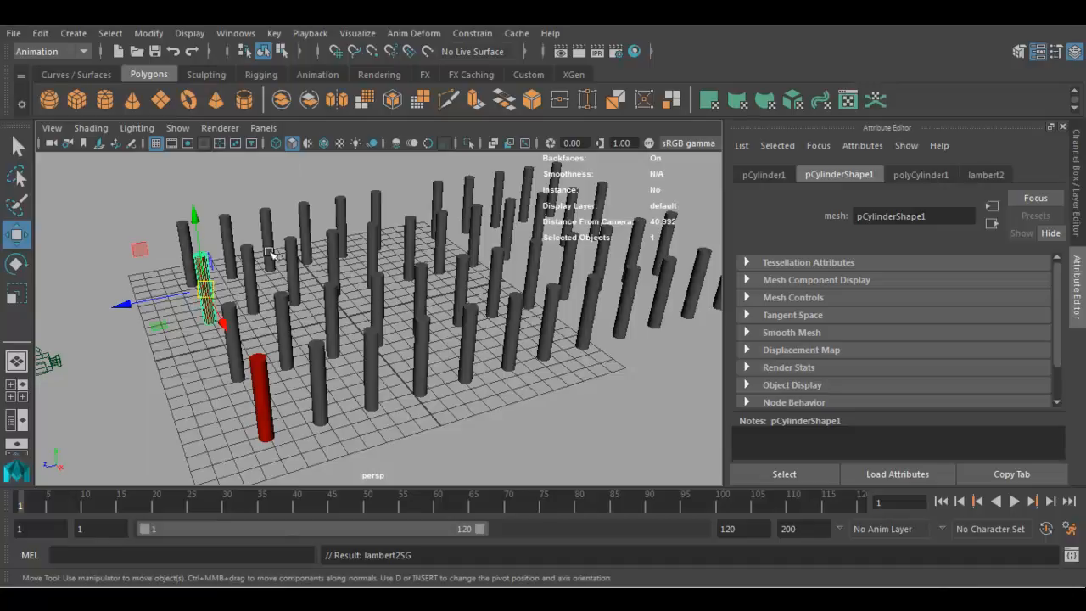
Repeat the red material assignment on the second nearest outer-row pillar and on every remaining pillar in pCylinder1's row
click(319, 354)
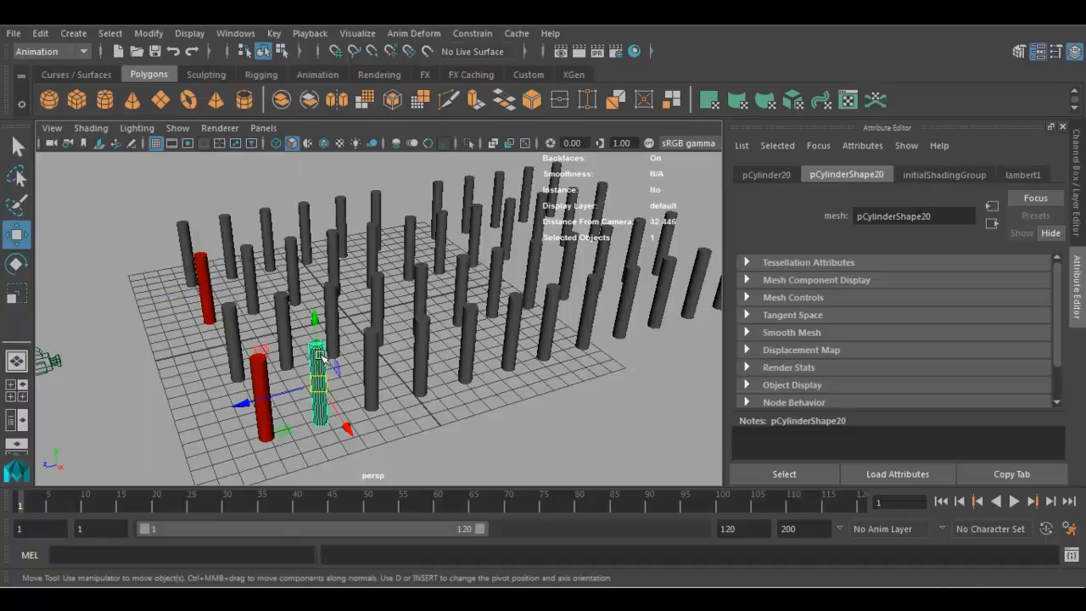
key(g)
click(252, 272)
key(g)
click(293, 255)
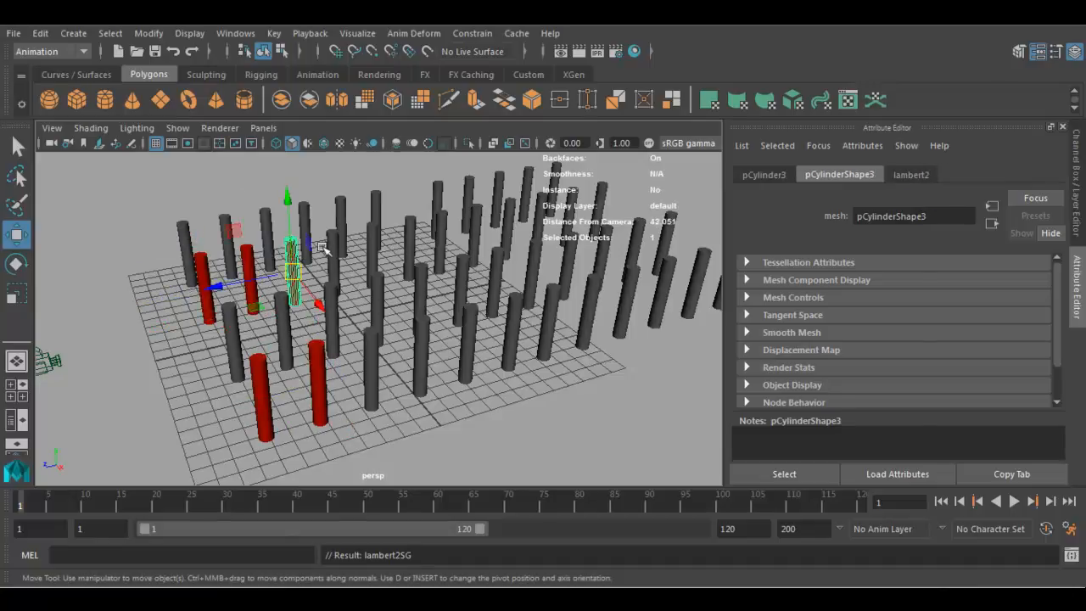
key(g)
click(333, 247)
key(g)
click(371, 242)
key(g)
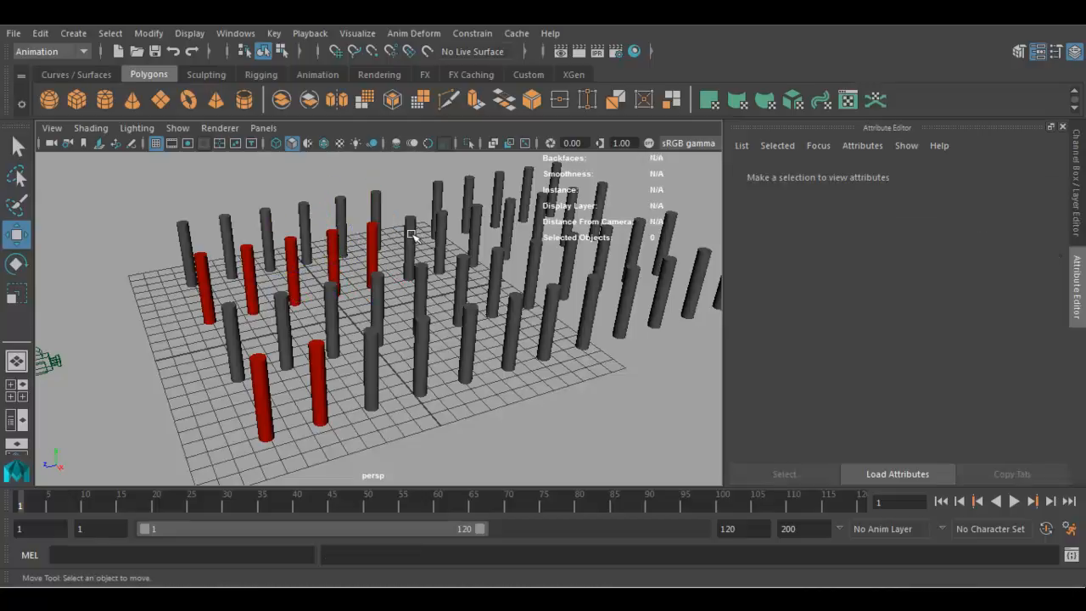
click(411, 242)
key(g)
click(443, 239)
scroll(478, 247, down, 2)
click(455, 256)
key(g)
click(479, 253)
key(g)
click(505, 246)
key(g)
click(528, 243)
key(g)
click(550, 236)
key(g)
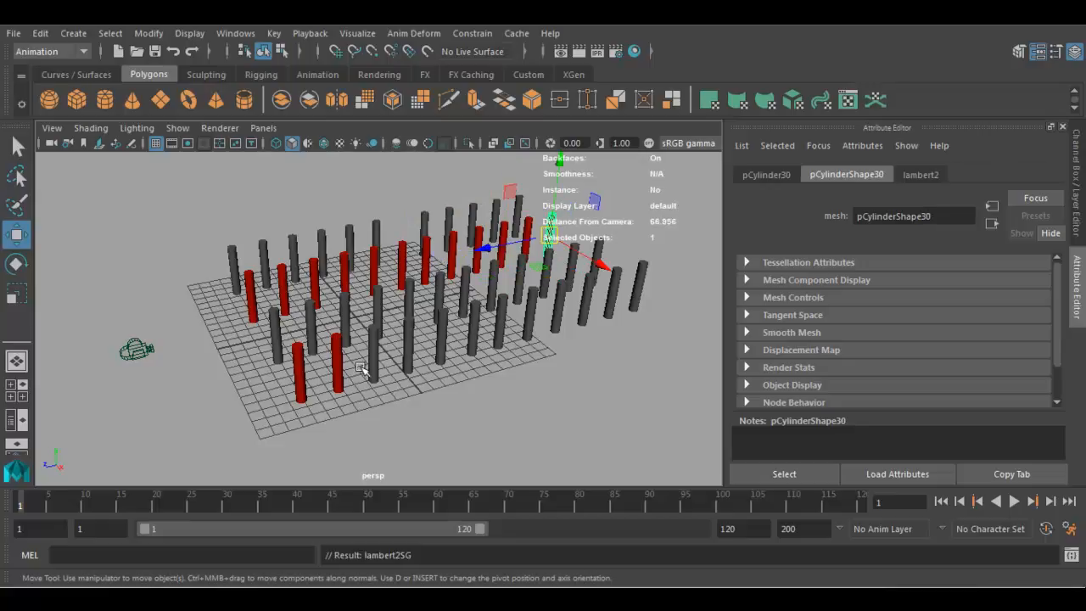
Apply the red material to the remaining gray pillars of the nearest outer row, leaving out the neighbouring row's pillar
drag(365, 374, 490, 383)
key(g)
click(491, 387)
drag(485, 351, 662, 309)
ctrl+click(492, 276)
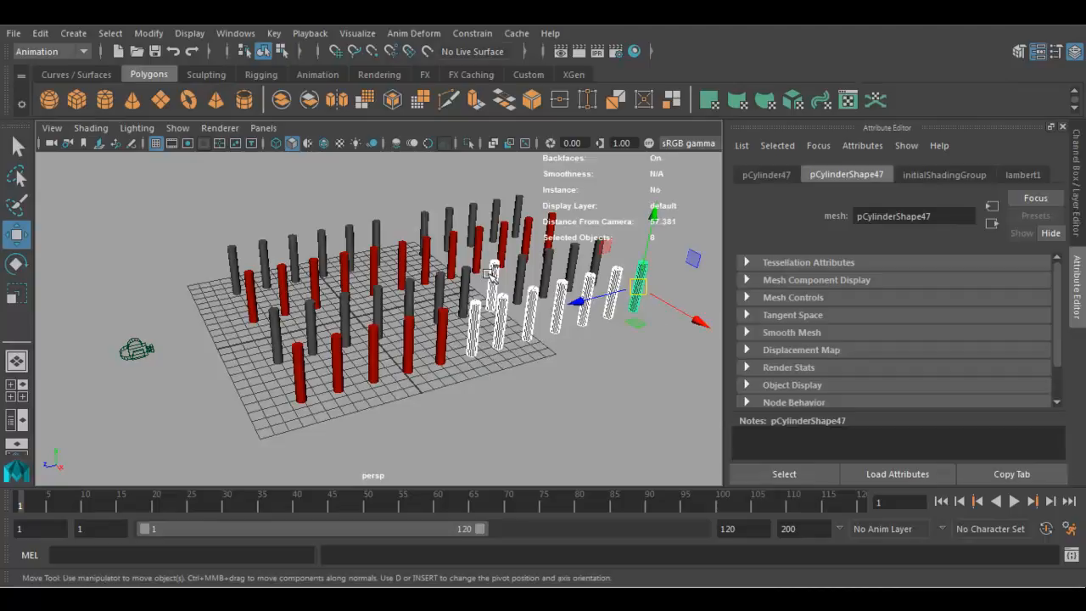
key(g)
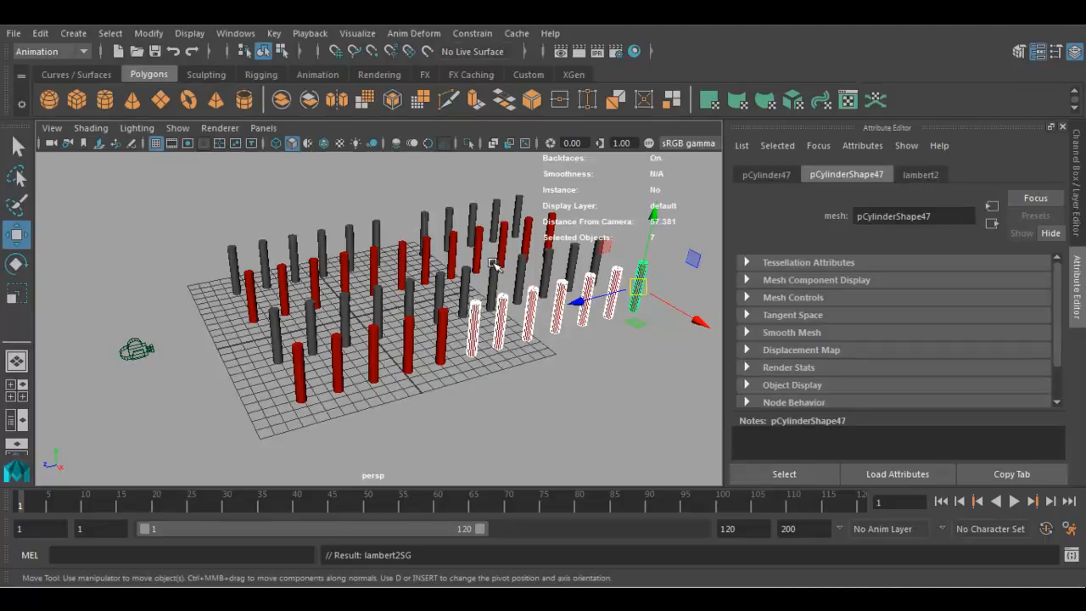
Assign a new Lambert material to pCylinder7, the first pillar of the gray row between the two red rows
alt+drag(385, 320, 342, 360)
click(509, 348)
click(350, 363)
right_drag(349, 363, 308, 550)
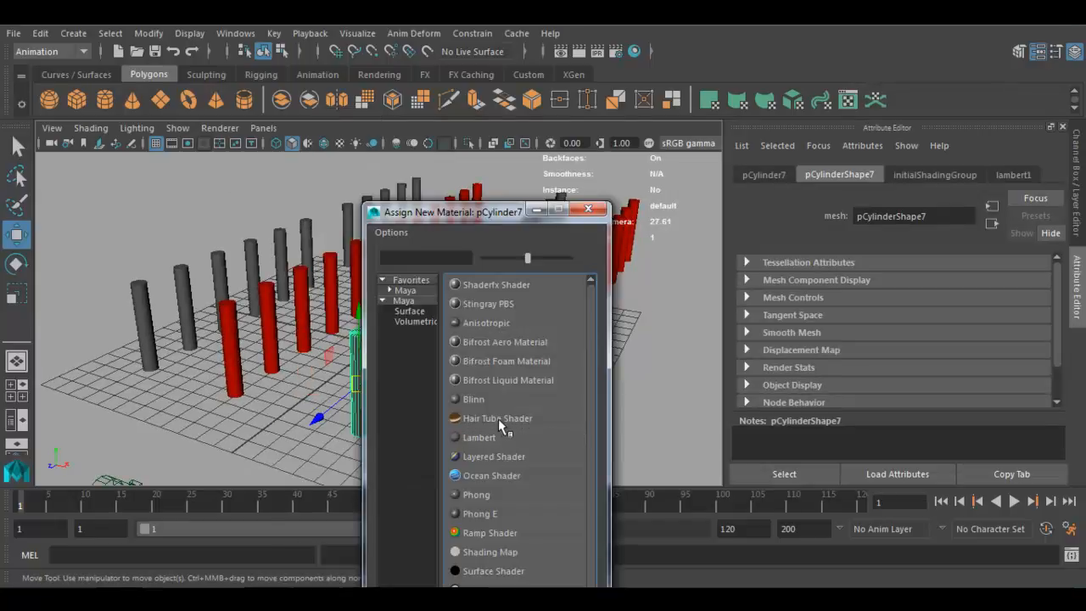
click(480, 438)
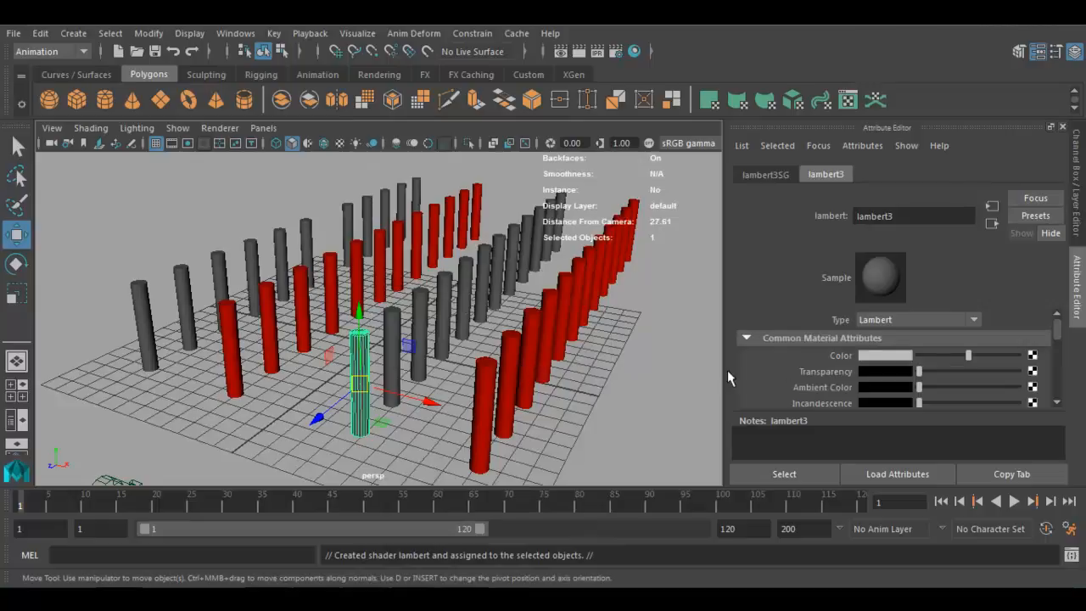
Set the lambert3 color to a fully saturated yellow with a hue of about 49 and a value of 1
click(868, 358)
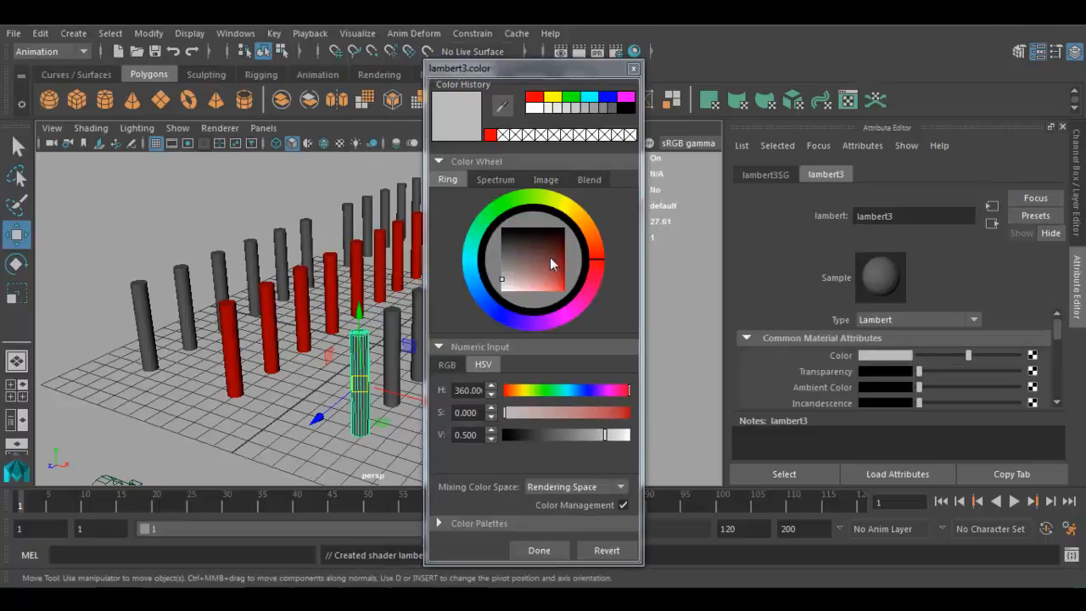
click(578, 215)
drag(558, 289, 577, 304)
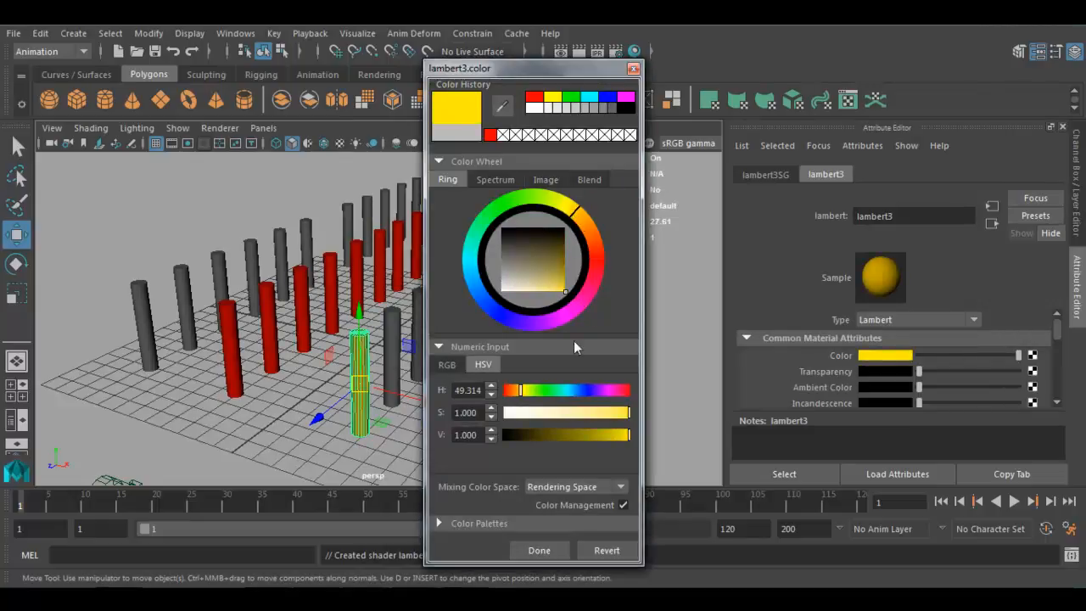
click(540, 550)
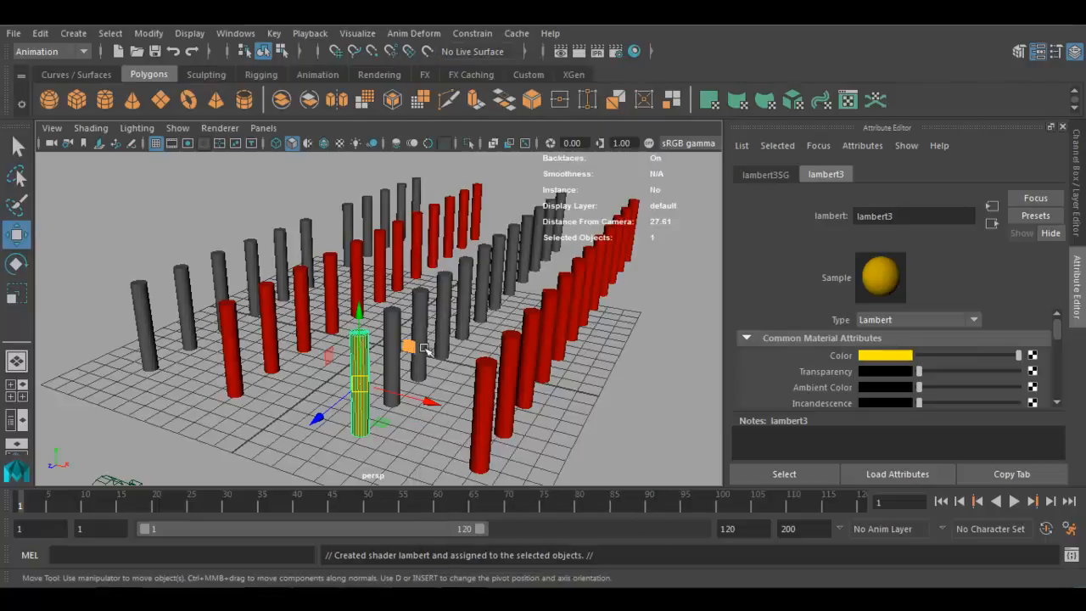
Assign the existing yellow lambert3 material to the second pillar in the gray row between the red rows
alt+drag(415, 351, 454, 330)
right_drag(431, 305, 543, 584)
click(515, 299)
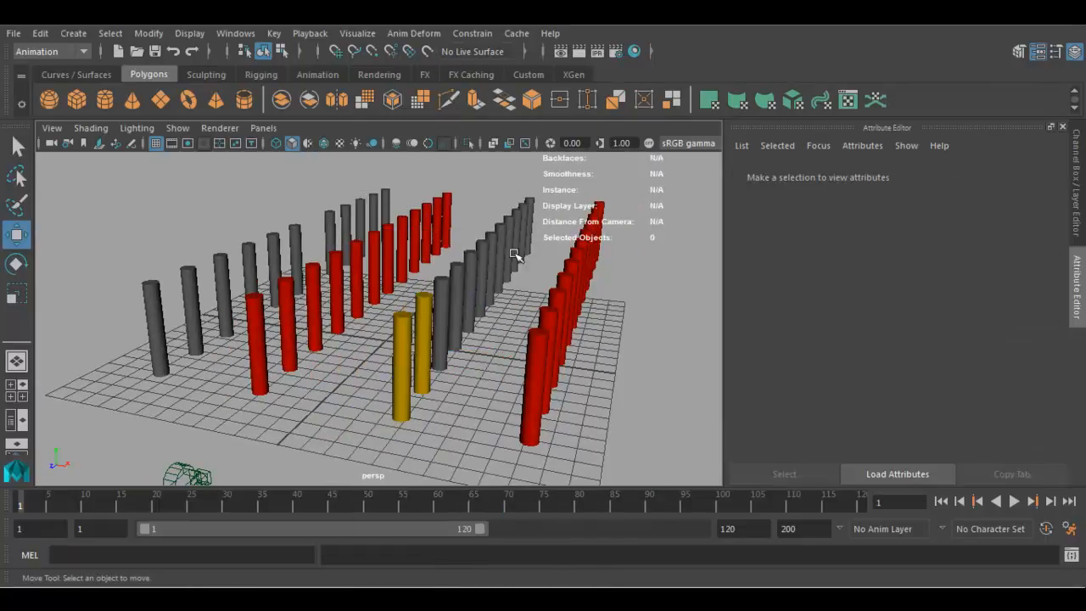
Apply the yellow material to the rest of the middle gray row and to all pillars of the gray outer row
alt+middle_drag(516, 295, 453, 297)
alt+drag(453, 295, 500, 317)
drag(384, 178, 440, 372)
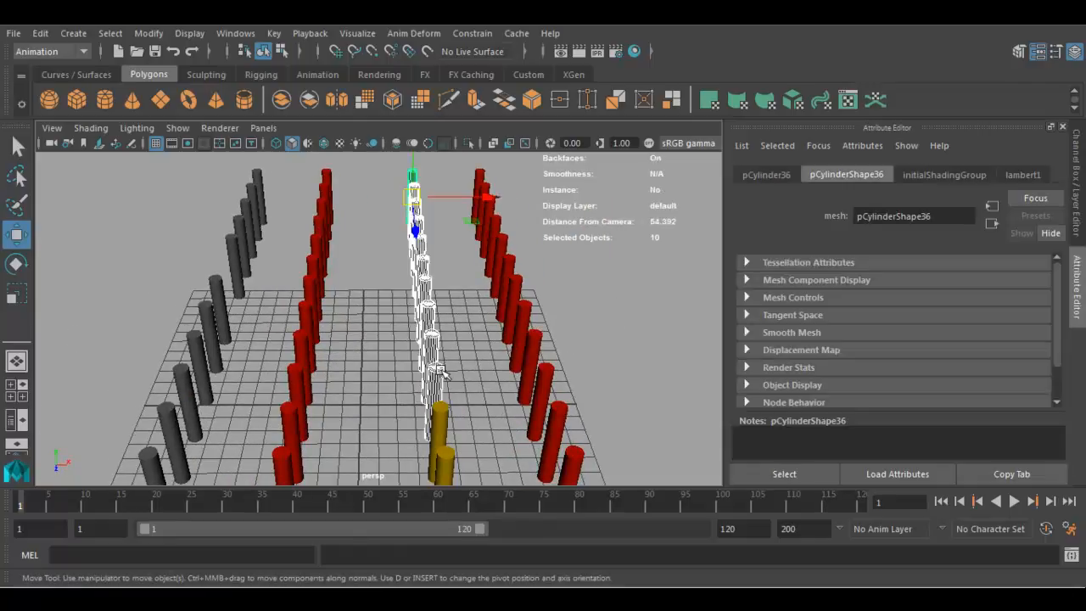
key(g)
drag(204, 170, 258, 462)
key(g)
click(166, 312)
Look through camera1 in a viewport and enlarge that view to fill the whole workspace
alt+drag(257, 293, 294, 303)
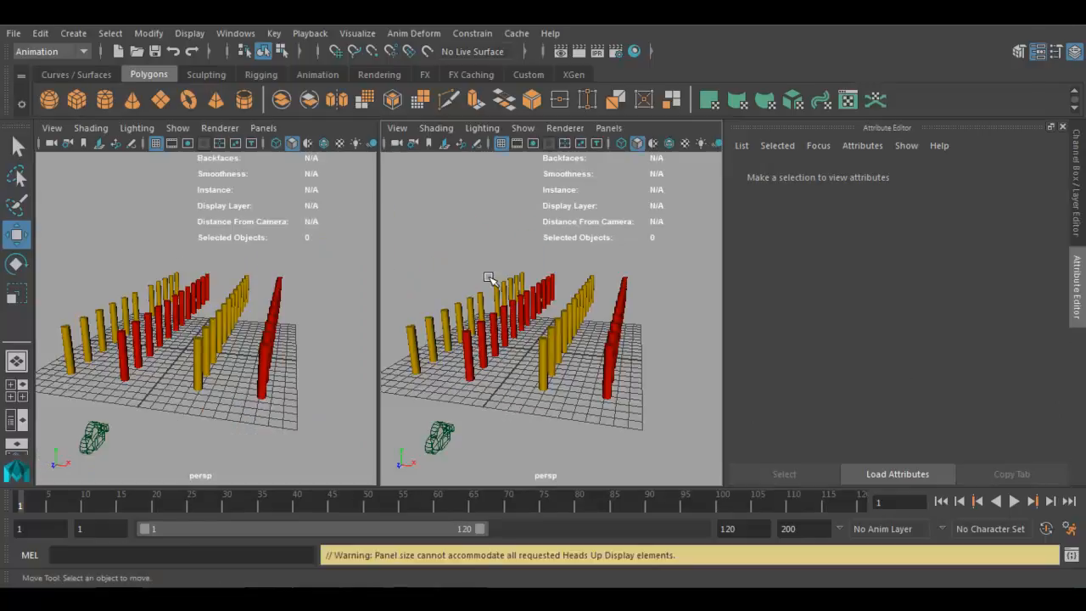
click(263, 129)
mouse_move(297, 151)
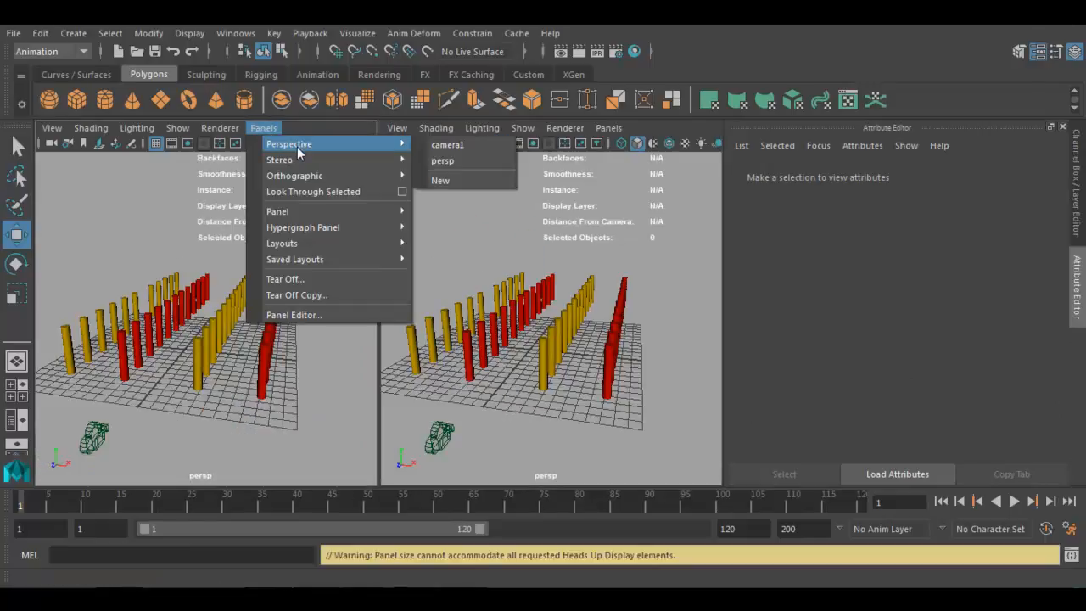
click(447, 144)
key(space)
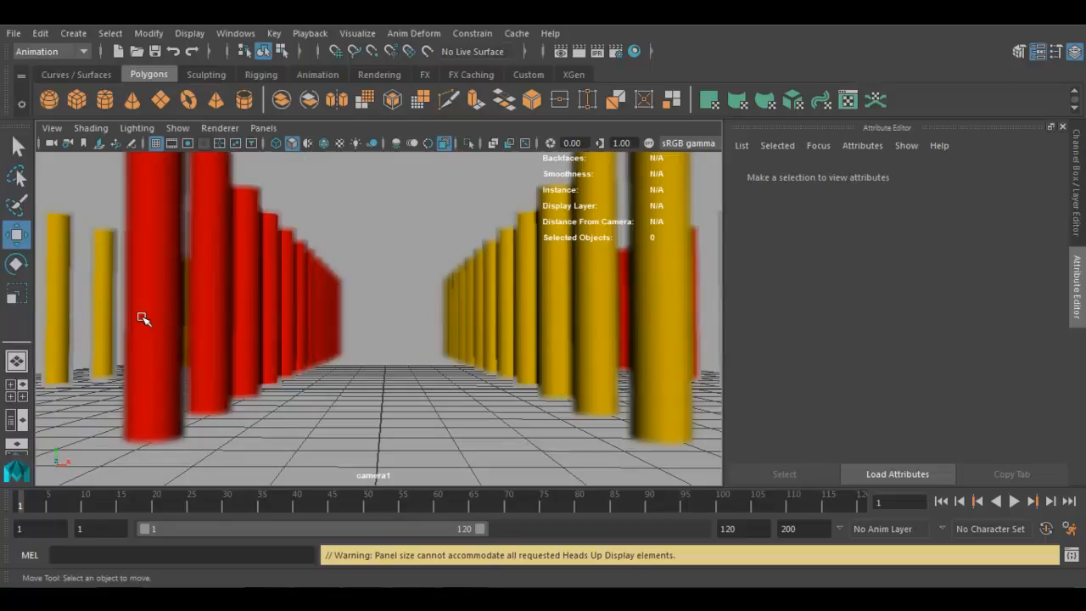
Select a farther red pillar and the front red and yellow pillars in turn to compare their distances from the camera
drag(275, 296, 312, 380)
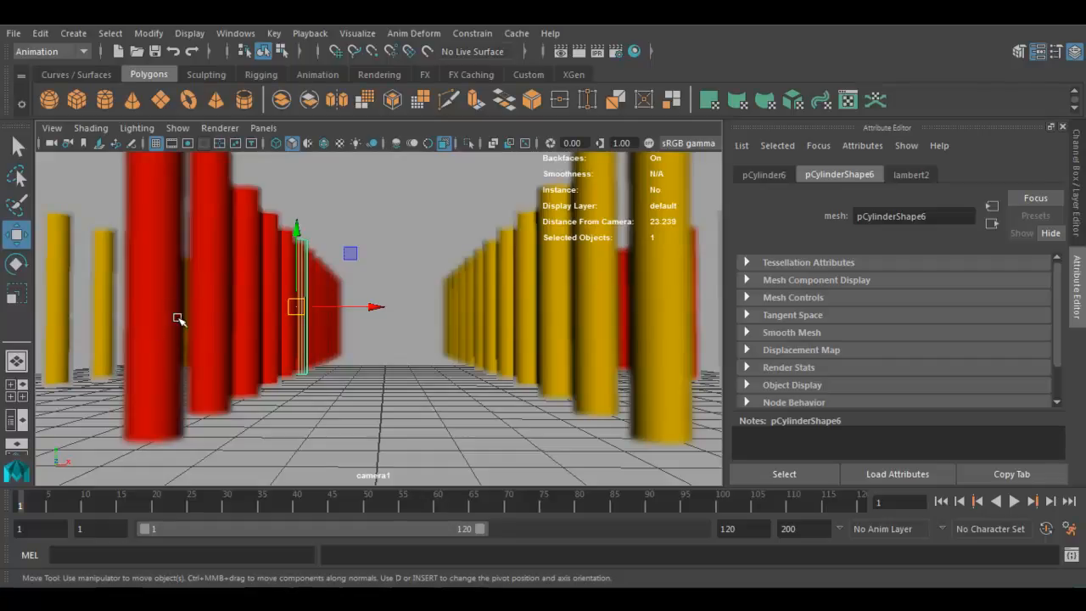
click(154, 302)
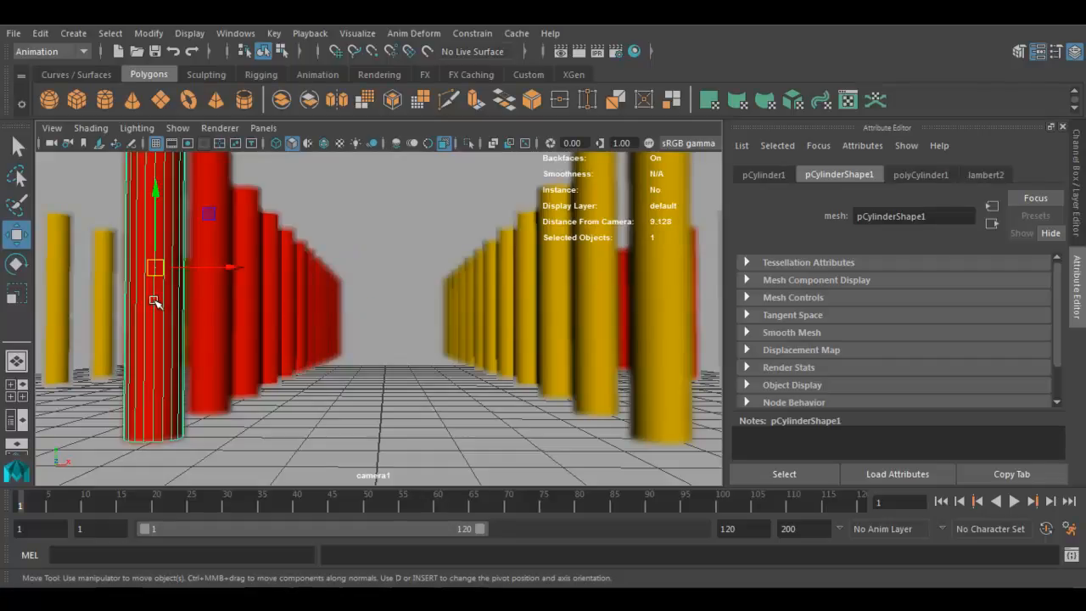
click(671, 336)
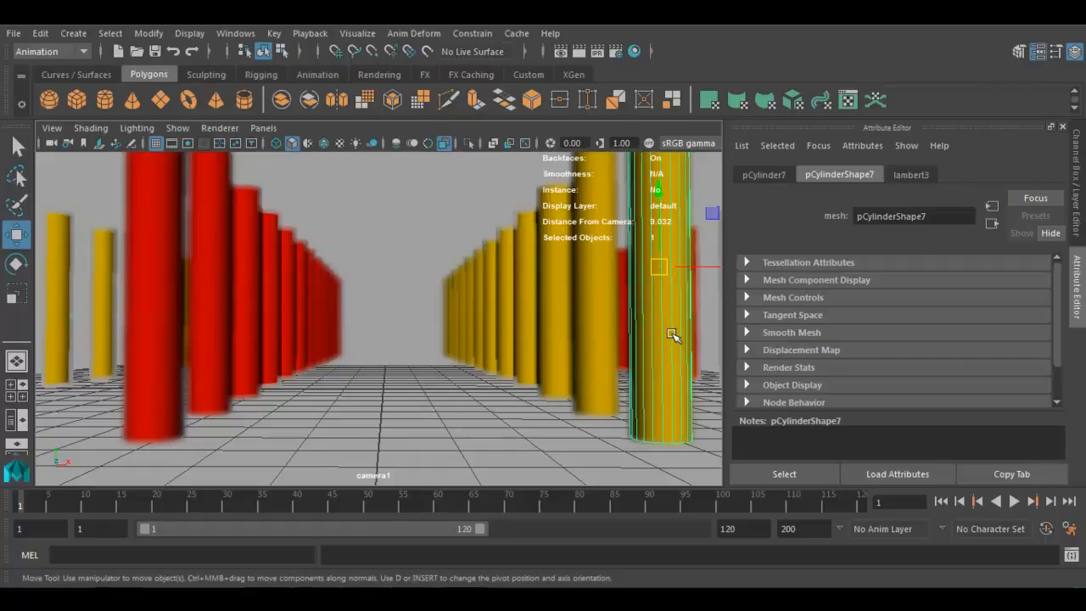
click(174, 328)
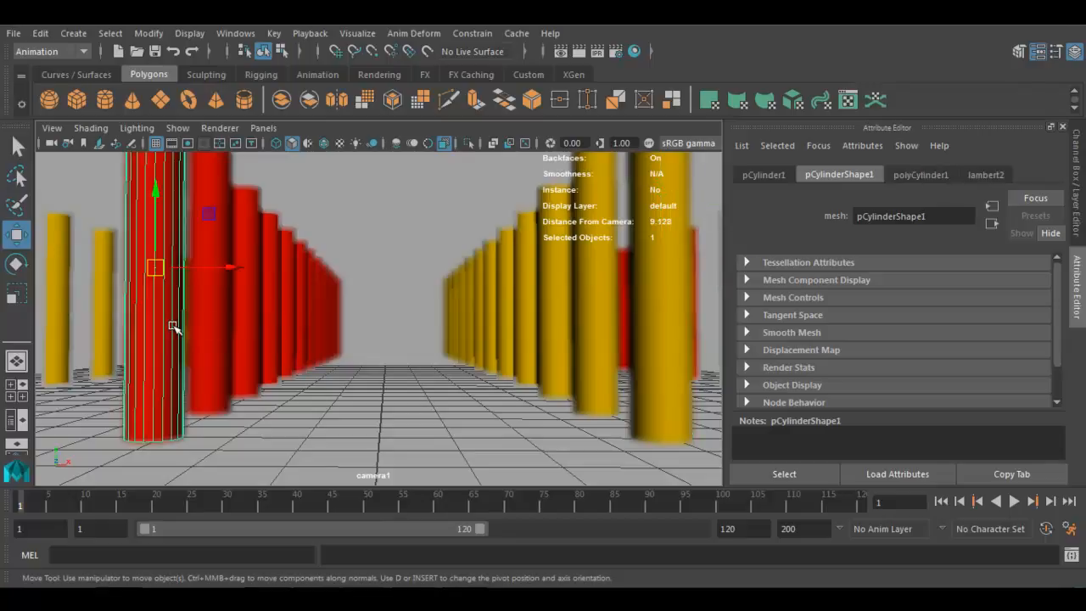
click(647, 329)
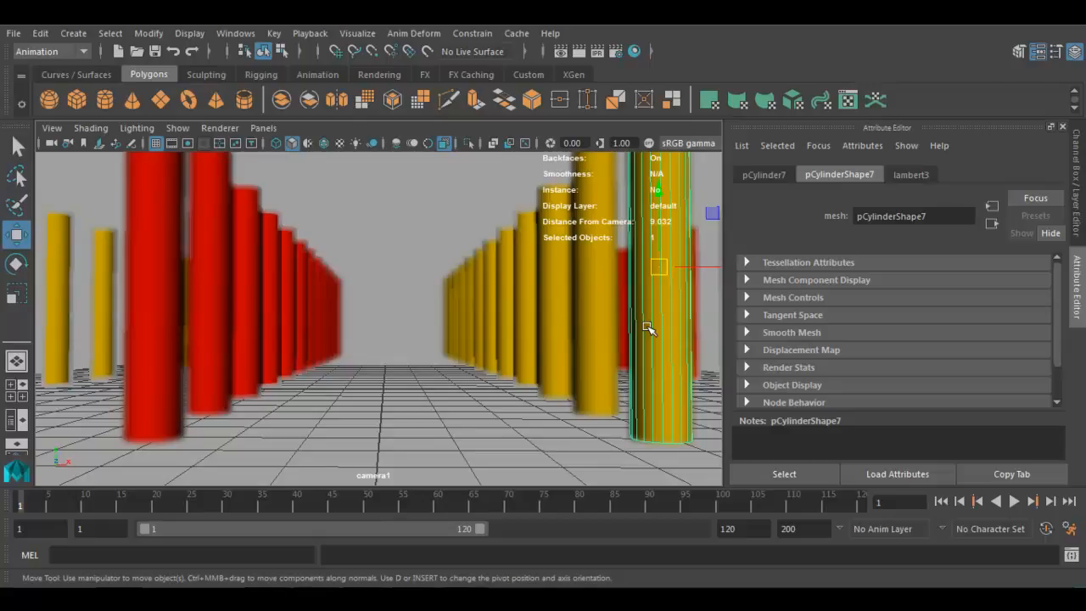
click(140, 327)
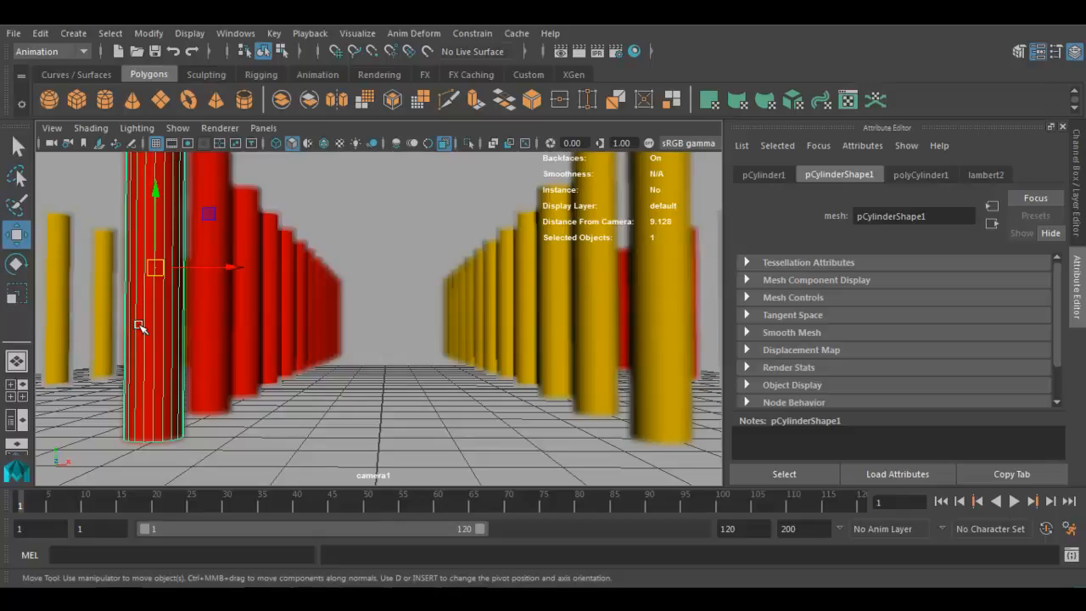
Deselect the front red pillar, select camera1 and set its depth of field focus distance to 9.2
click(354, 408)
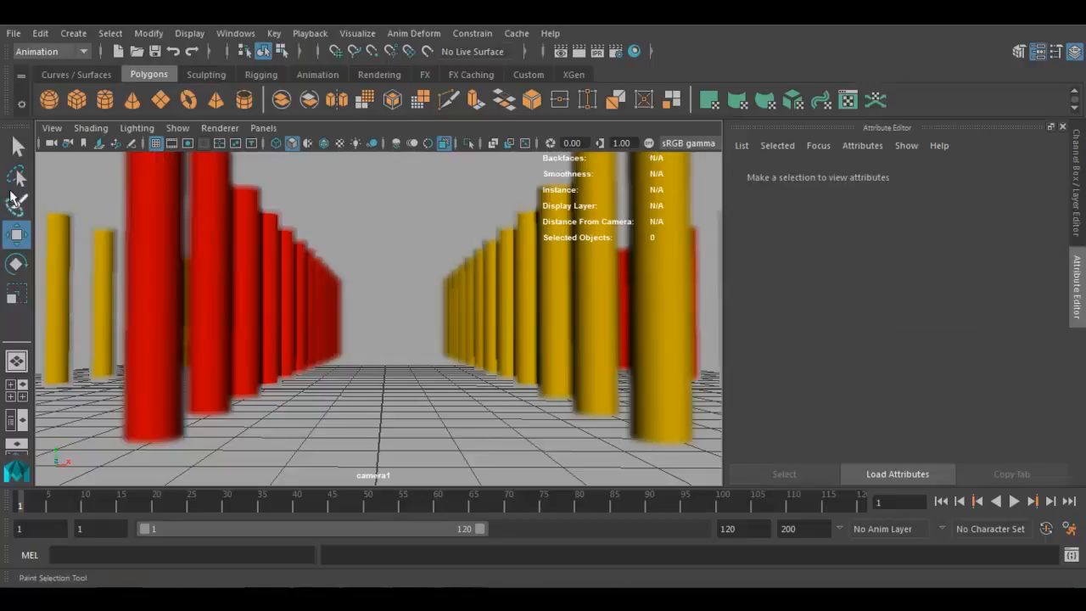
click(51, 128)
click(86, 156)
click(51, 128)
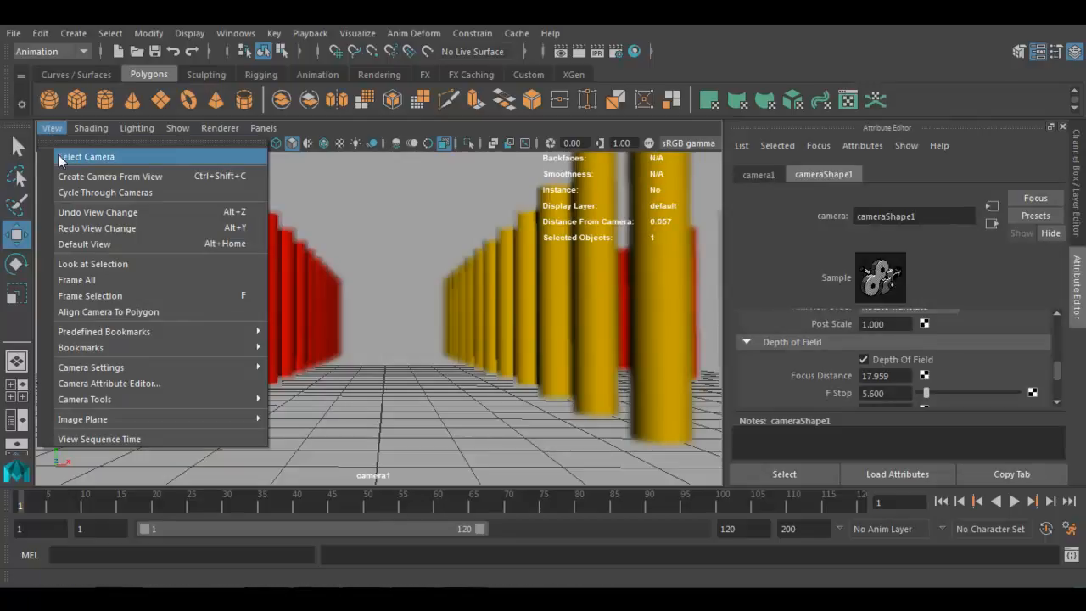
click(68, 156)
double_click(907, 374)
text(9.2)
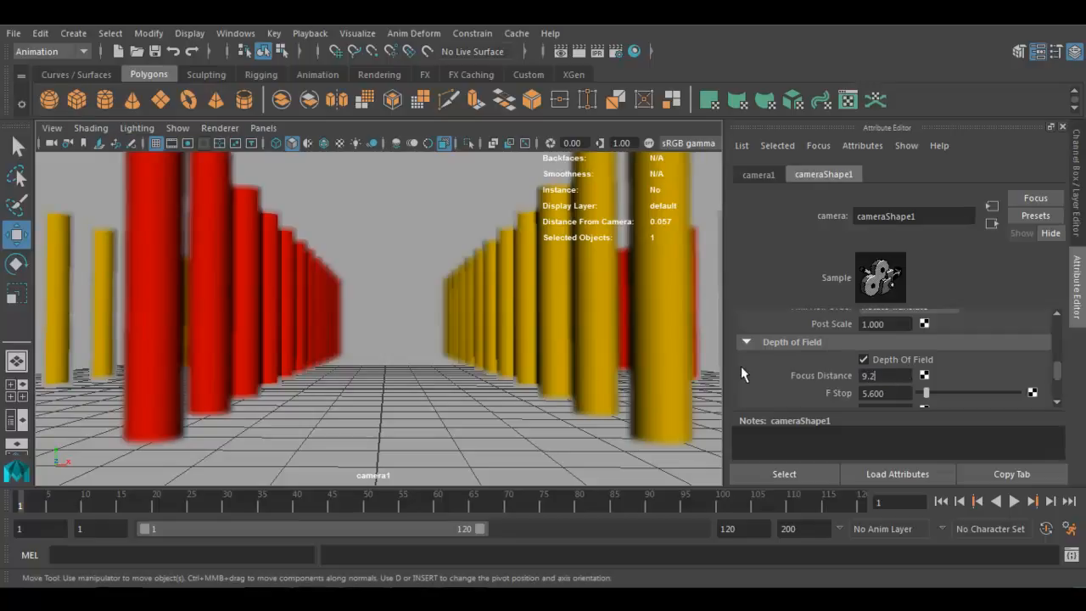
key(Return)
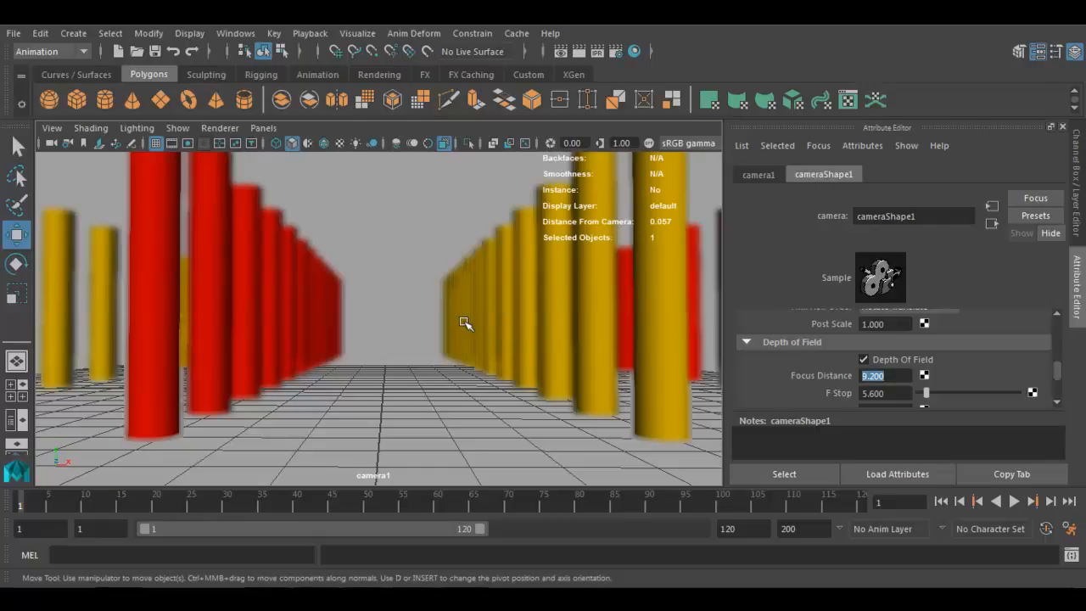
Shift a far pillar in the inner red row slightly along X and reselect it to check its distance from the camera
click(314, 328)
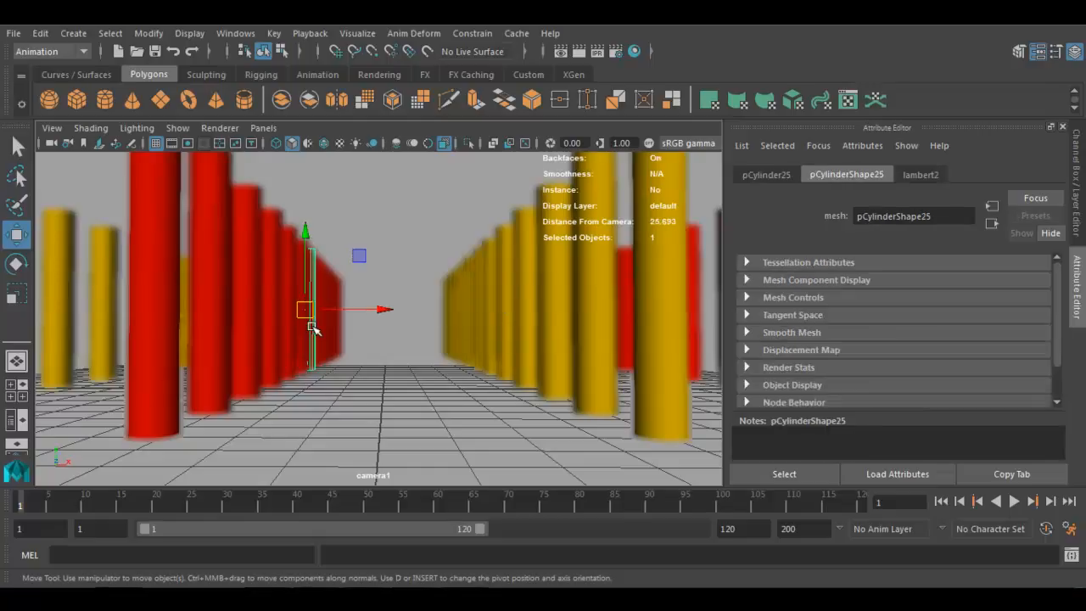
drag(378, 308, 385, 307)
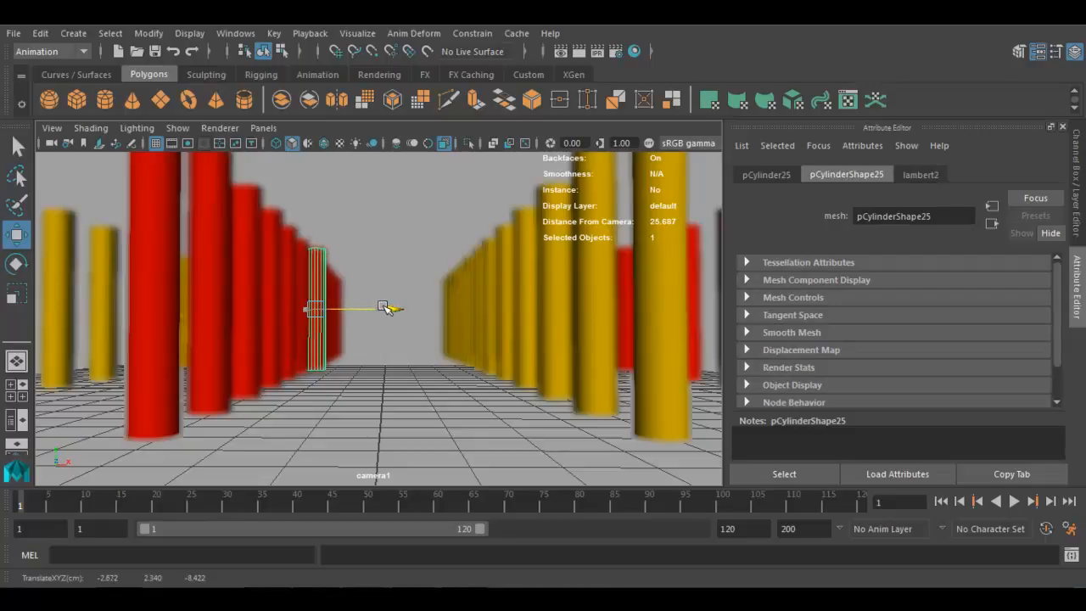
click(353, 350)
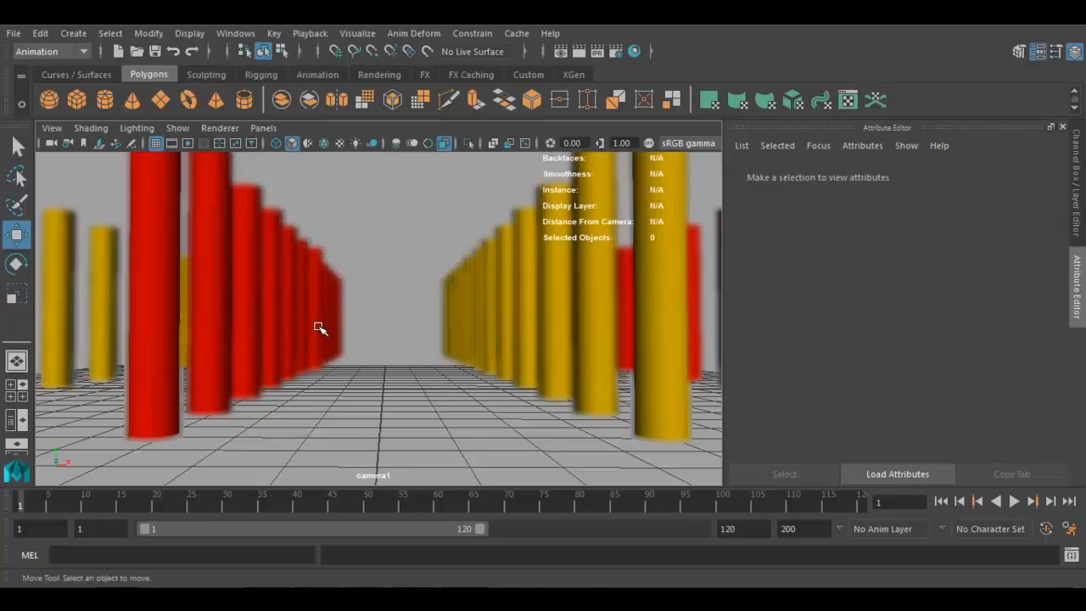
click(319, 327)
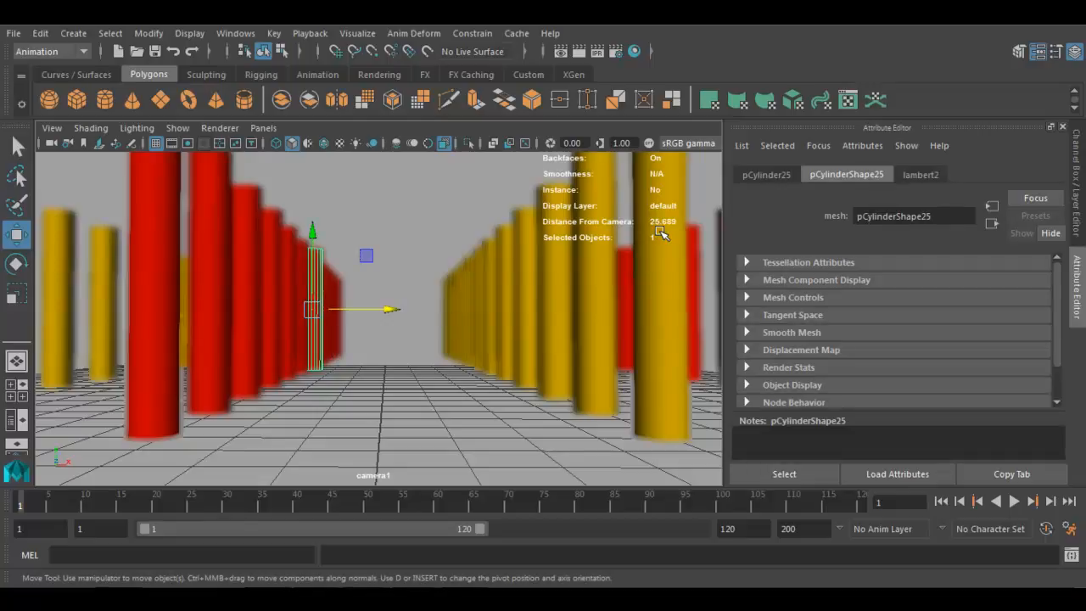
Select camera1 again and set its depth of field focus distance to 26.5
click(51, 128)
click(65, 157)
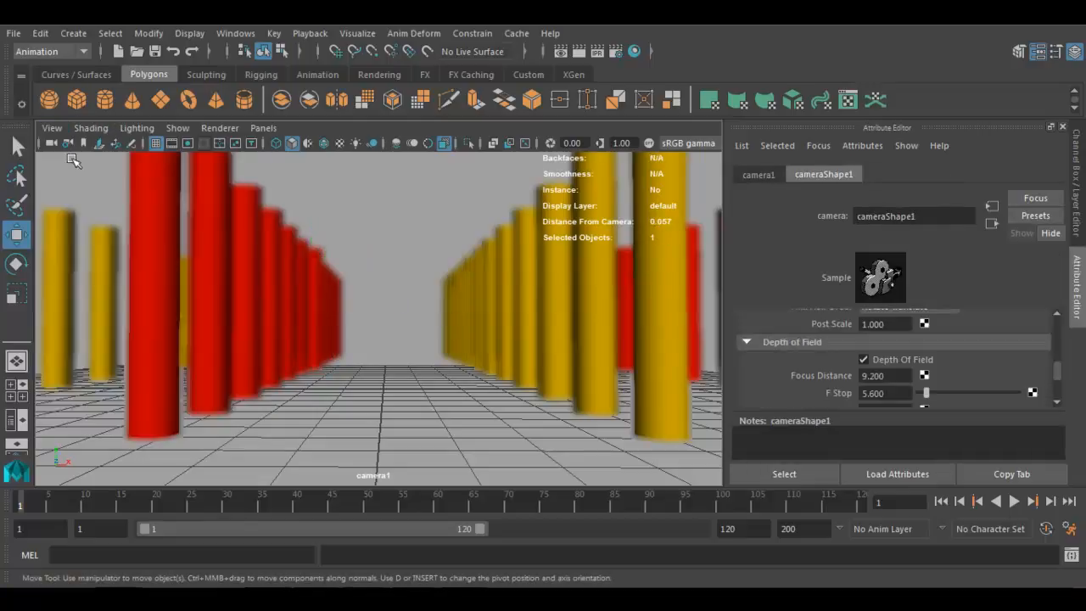
drag(887, 375, 734, 373)
text(26.5)
key(Return)
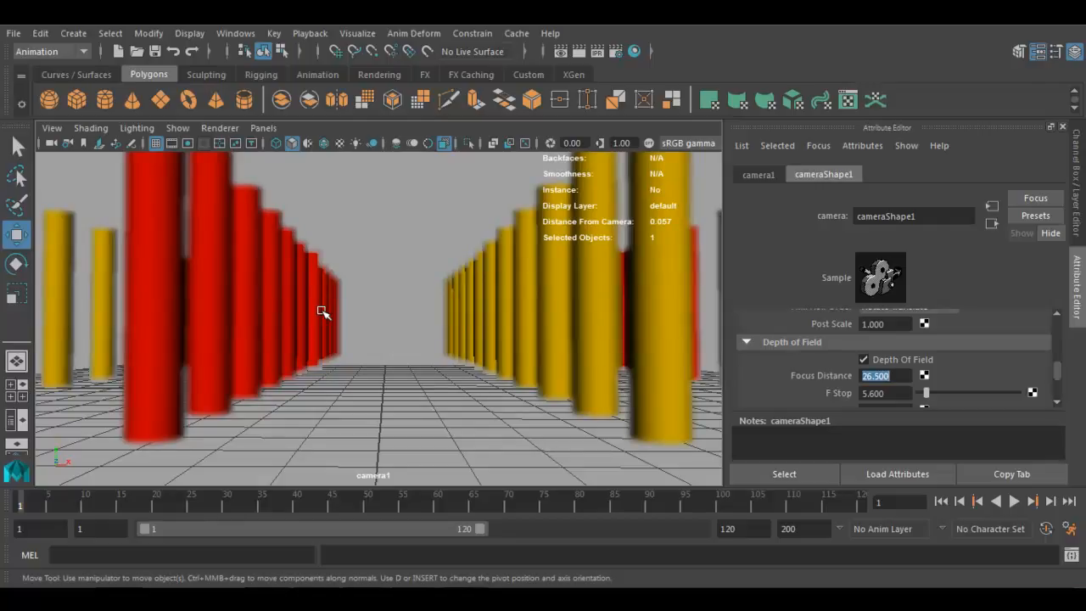
Turn off Depth of Field for camera1 and hide the Object Details heads-up display
click(891, 365)
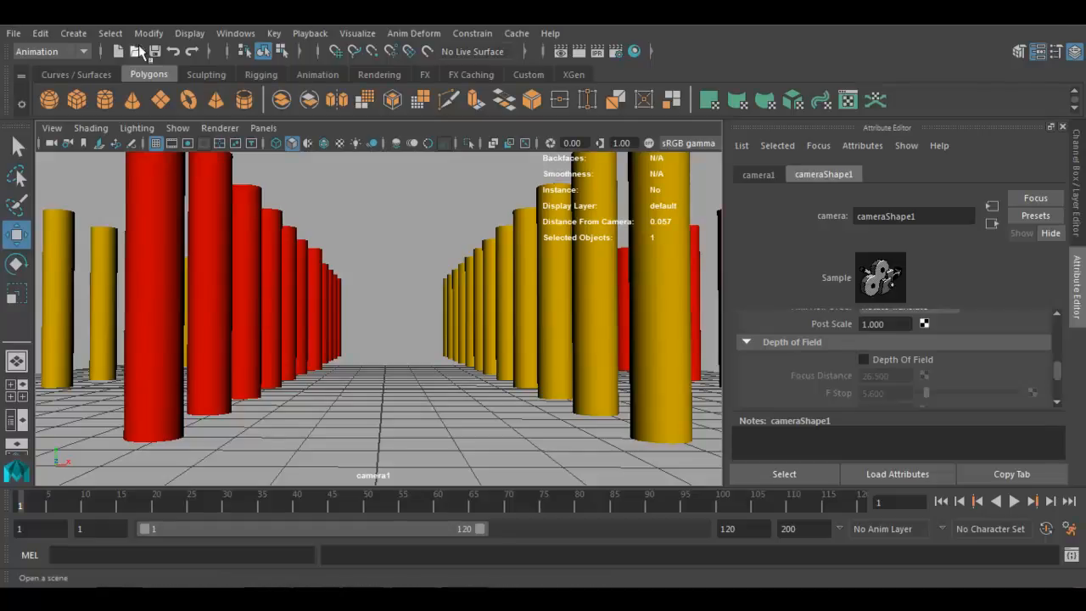
click(189, 33)
mouse_move(216, 133)
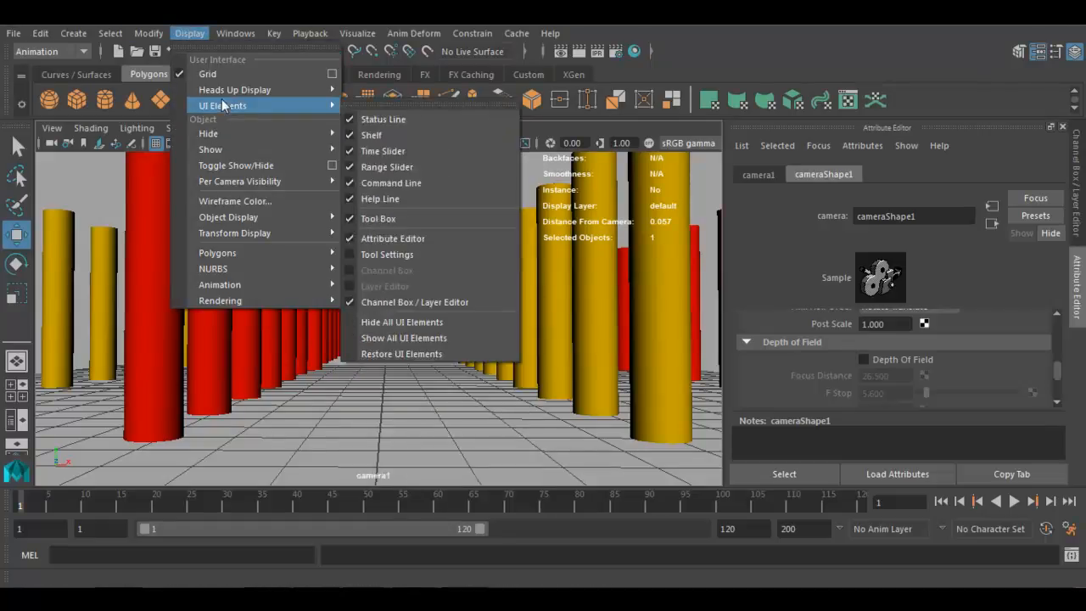
mouse_move(278, 91)
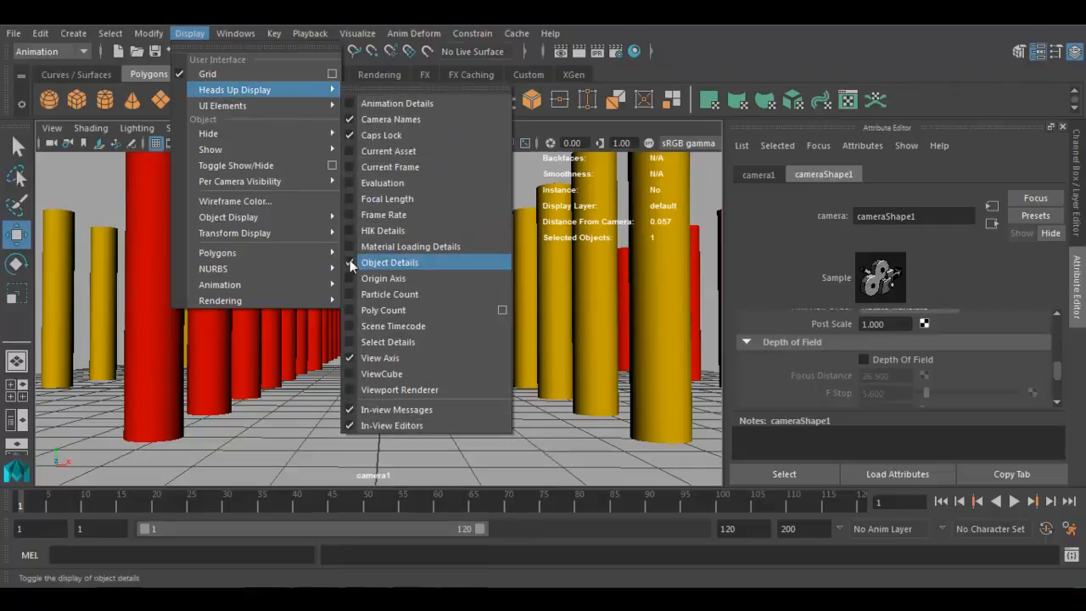
click(349, 262)
Expand camera1's Environment settings, render the current frame, and arrange the render window beside the camera attributes
scroll(864, 360, down, 5)
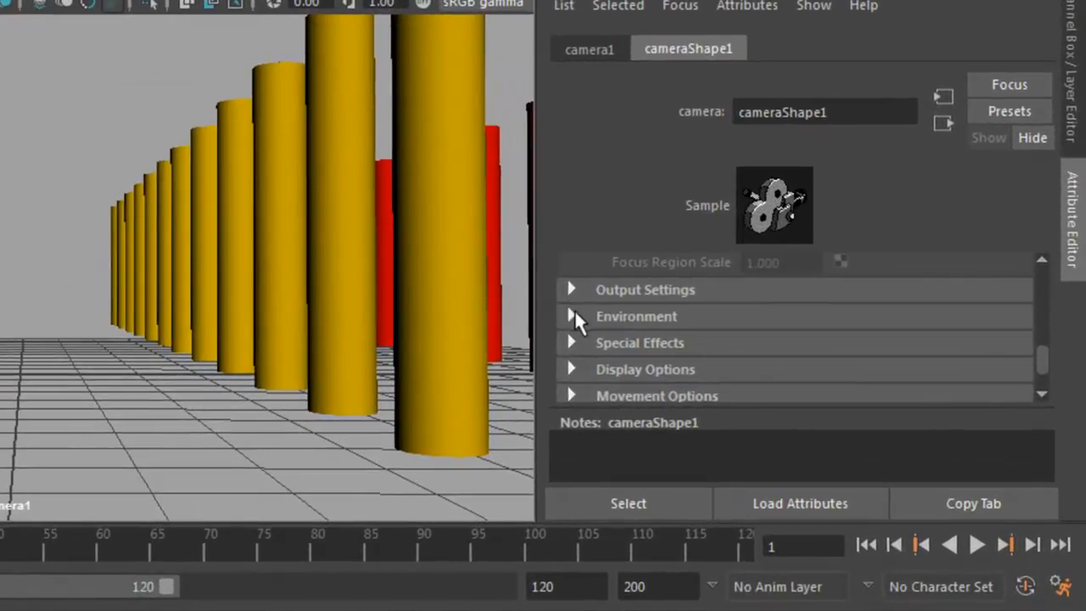
click(702, 340)
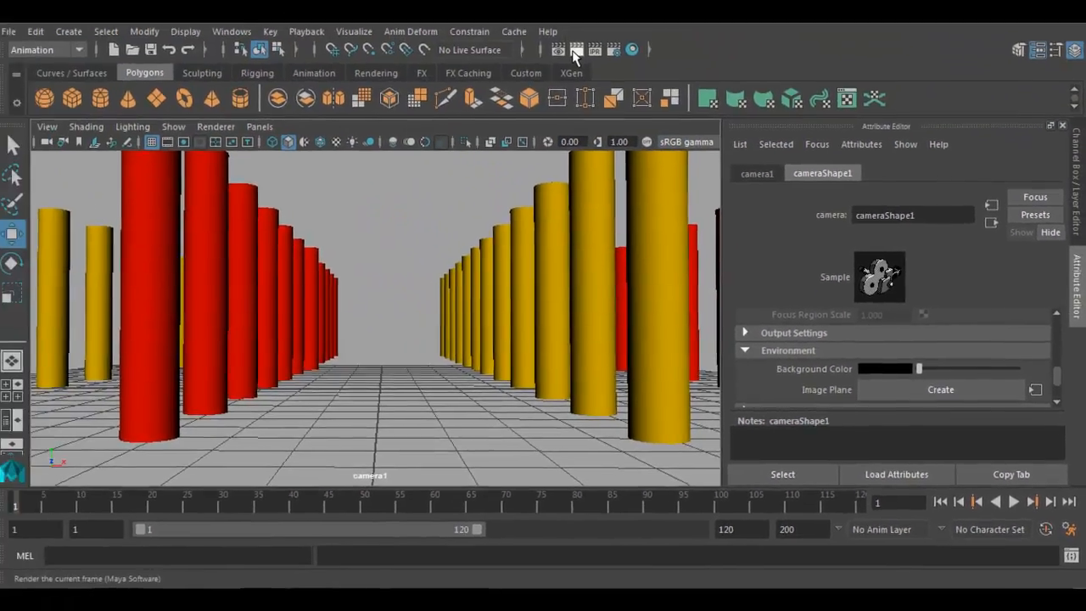
click(577, 49)
drag(820, 157, 209, 95)
drag(826, 119, 610, 157)
drag(486, 98, 510, 52)
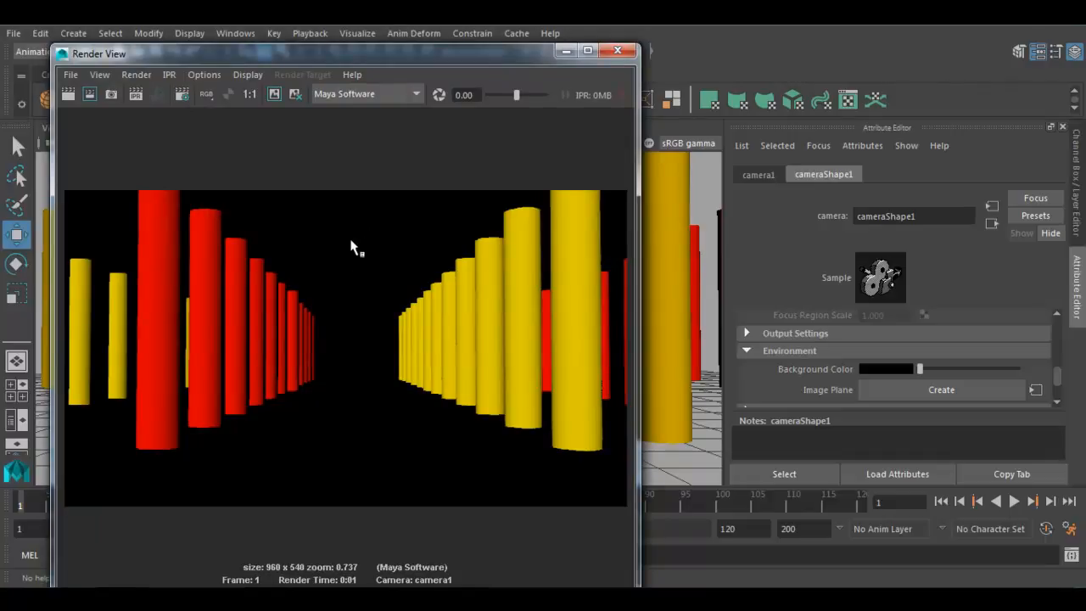
Set camera1's background color to a bright light blue with saturation 0.873 and value 1.000, and render the frame again
click(875, 370)
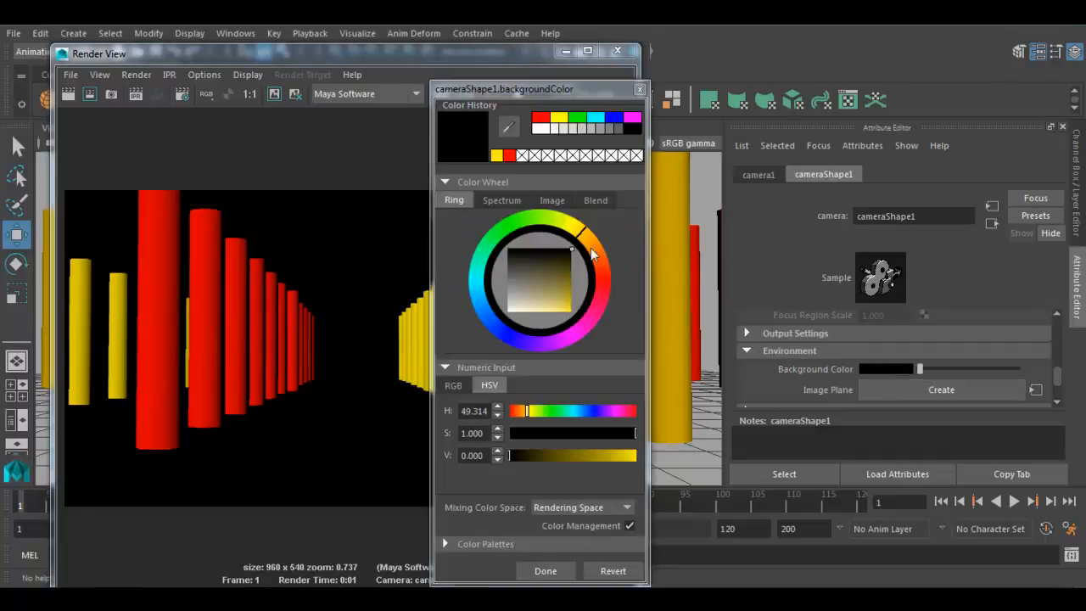
mouse_move(596, 259)
mouse_down()
mouse_move(484, 226)
mouse_move(480, 299)
mouse_up()
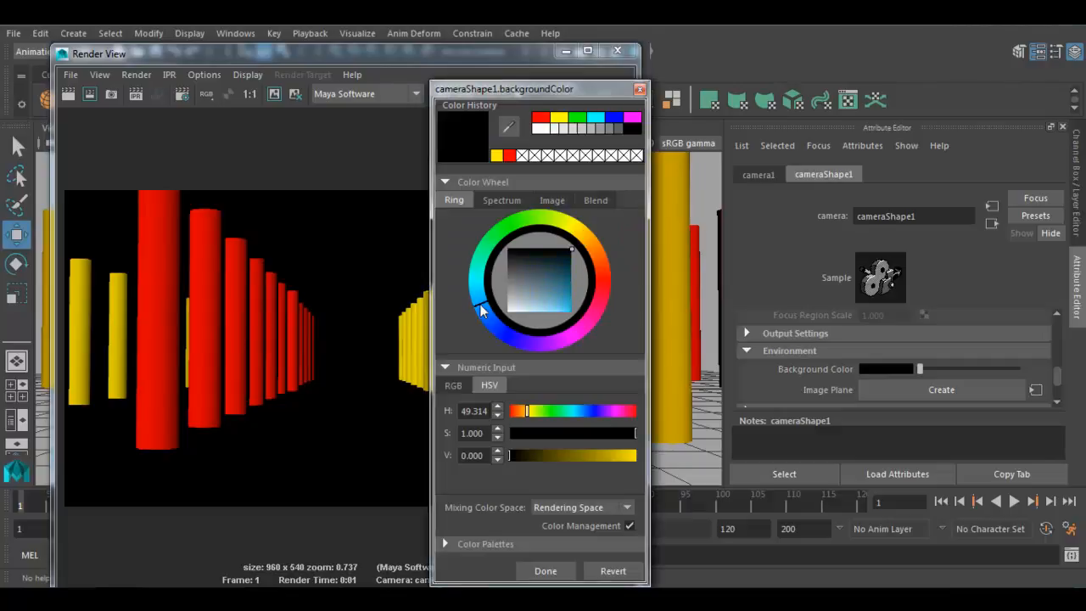
mouse_move(557, 306)
mouse_down()
mouse_move(547, 310)
mouse_move(562, 321)
mouse_up()
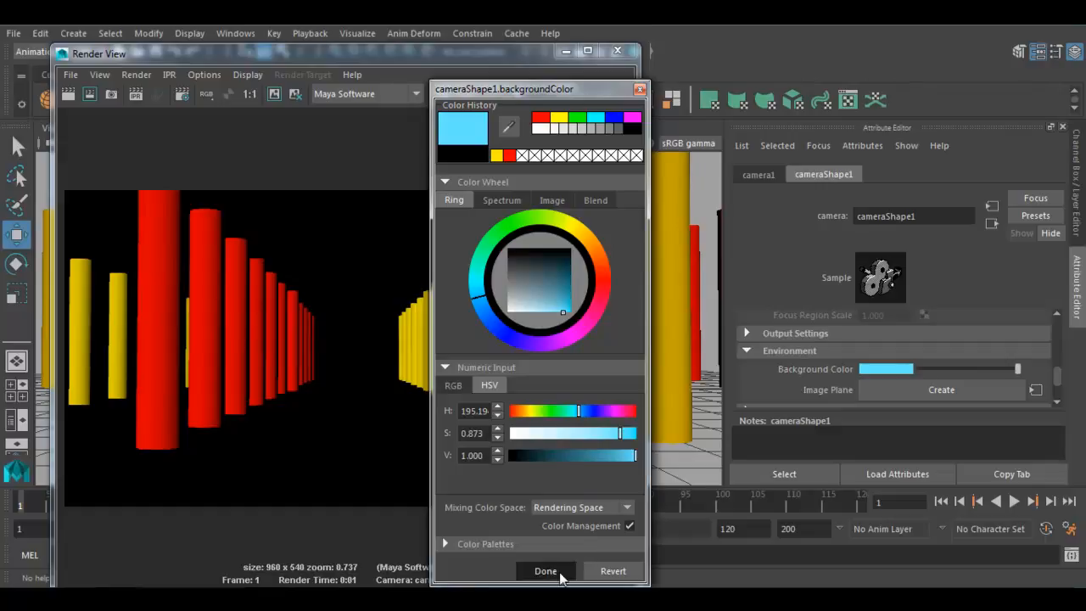
click(546, 571)
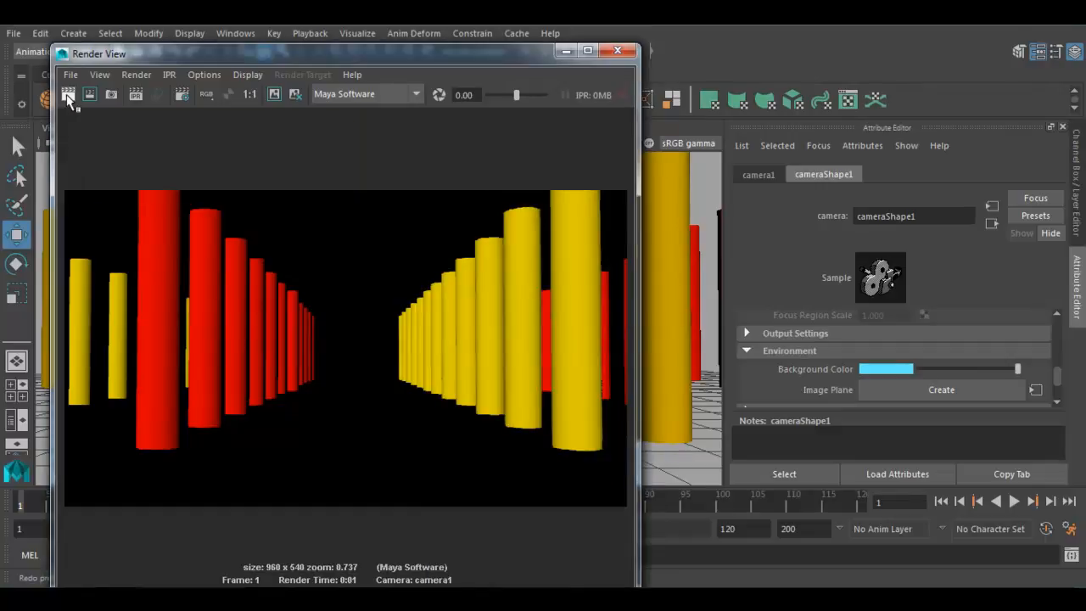
click(67, 95)
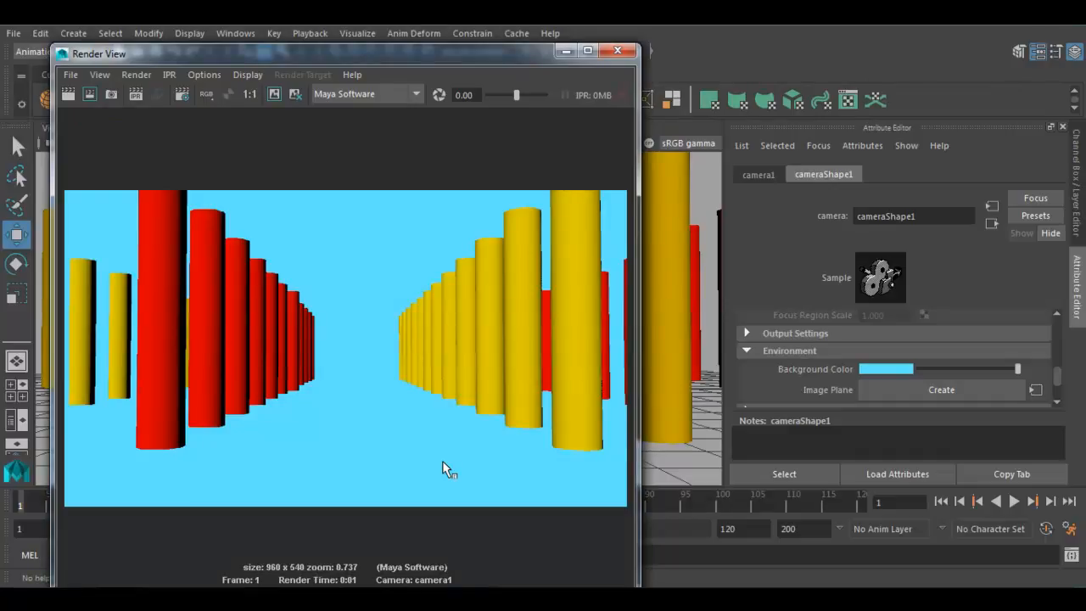
Close the render window, darken camera1's background color back to black and collapse the Environment settings
click(618, 50)
drag(1017, 369, 855, 364)
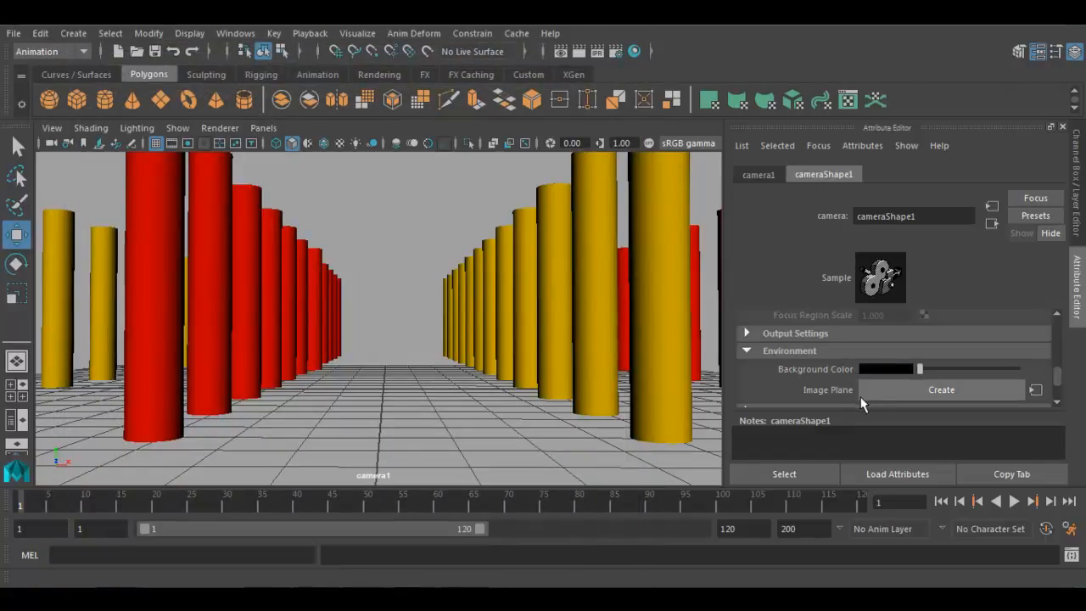
click(778, 351)
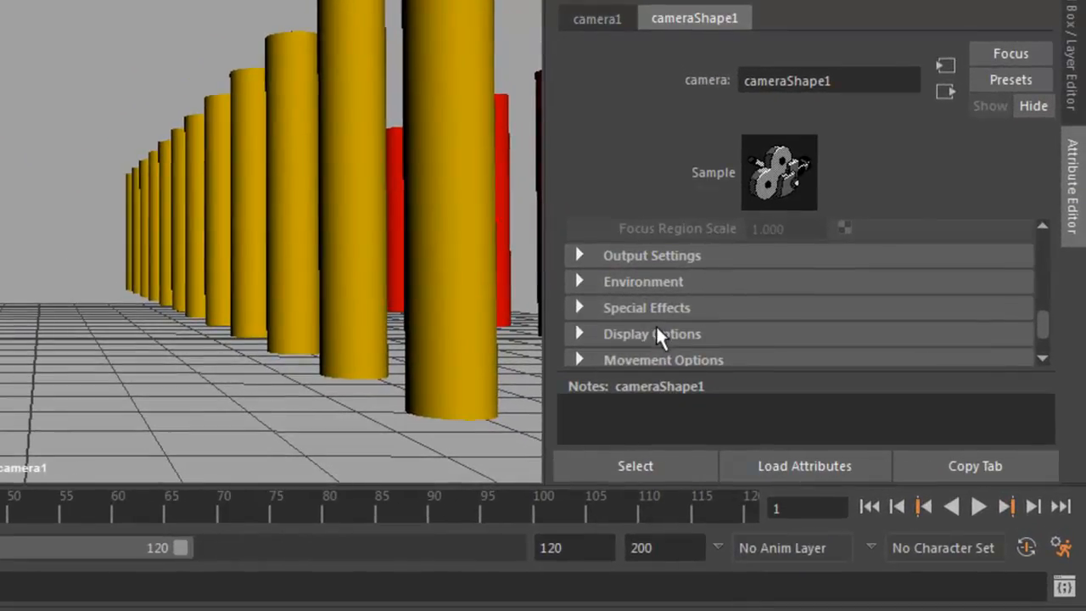
Expand camera1's Display Options, show the film gate in its enlarged view and replace it with the resolution gate
click(653, 333)
scroll(656, 332, down, 1)
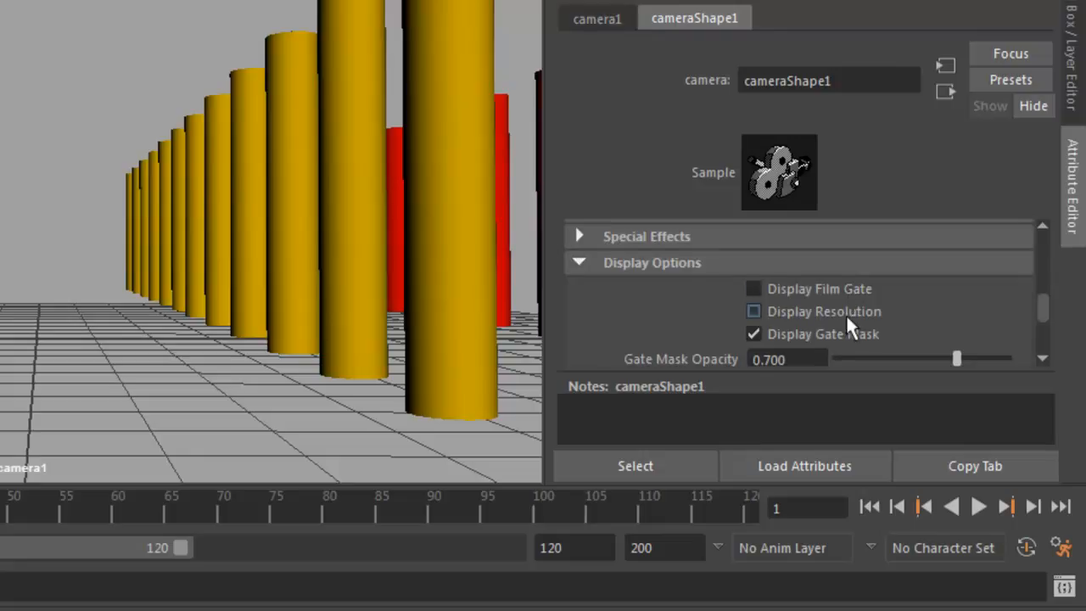
scroll(846, 314, down, 1)
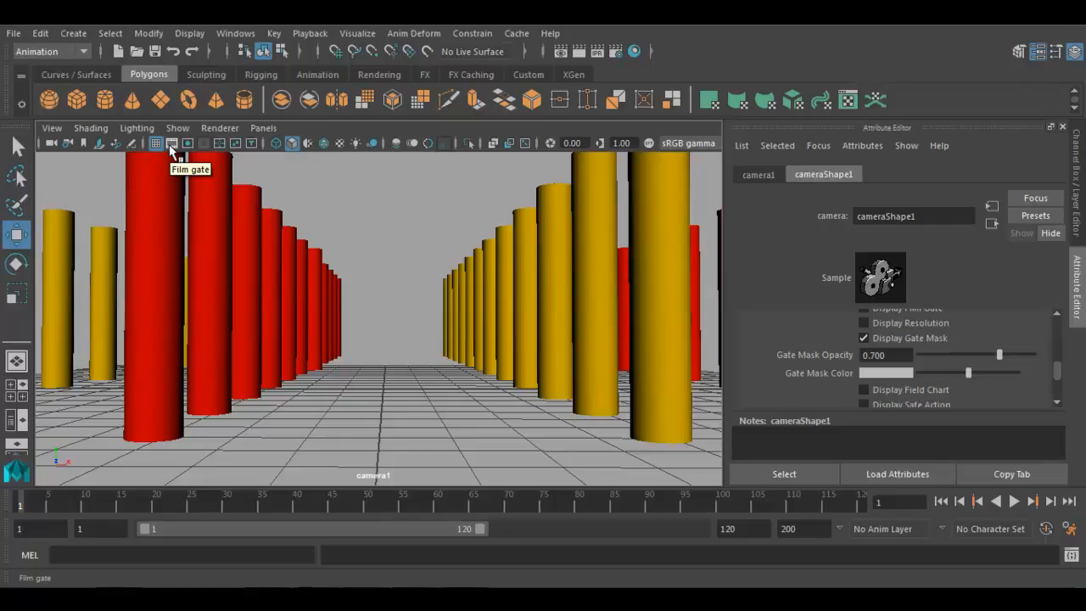
click(172, 144)
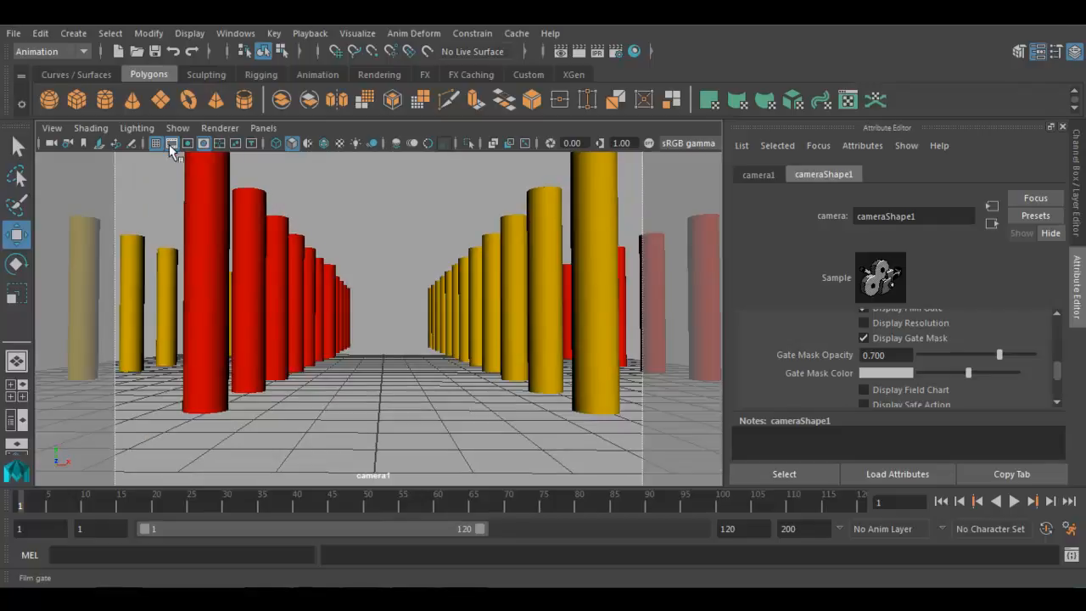
key(ctrl+space)
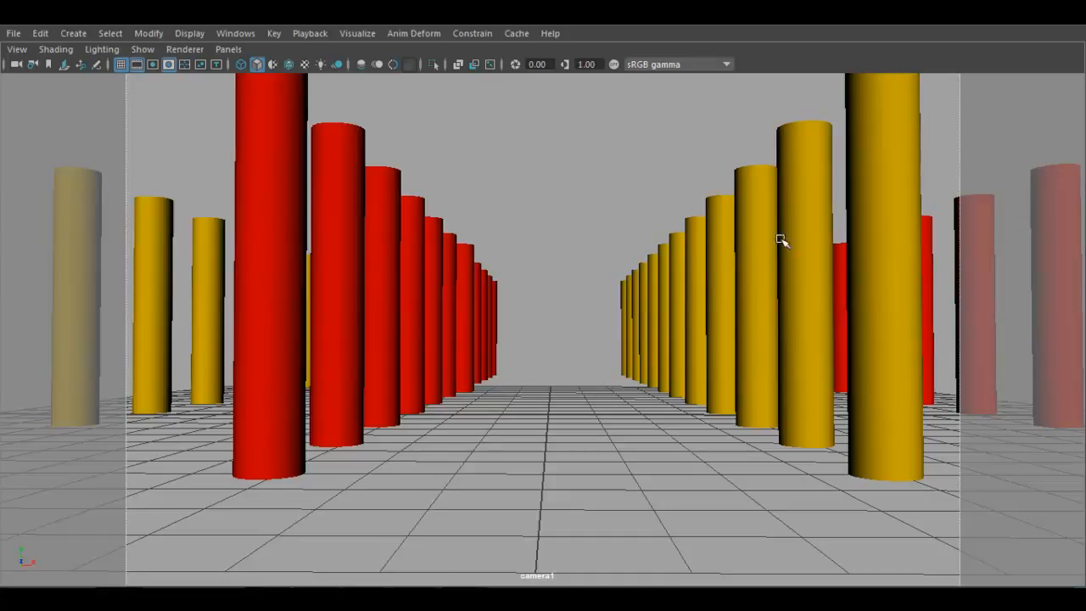
click(152, 64)
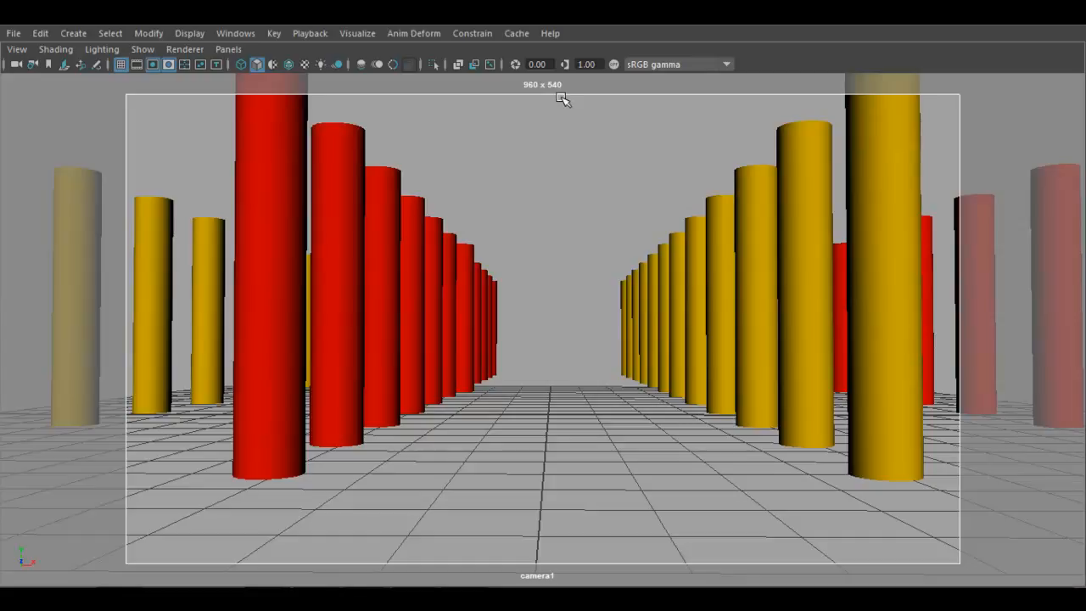
key(ctrl+space)
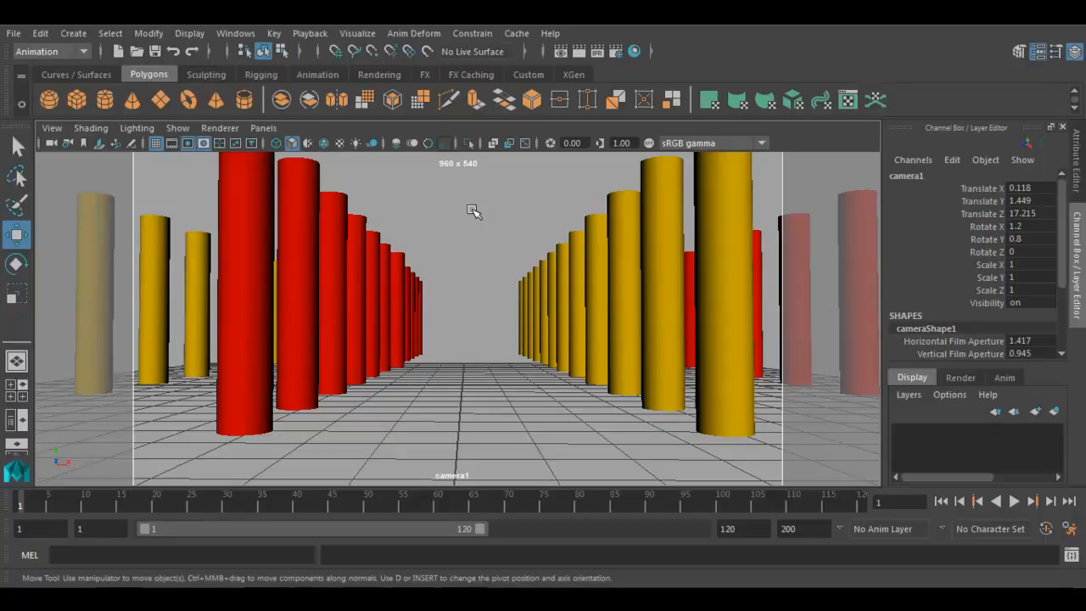
Set the render image size preset to HD 720 in the render settings and close them
click(615, 53)
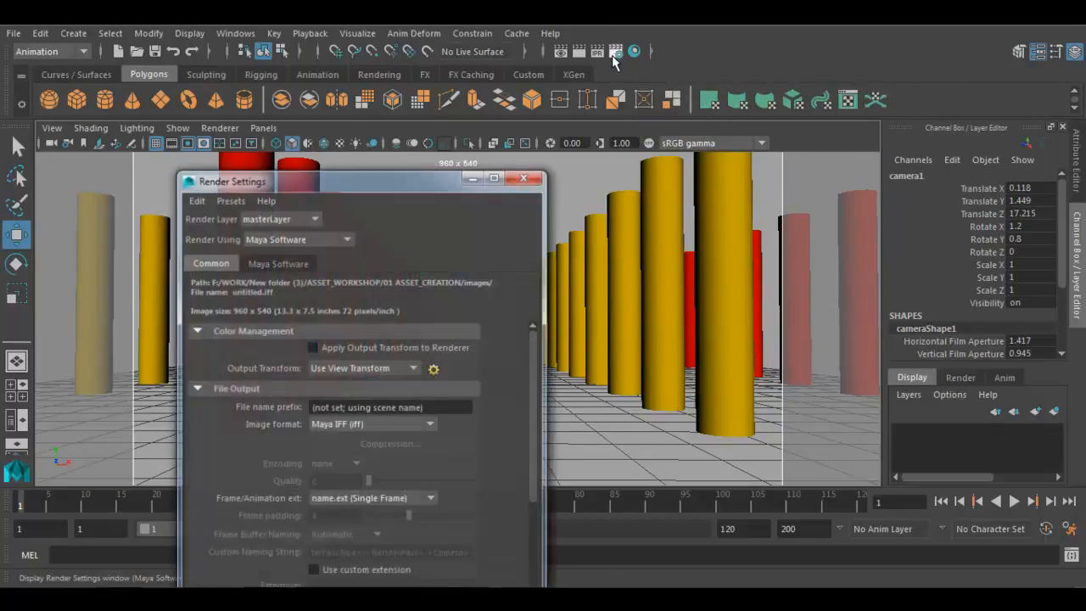
drag(401, 184, 818, 71)
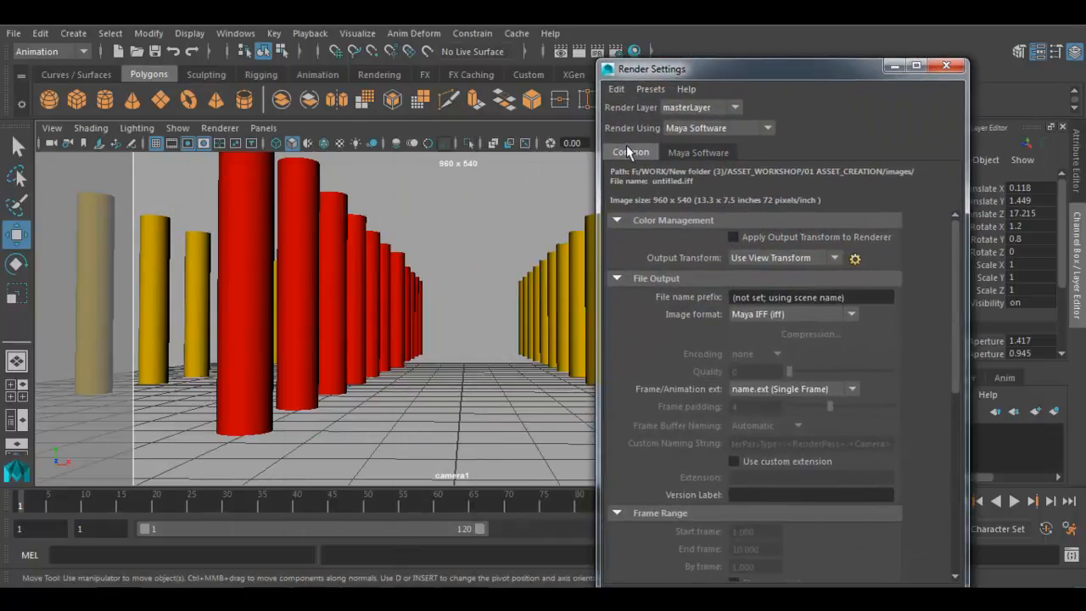
scroll(727, 268, down, 8)
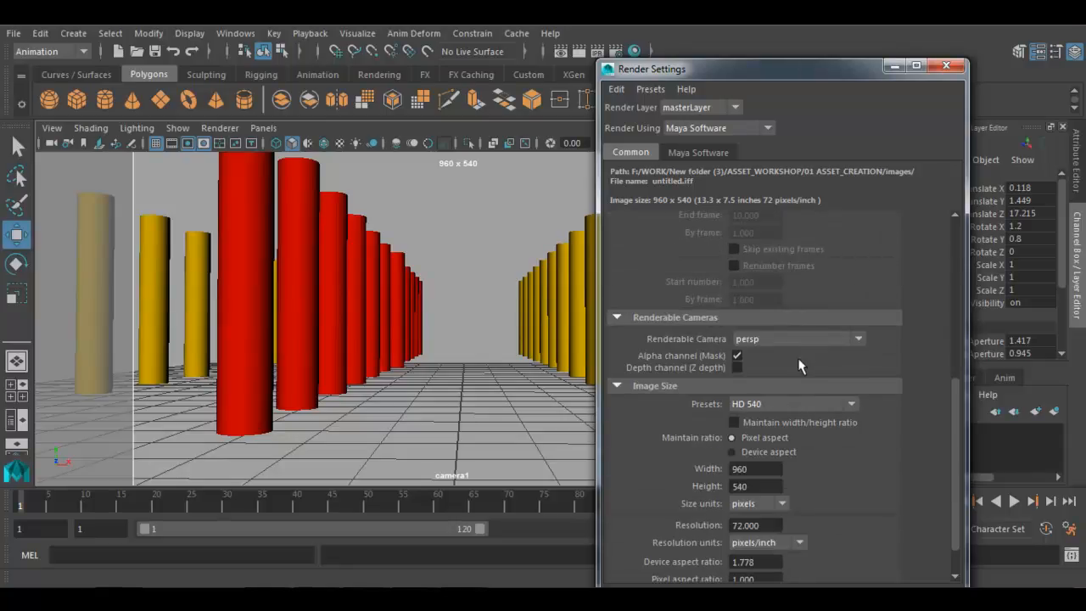
scroll(801, 351, down, 1)
double_click(767, 425)
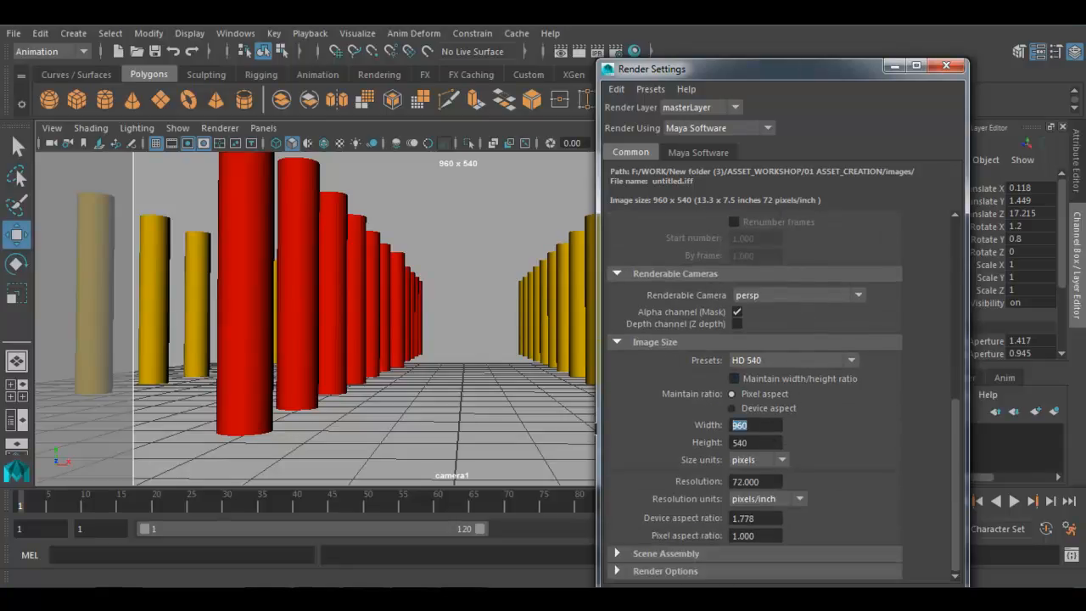
click(803, 360)
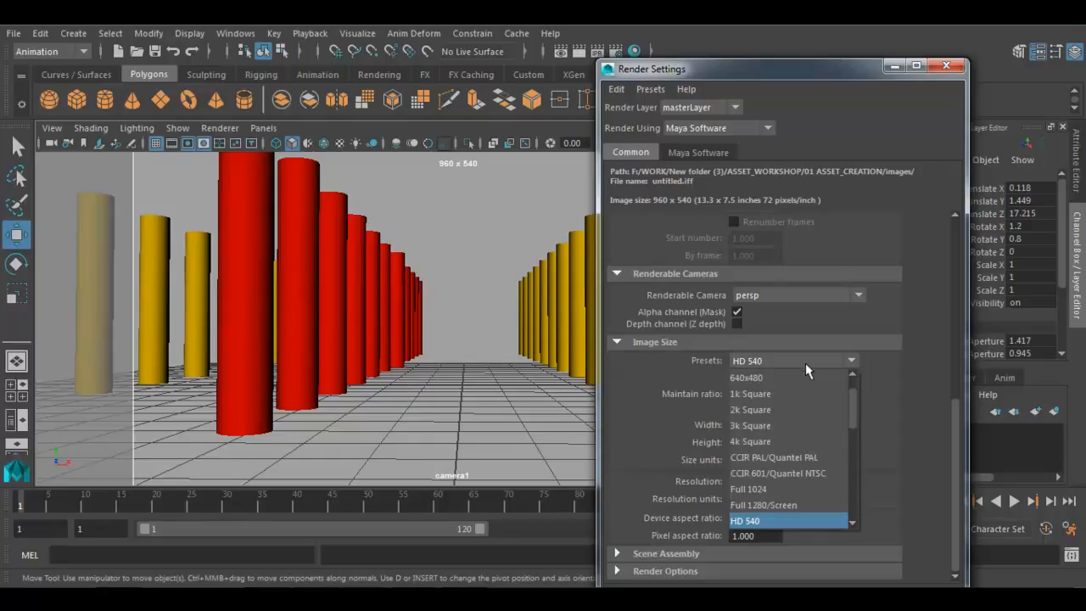
scroll(786, 488, down, 1)
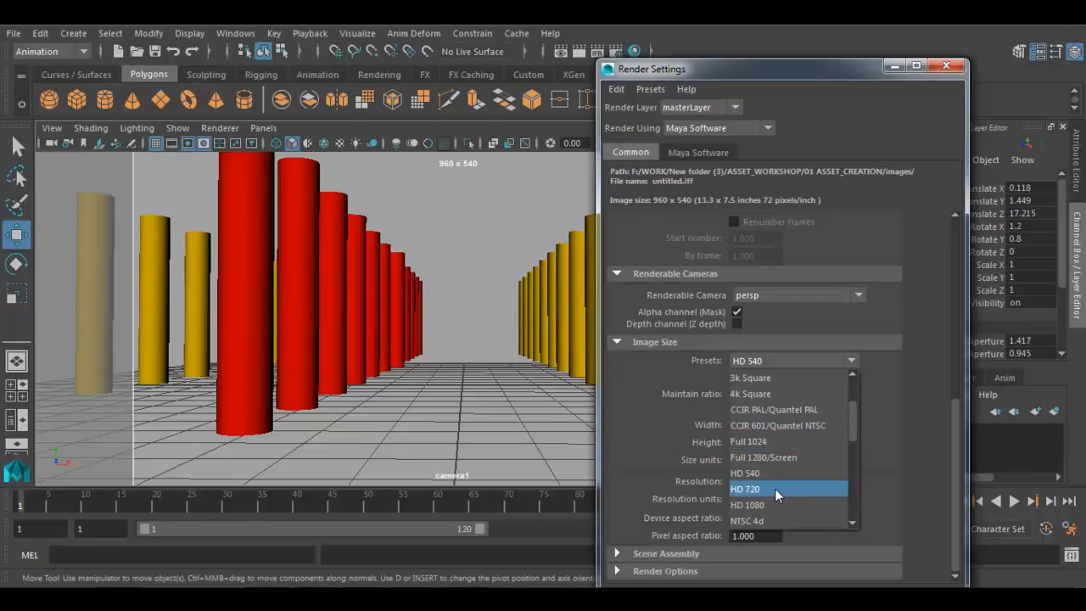
click(775, 488)
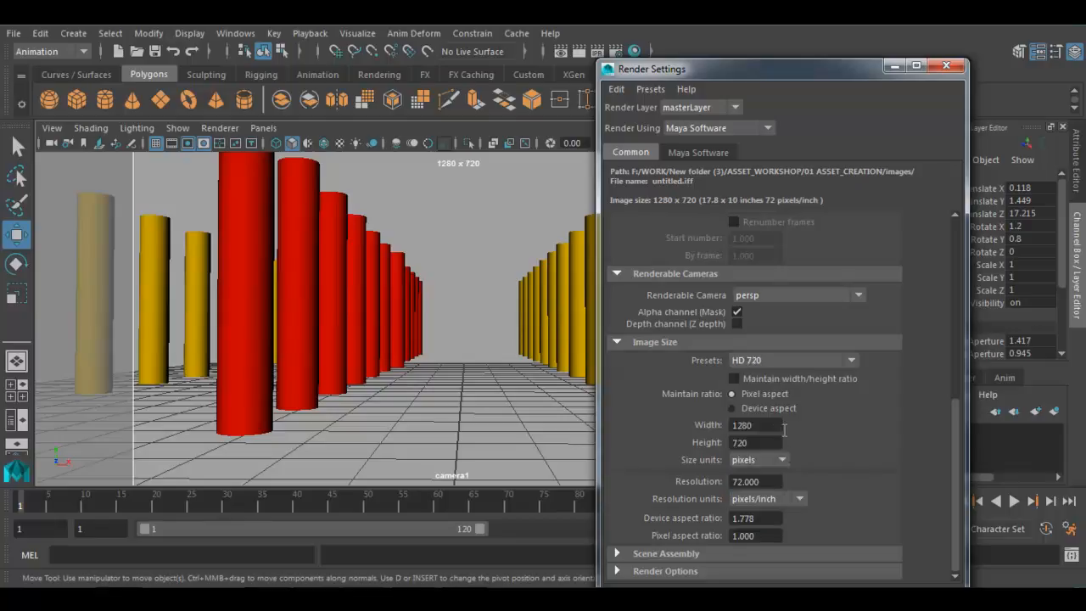
click(768, 443)
click(948, 67)
Enlarge the camera1 view and toggle the gate mask off and back on twice
key(ctrl+space)
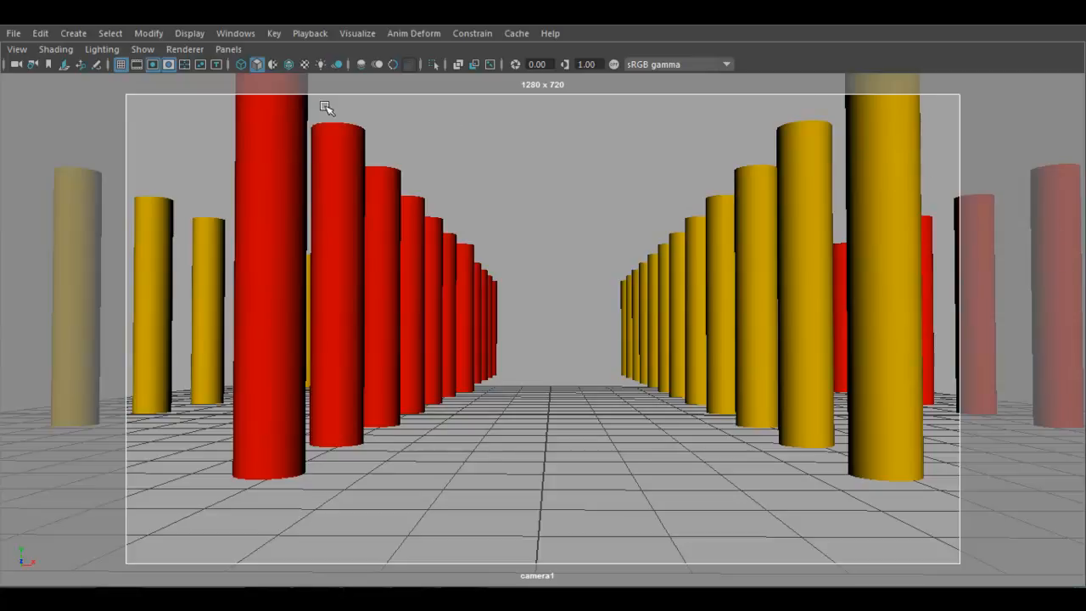
click(168, 65)
click(168, 65)
click(168, 65)
click(168, 65)
Show camera1's display attributes and set the gate mask opacity to 1.000, trying 0.681 in between
key(ctrl+a)
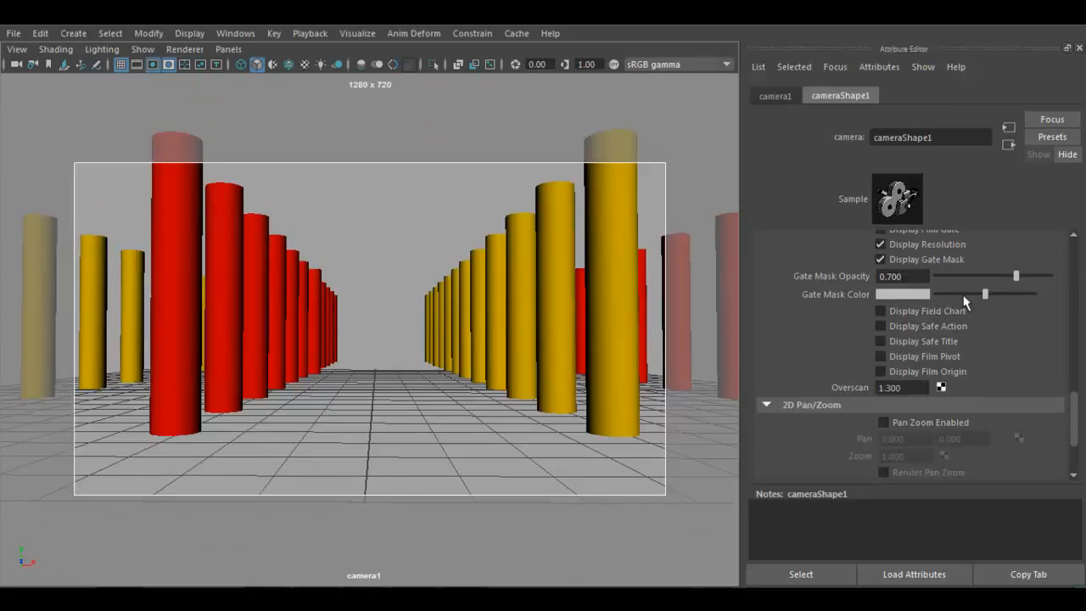
scroll(931, 302, up, 1)
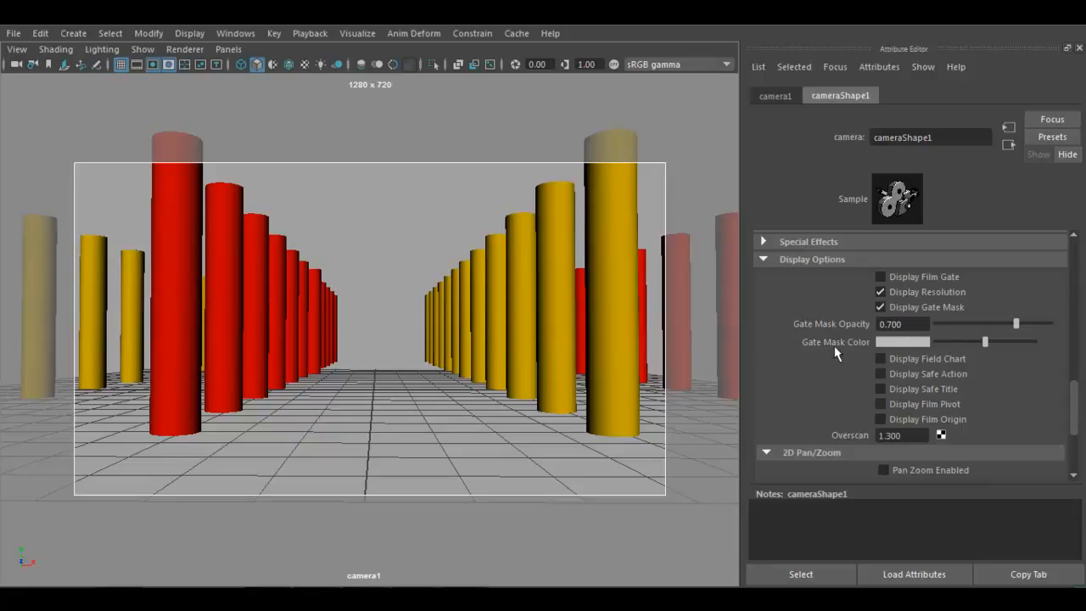
drag(1017, 325, 1085, 329)
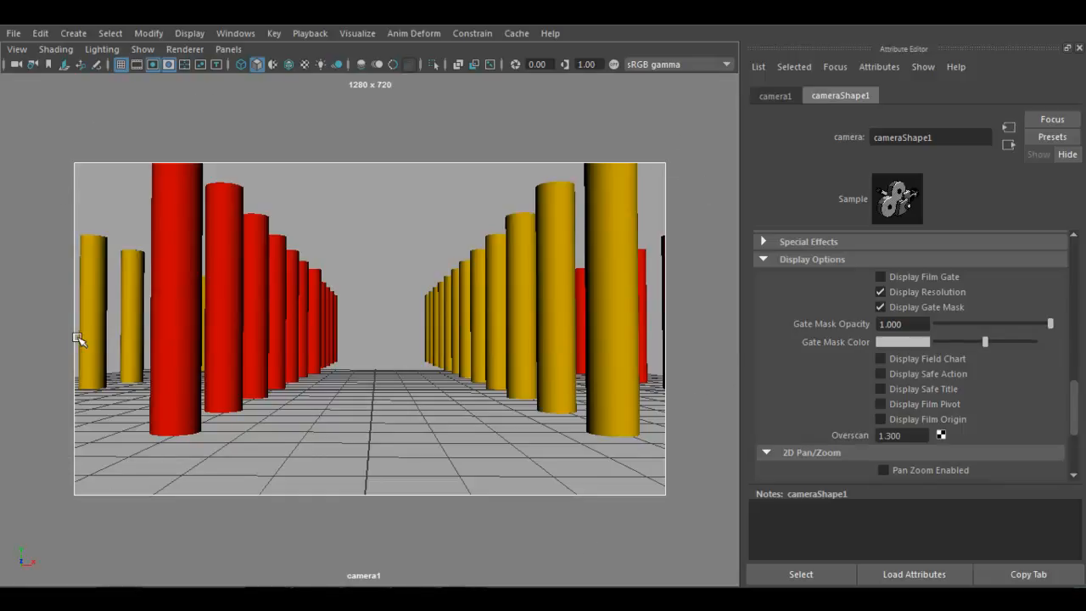
drag(1035, 324, 1012, 323)
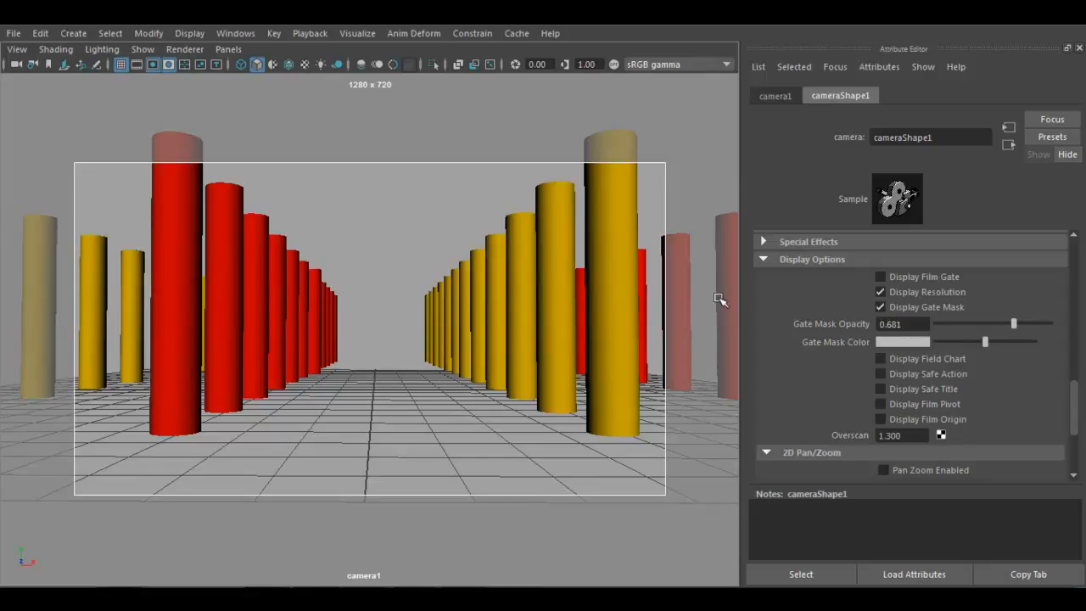
drag(1017, 323, 1076, 326)
Change camera1's gate mask color to black and accept the color
click(901, 343)
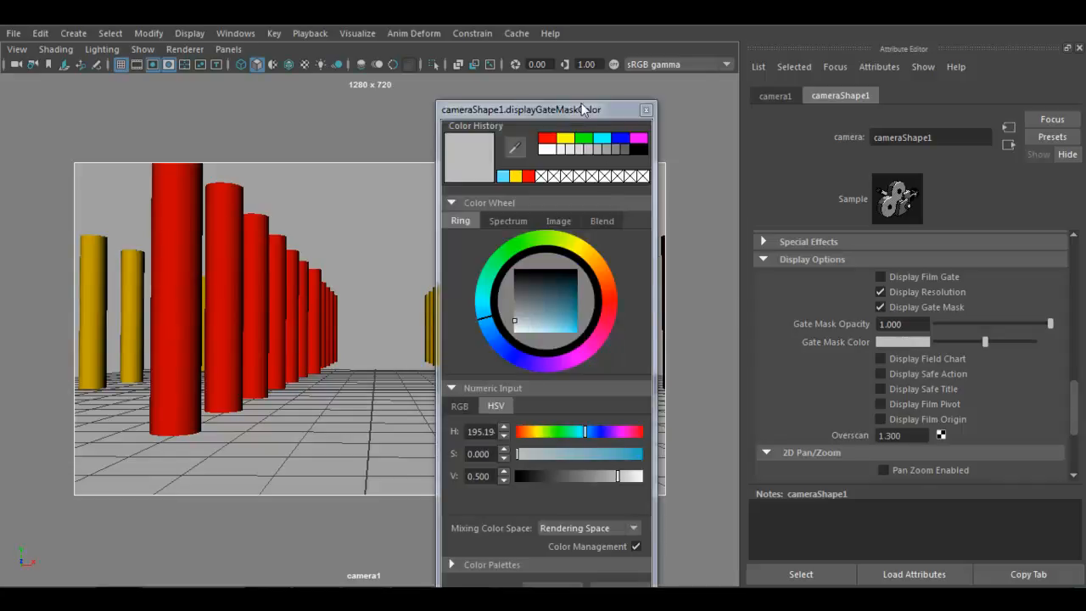
drag(581, 109, 694, 57)
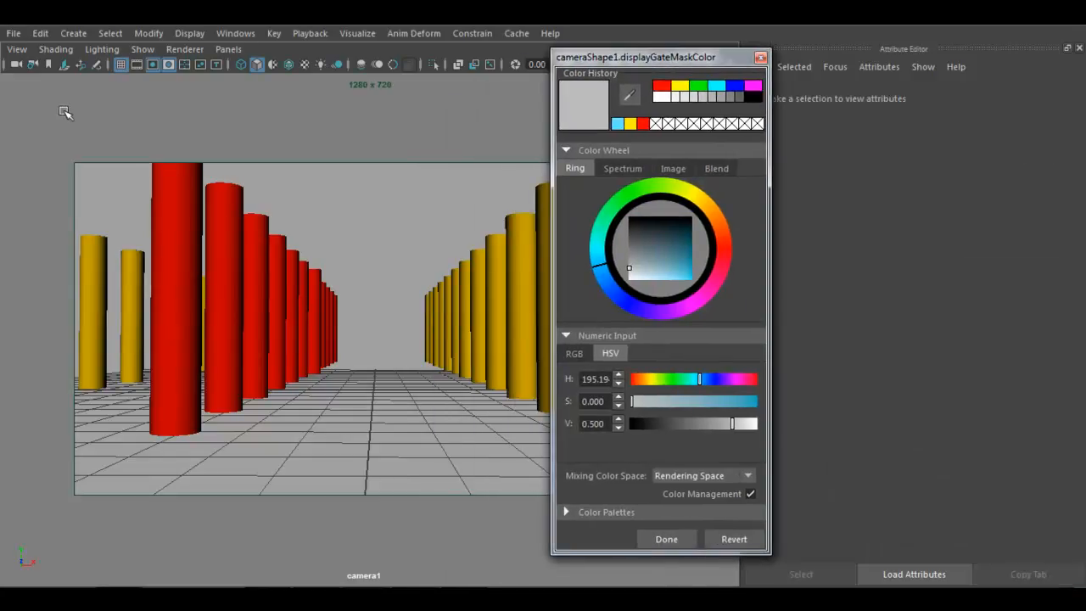
click(15, 64)
click(38, 76)
mouse_move(702, 216)
mouse_down()
mouse_move(720, 231)
mouse_move(689, 260)
mouse_move(656, 222)
mouse_move(604, 218)
mouse_up()
click(686, 243)
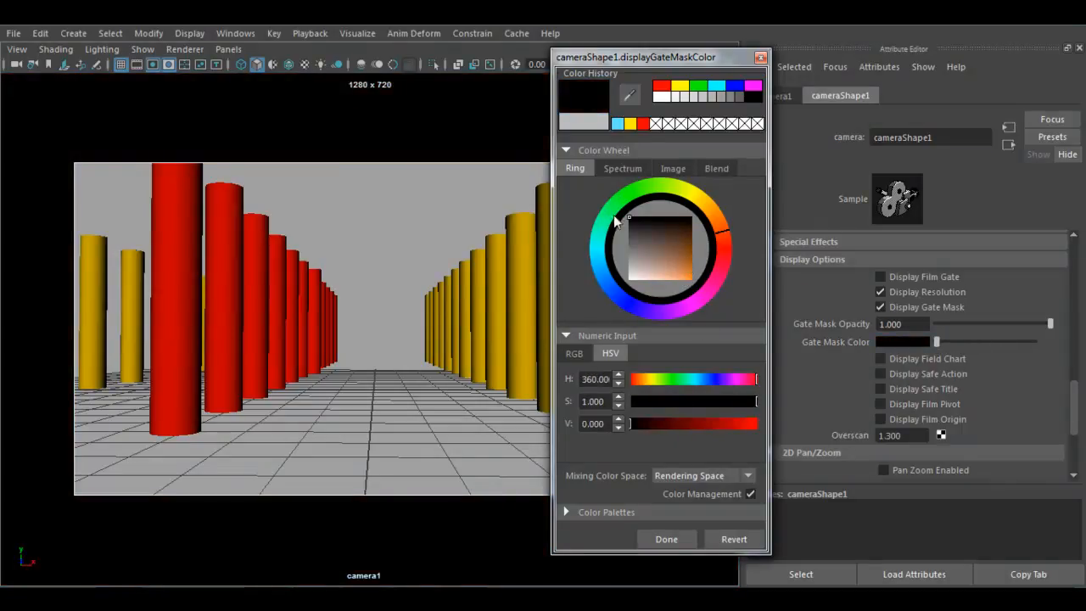
click(666, 539)
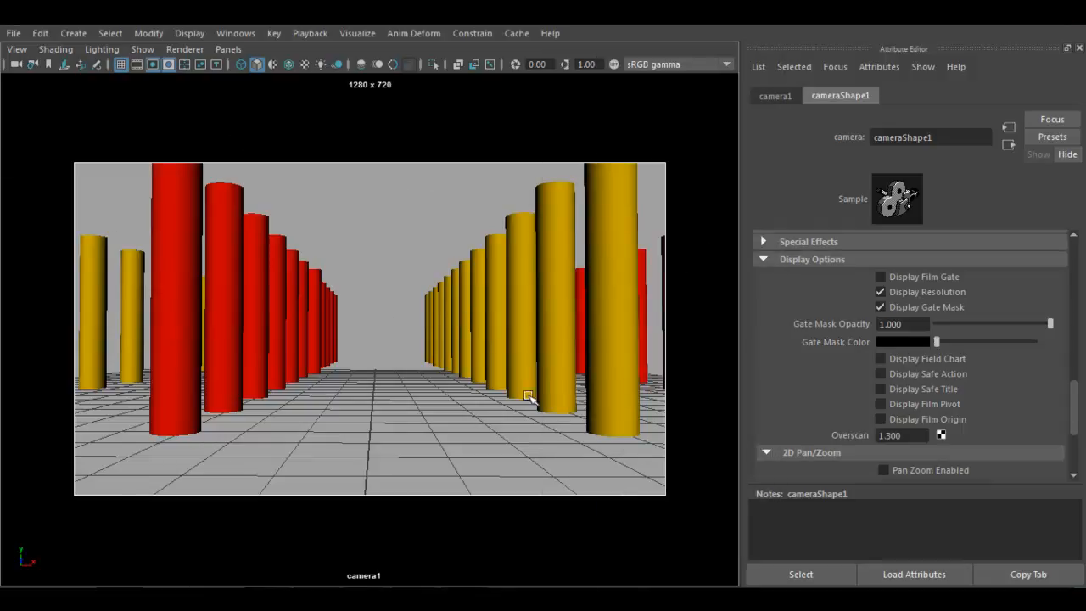
Set camera1's gate mask color to a light gray with value 0.451 and the gate mask opacity to 0.688
scroll(457, 259, up, 1)
alt+right_drag(457, 259, 442, 317)
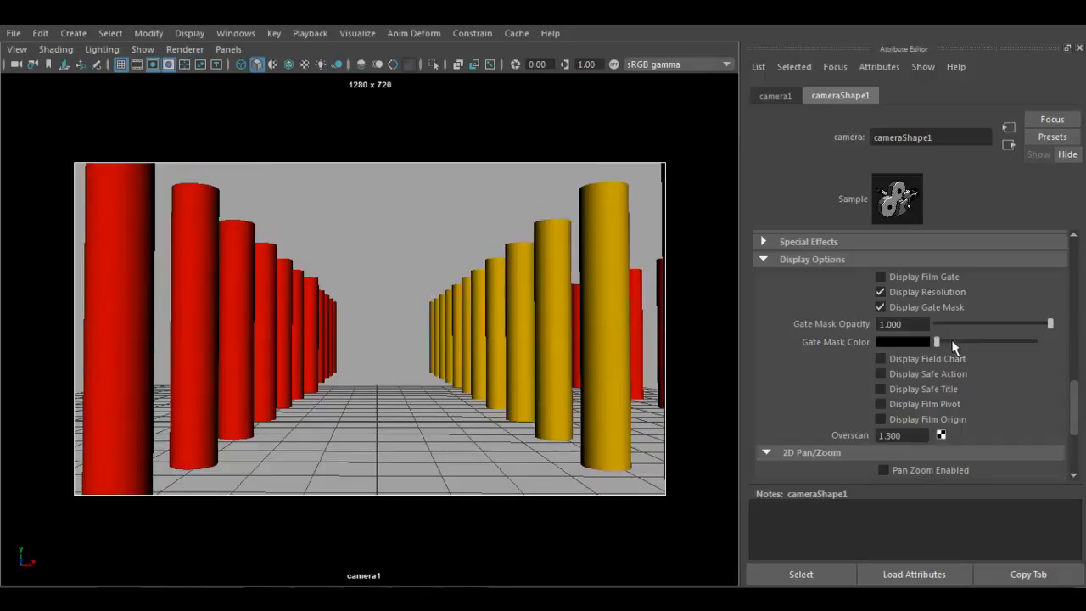
click(915, 344)
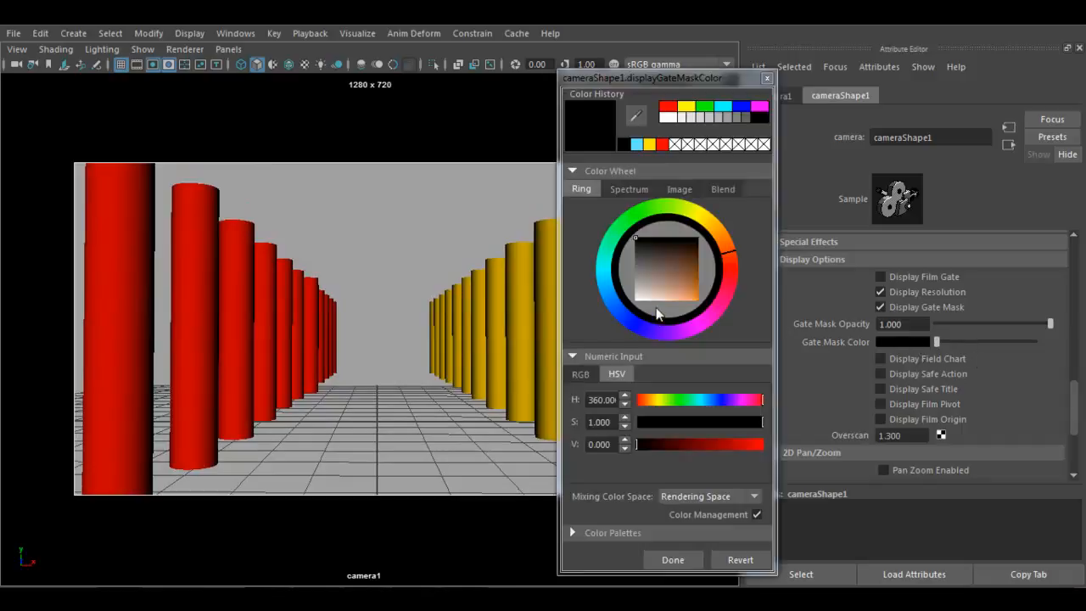
click(727, 118)
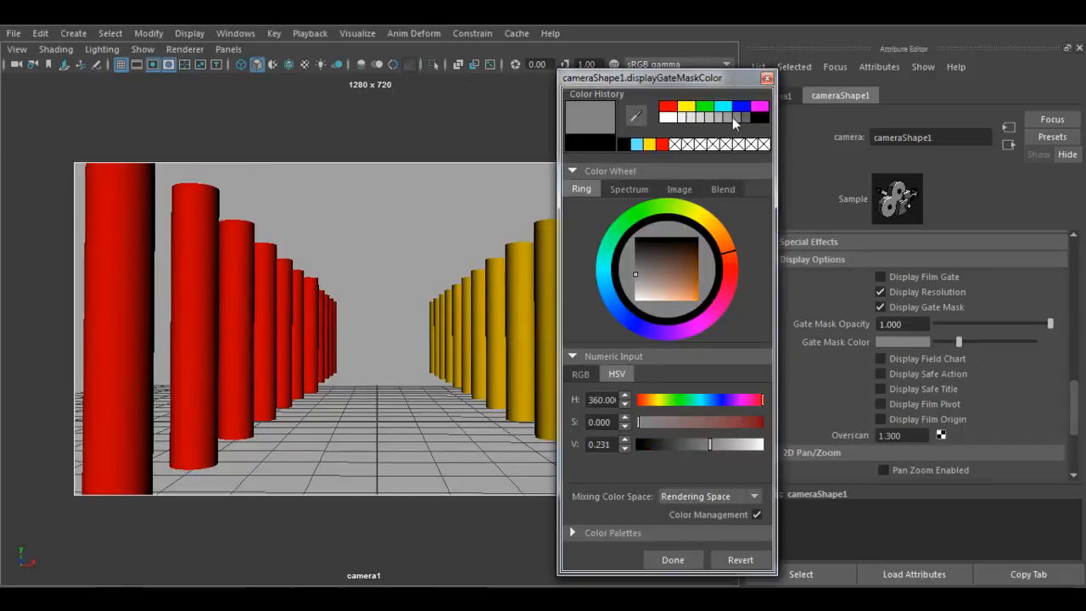
click(721, 119)
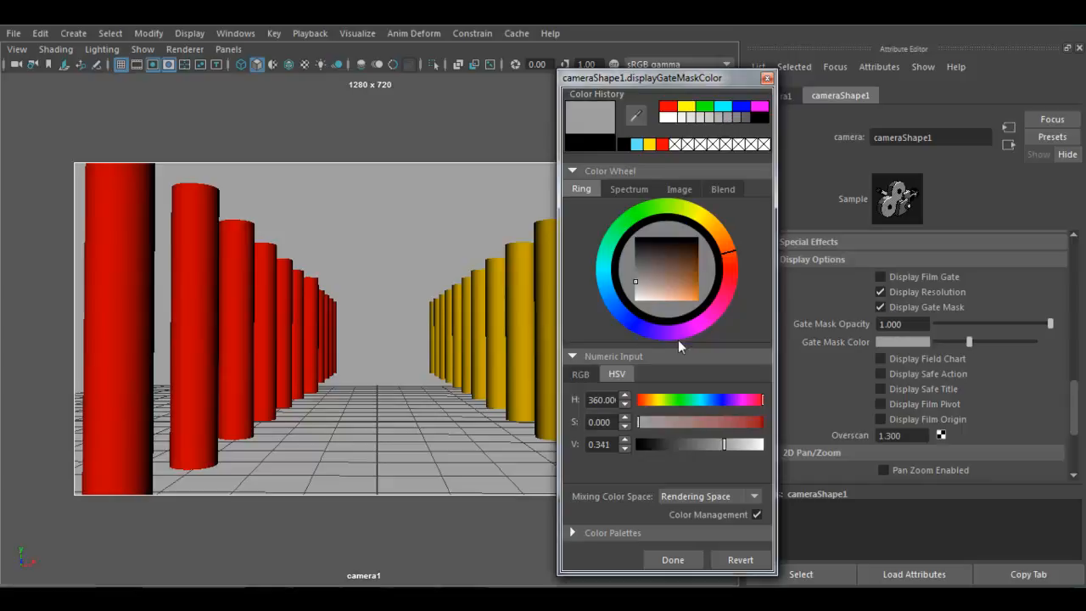
click(711, 118)
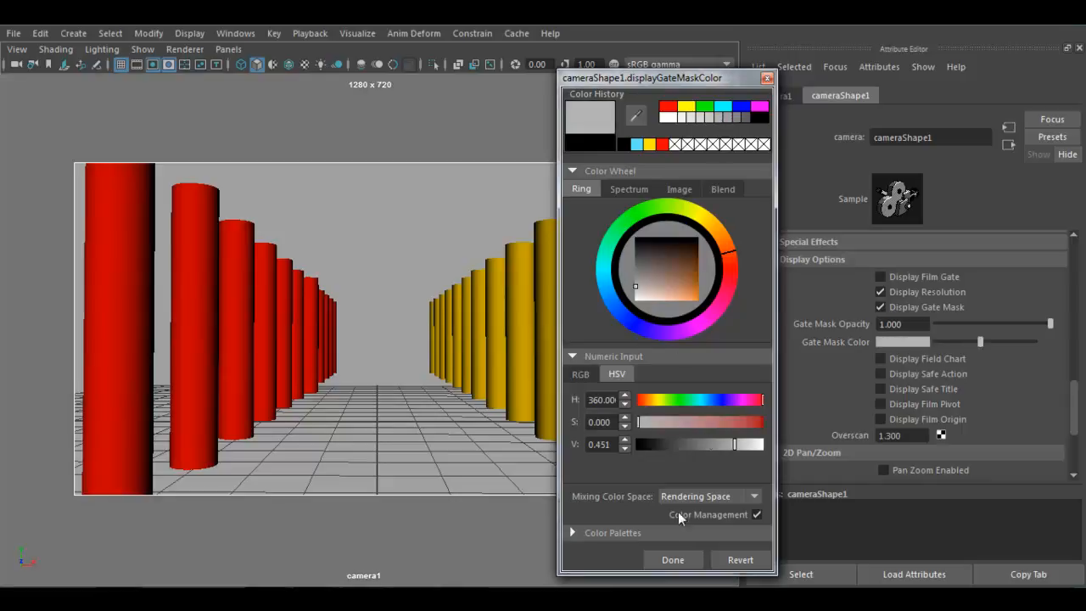
click(669, 560)
mouse_move(1009, 324)
mouse_down()
mouse_move(972, 325)
mouse_move(1013, 322)
mouse_up()
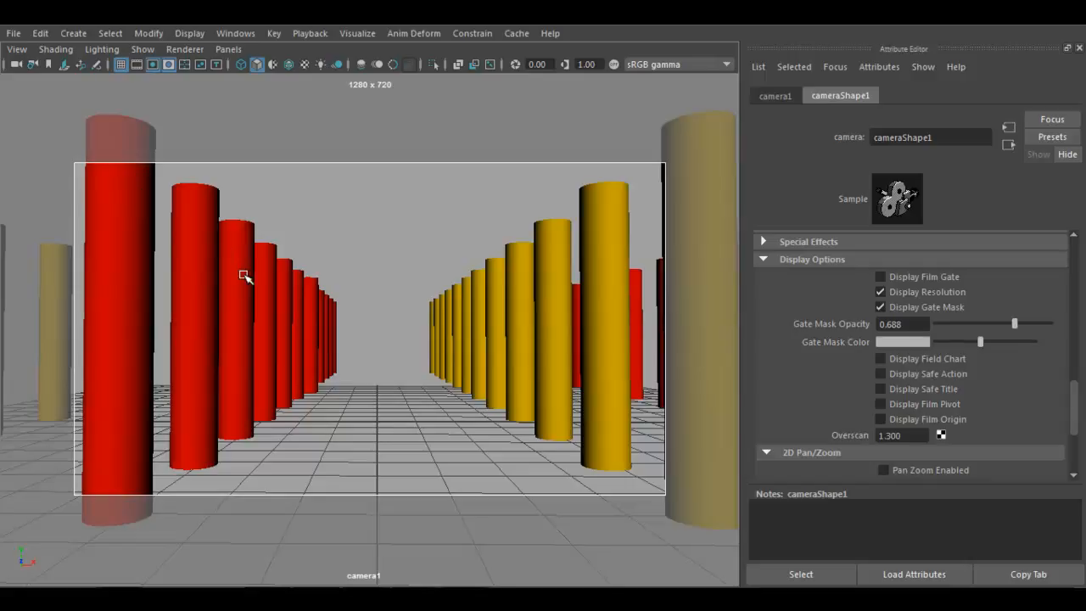
Show and hide camera1's field chart, and do the same with the safe action and safe title borders
click(184, 65)
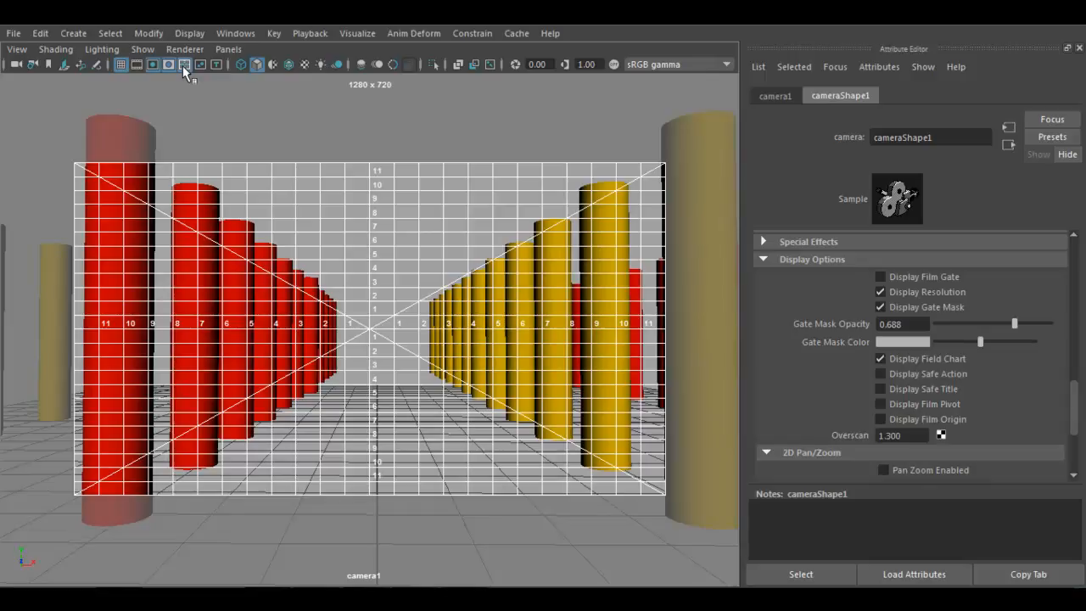
click(183, 65)
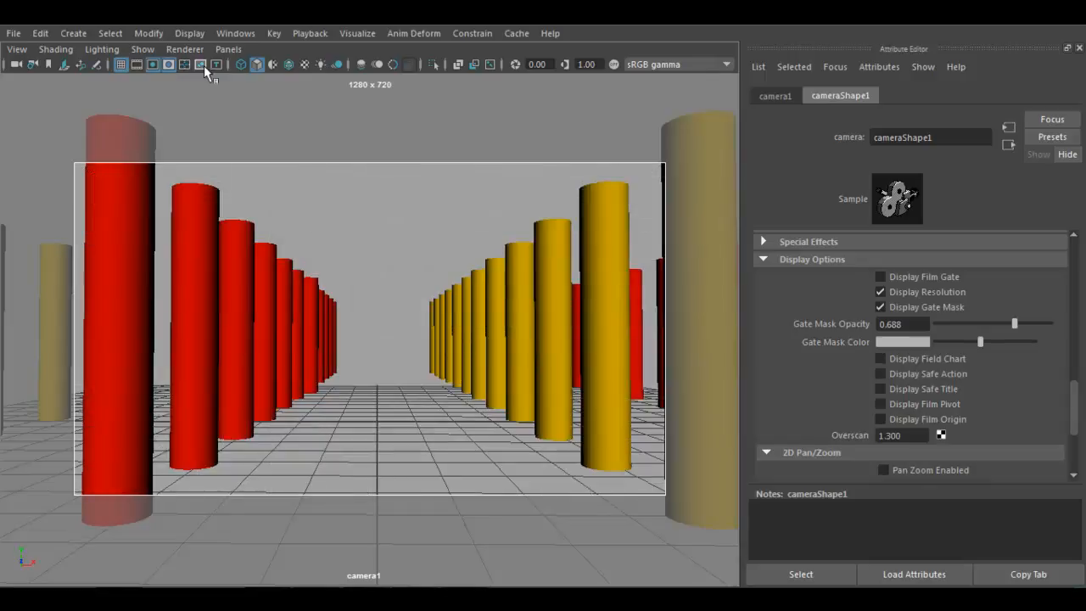
click(205, 65)
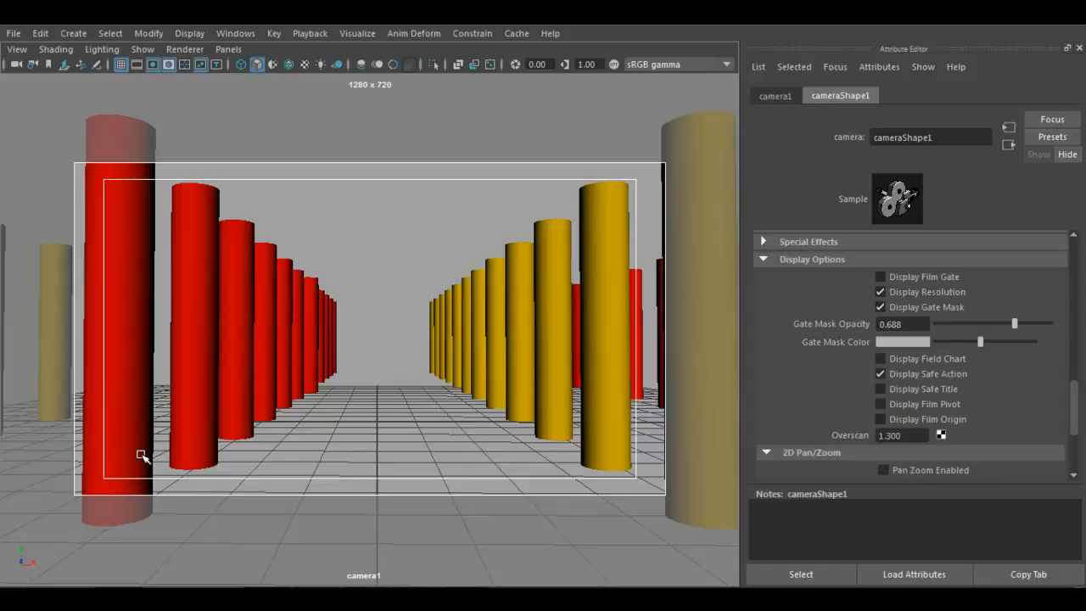
click(213, 67)
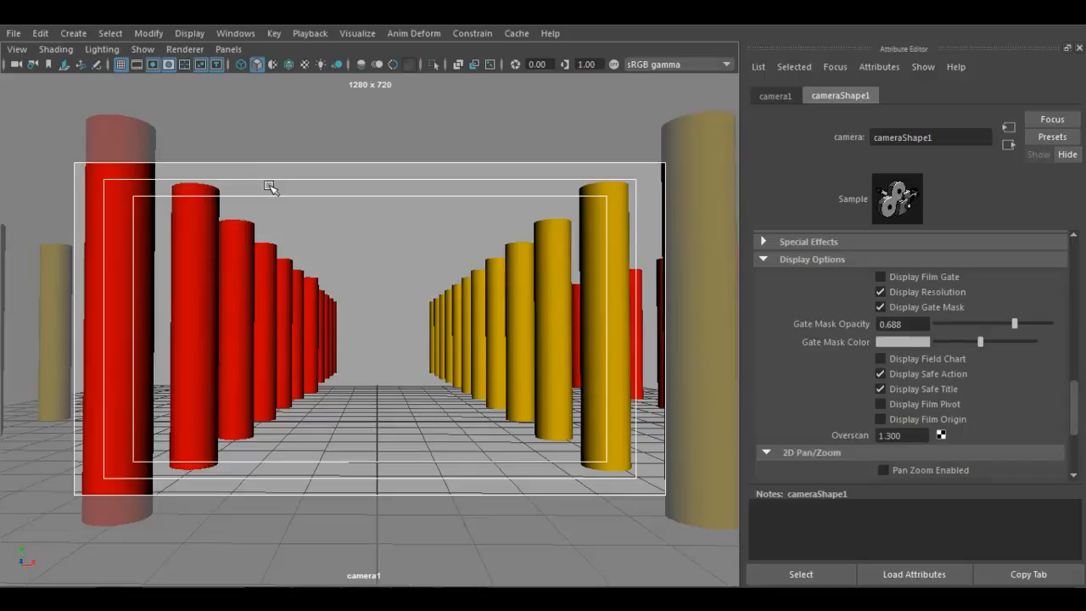
click(216, 64)
click(202, 64)
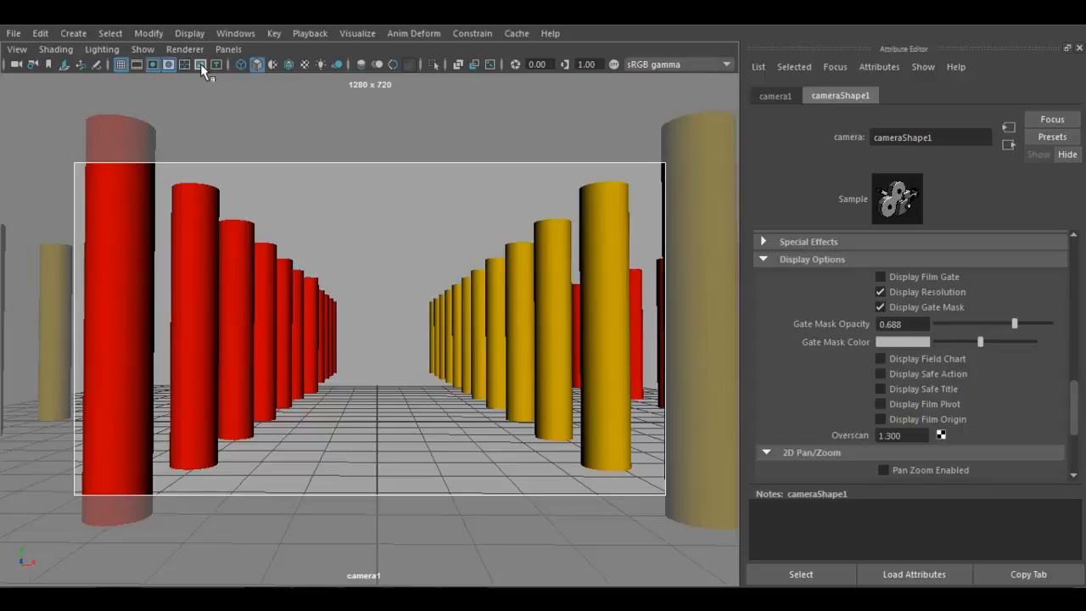
Turn off camera1's resolution gate and restore the standard interface layout
click(157, 66)
click(157, 66)
click(157, 66)
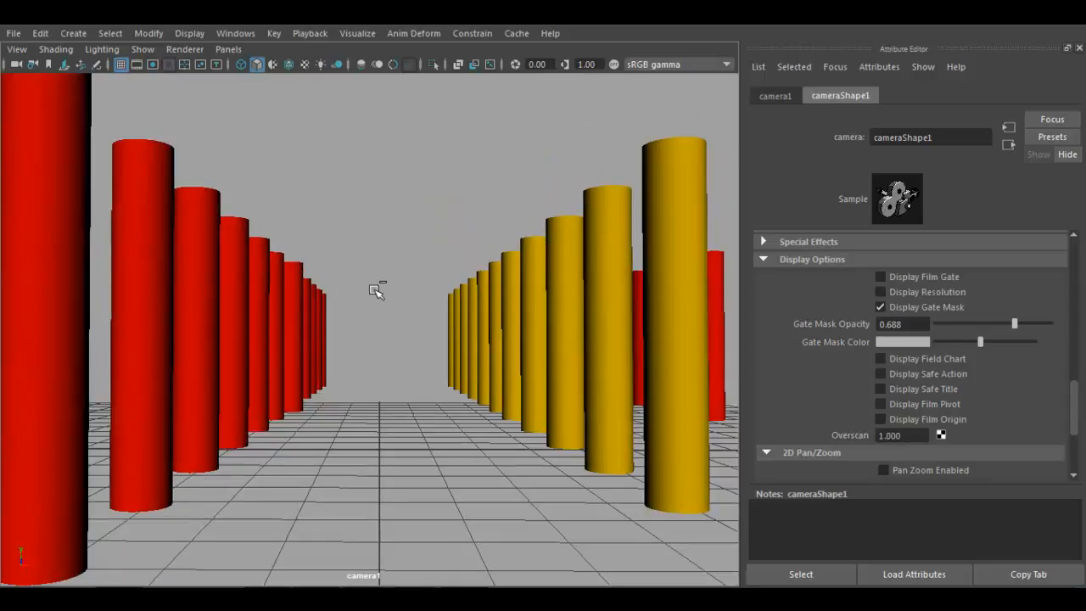
key(ctrl+space)
Dolly camera1 back and tumble it so it looks slightly down over the pillar rows
scroll(482, 324, up, 3)
scroll(482, 324, down, 5)
scroll(485, 323, up, 3)
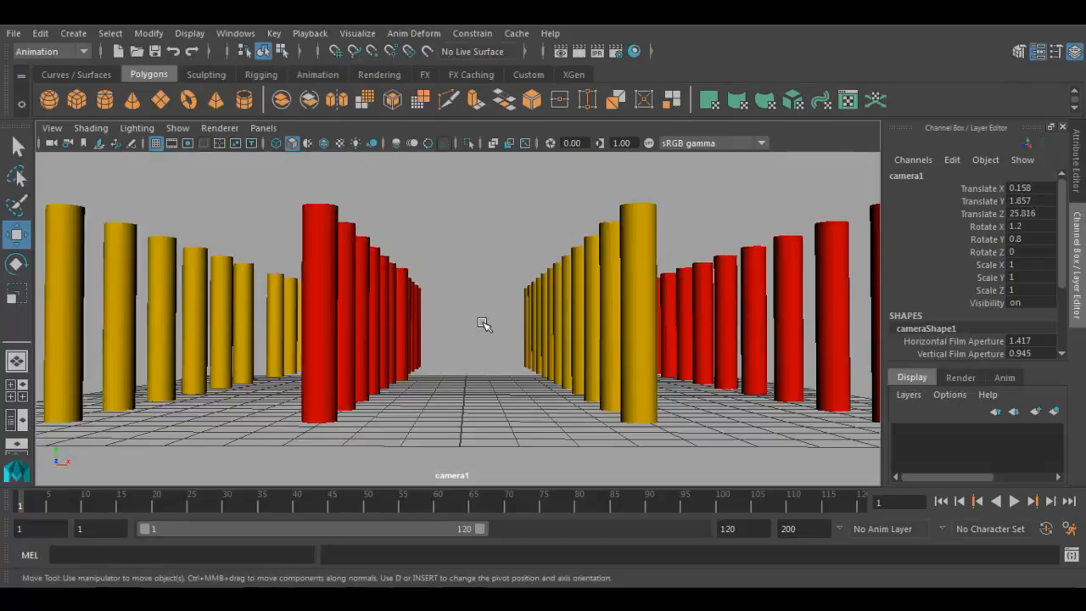
alt+drag(473, 356, 463, 360)
alt+right_drag(462, 360, 459, 362)
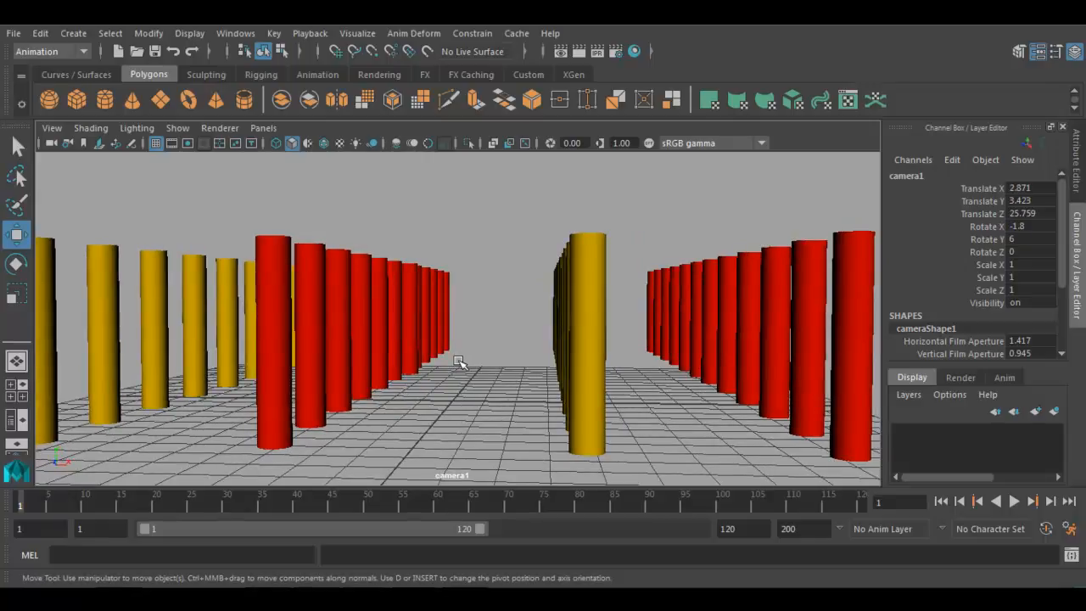
mouse_move(582, 388)
alt+mouse_down()
mouse_move(611, 383)
mouse_move(592, 383)
alt+mouse_up()
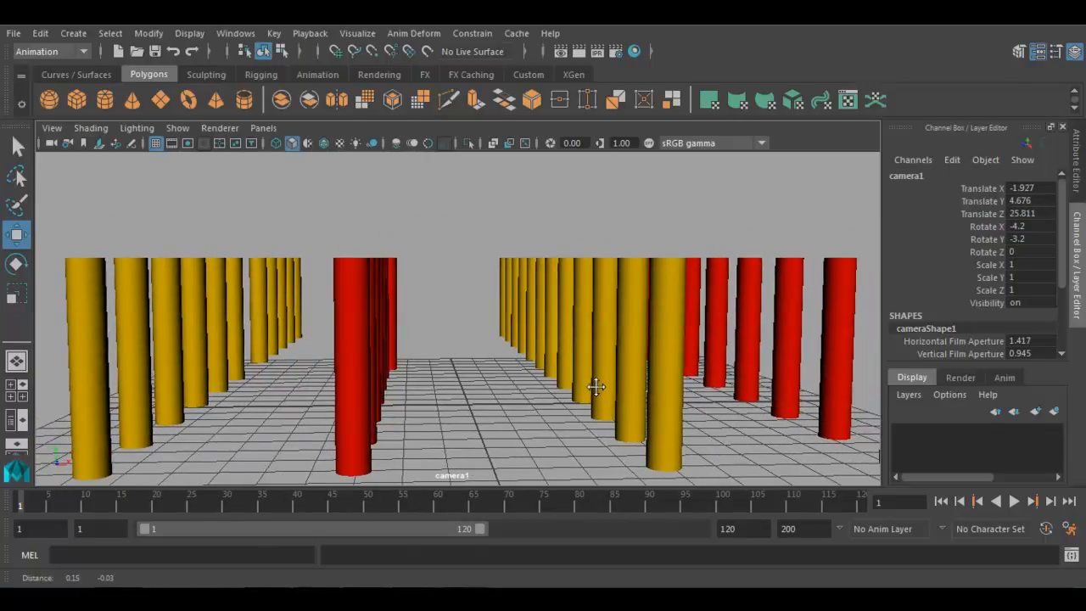
Switch the view to the persp camera and frame camera1 together with all the pillars
click(263, 127)
mouse_move(322, 158)
mouse_move(351, 142)
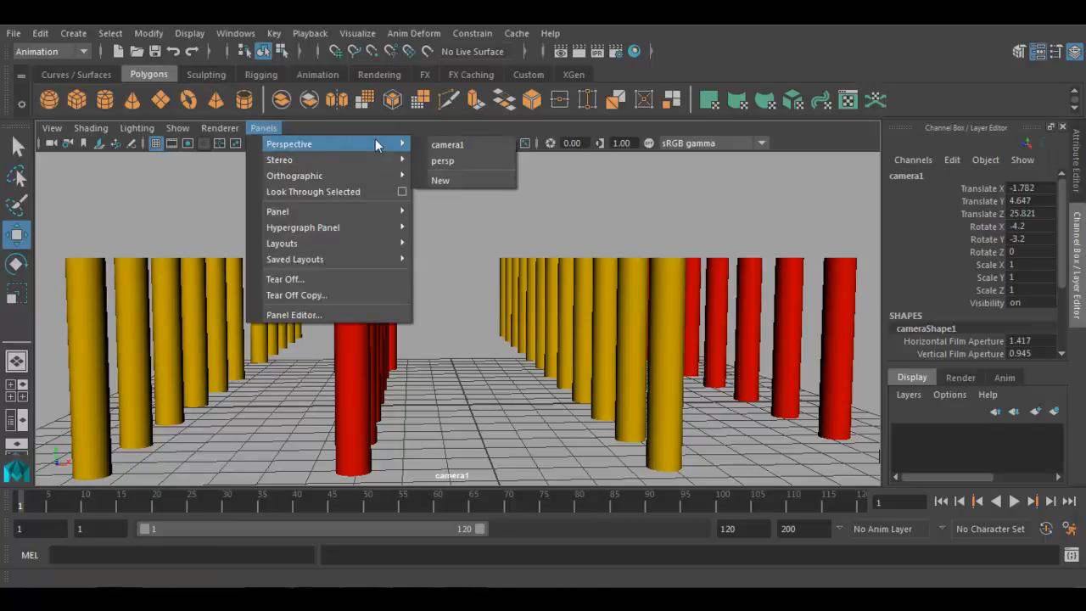
click(440, 161)
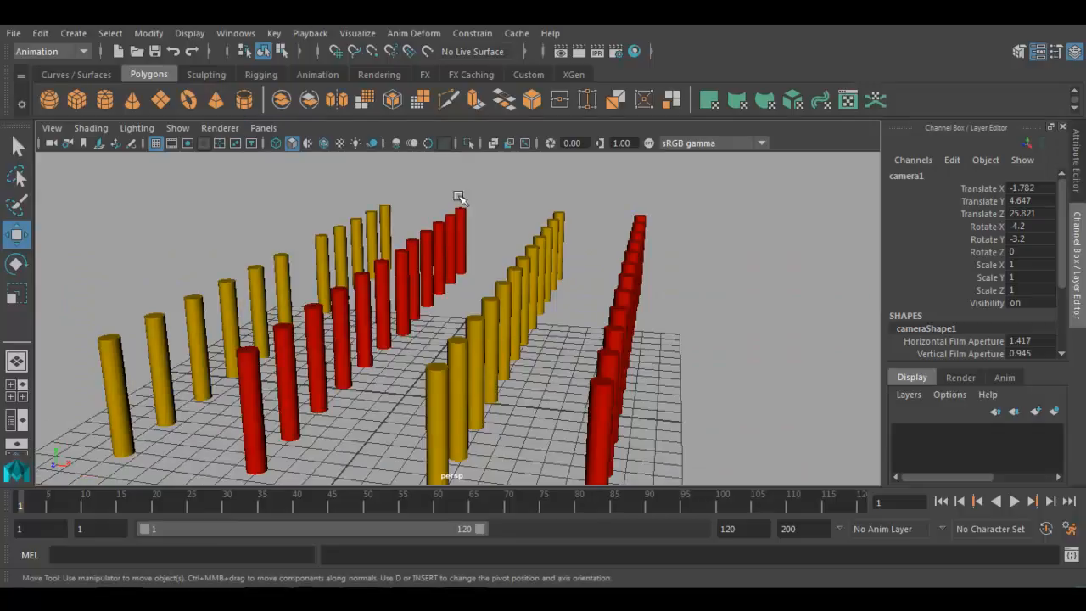
scroll(496, 311, down, 5)
alt+middle_drag(426, 373, 443, 365)
alt+drag(444, 365, 306, 422)
alt+middle_drag(310, 427, 361, 397)
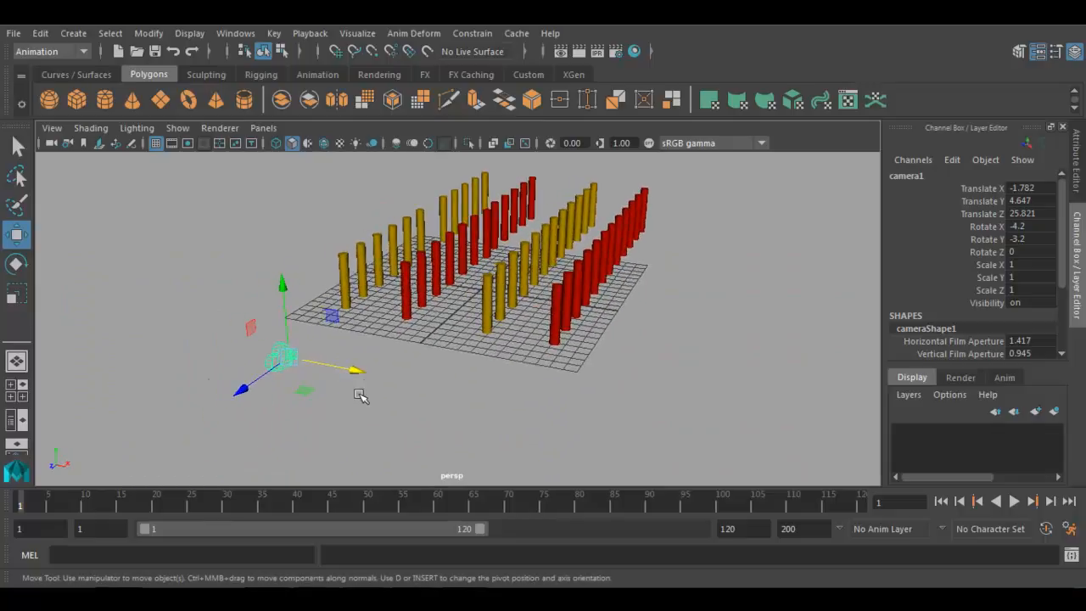
Create a Camera and Aim, and move it with its aim in front of the grid, the aim at about Z 13.676
click(213, 292)
click(86, 33)
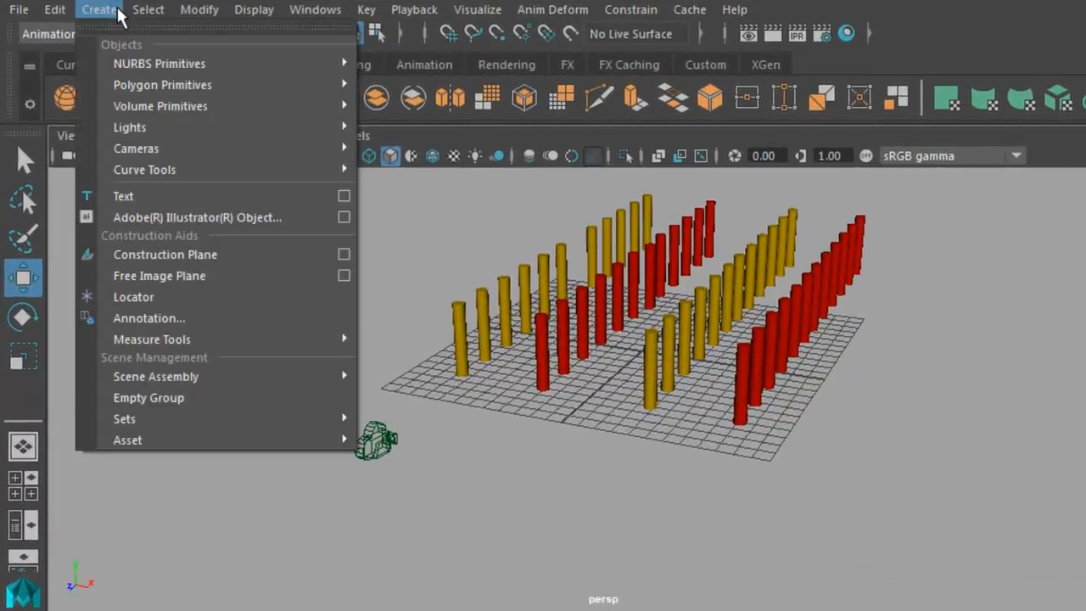
mouse_move(162, 150)
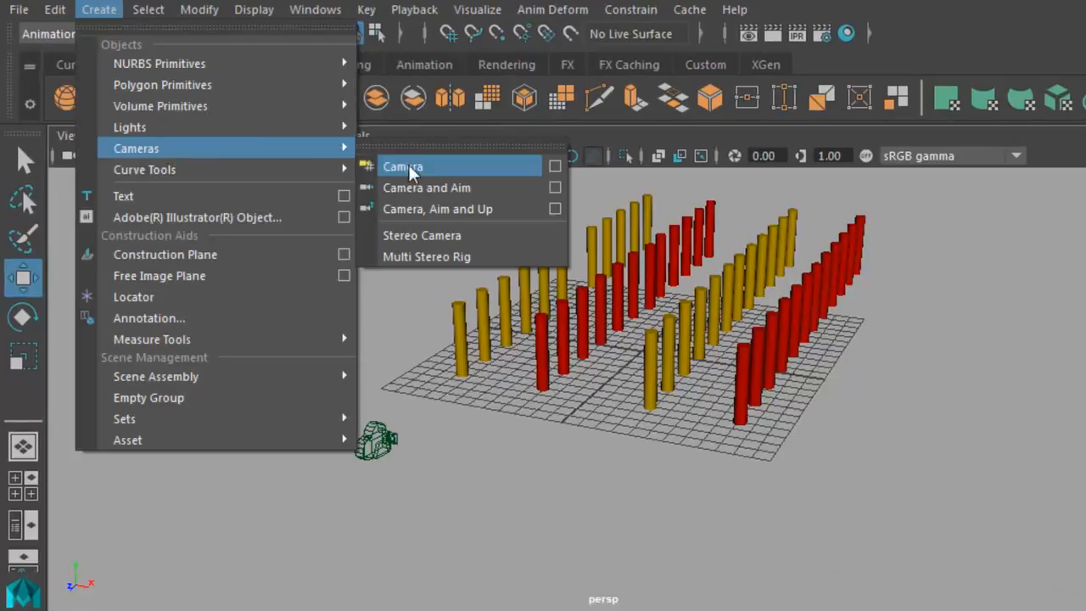
click(463, 192)
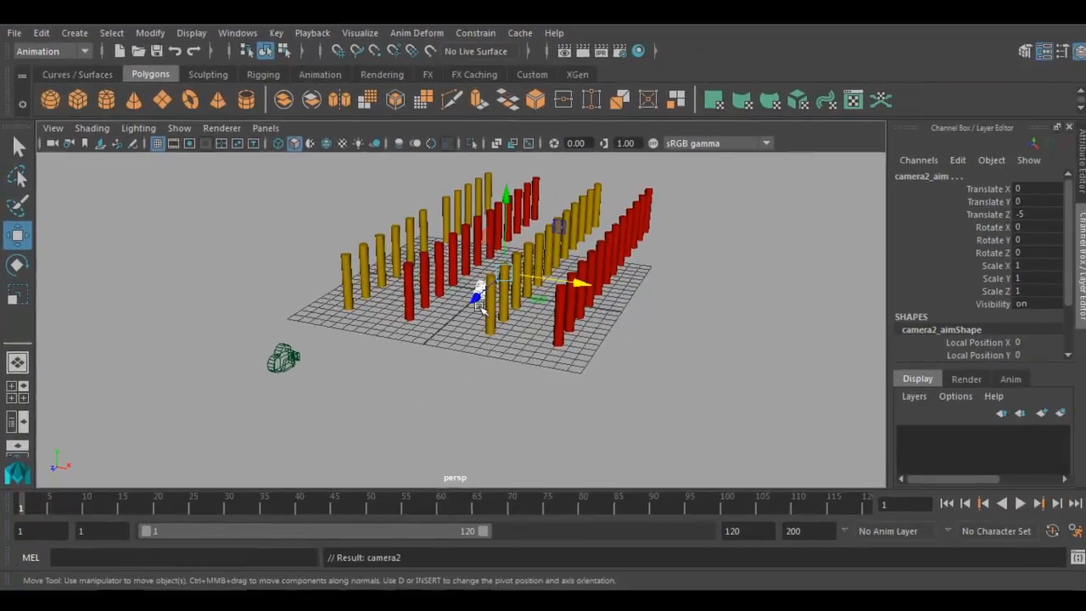
drag(478, 303, 360, 384)
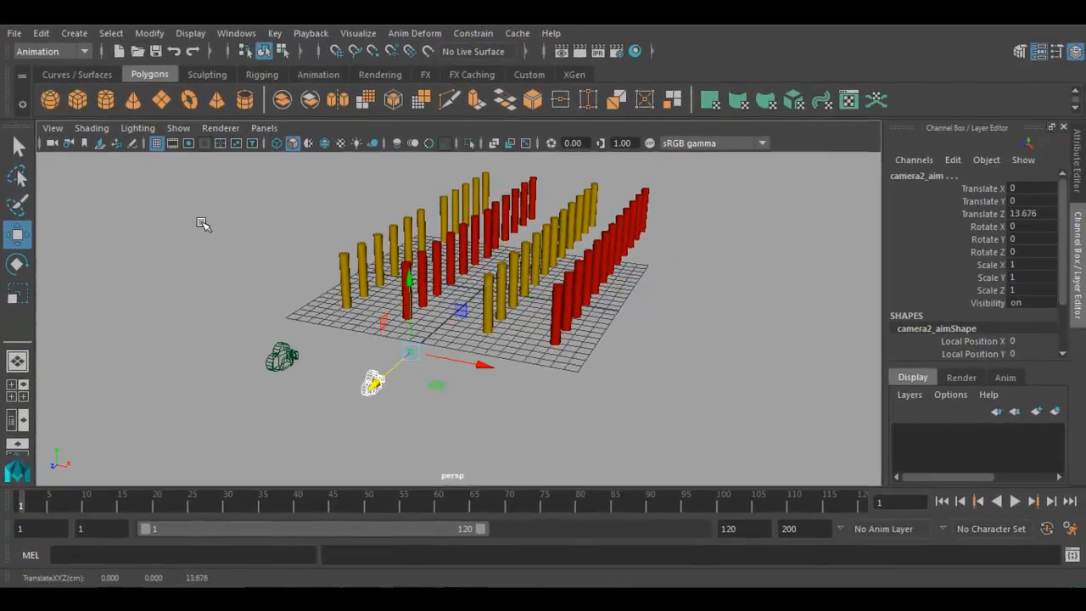
Create a Camera, Aim and Up, and move it beside camera2 with its aim at about X 6.378, Z 13.915
click(203, 223)
click(74, 34)
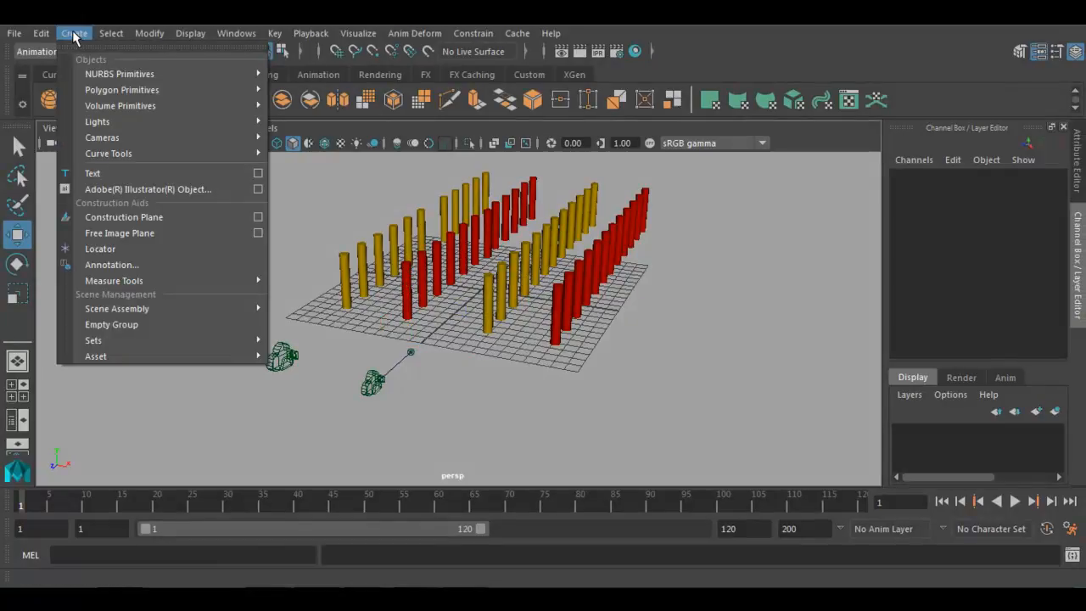
mouse_move(104, 140)
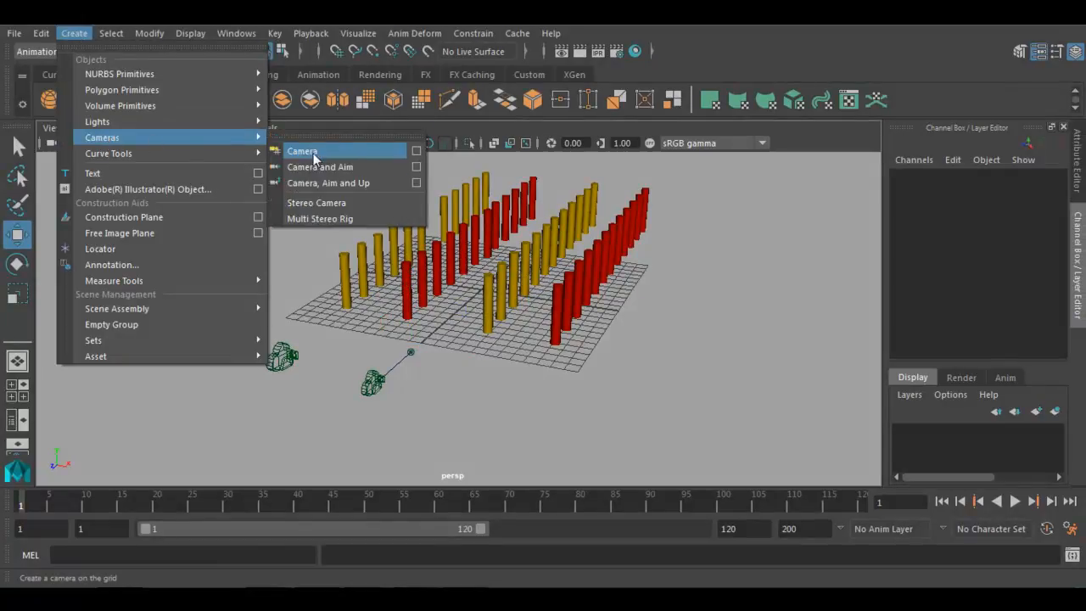
click(323, 184)
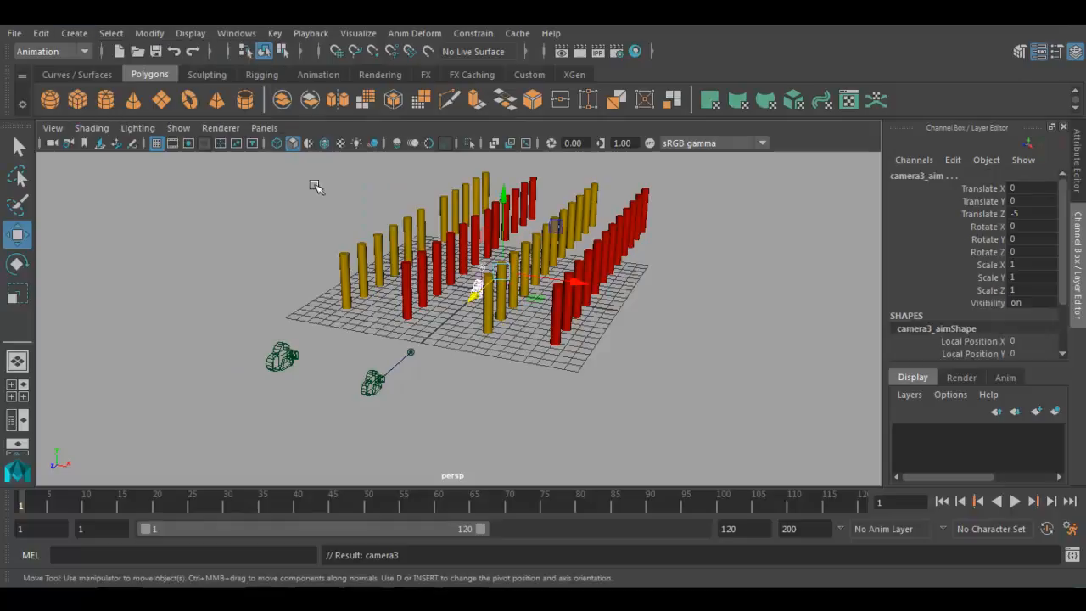
drag(486, 303, 376, 384)
drag(478, 364, 562, 381)
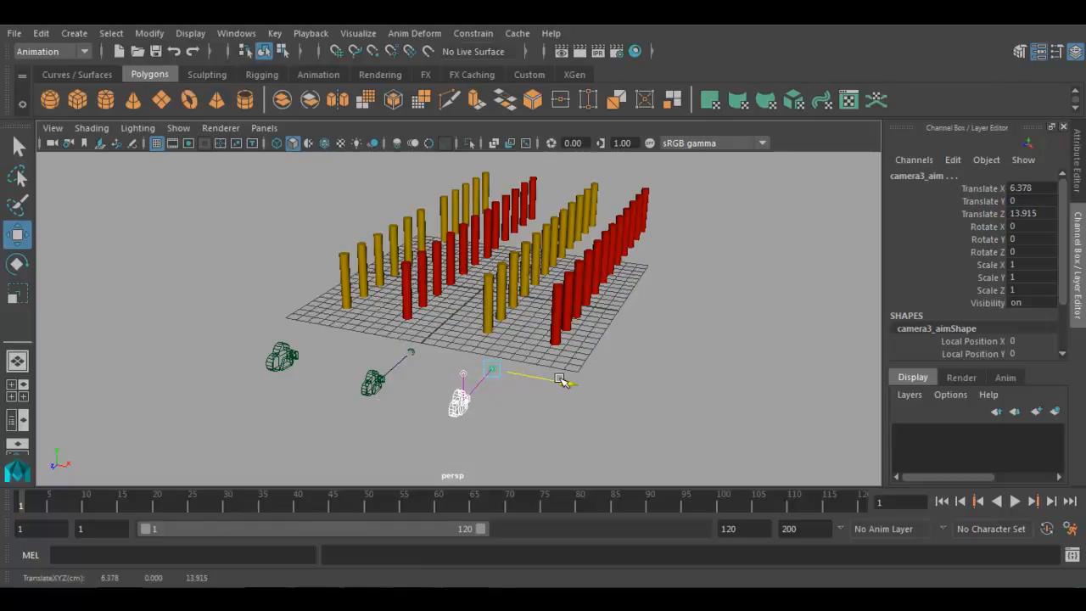
click(607, 353)
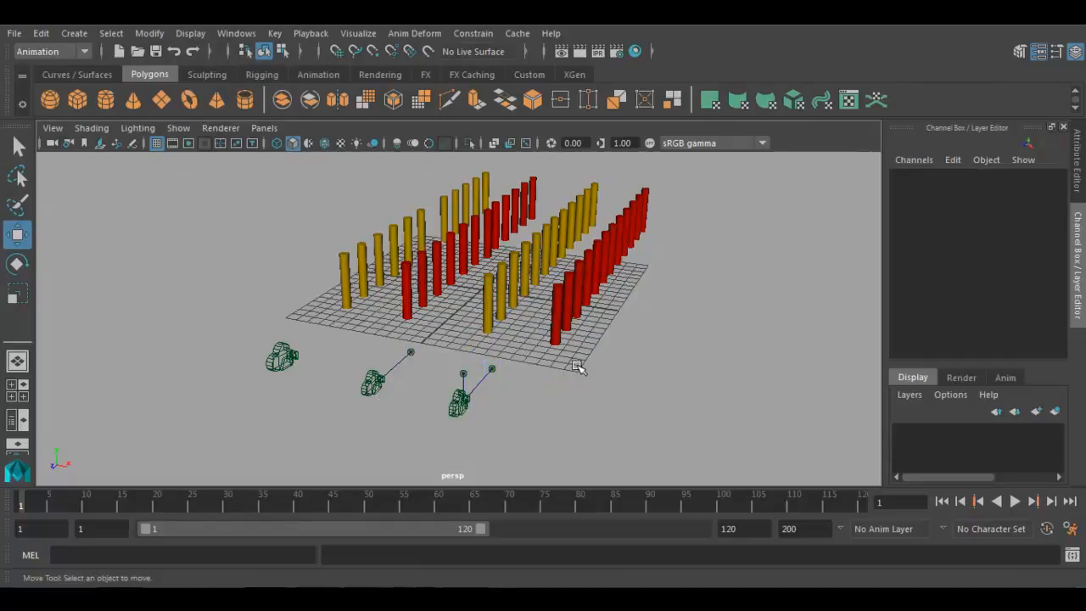
Select camera2's body and its aim point in turn to compare the two controls and their channels
click(379, 391)
alt+drag(380, 391, 343, 397)
click(307, 415)
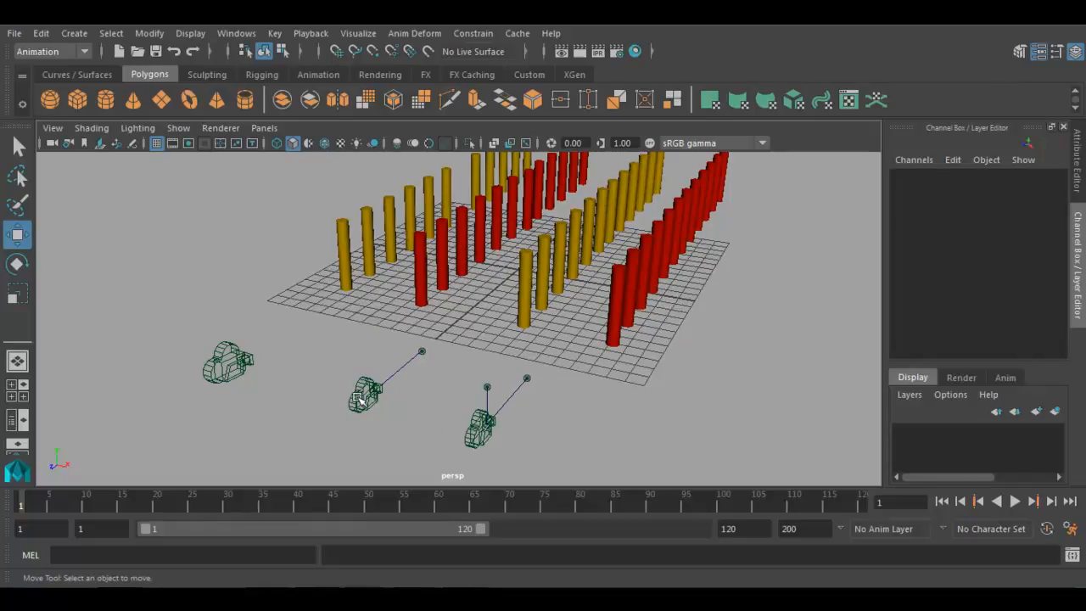
click(360, 401)
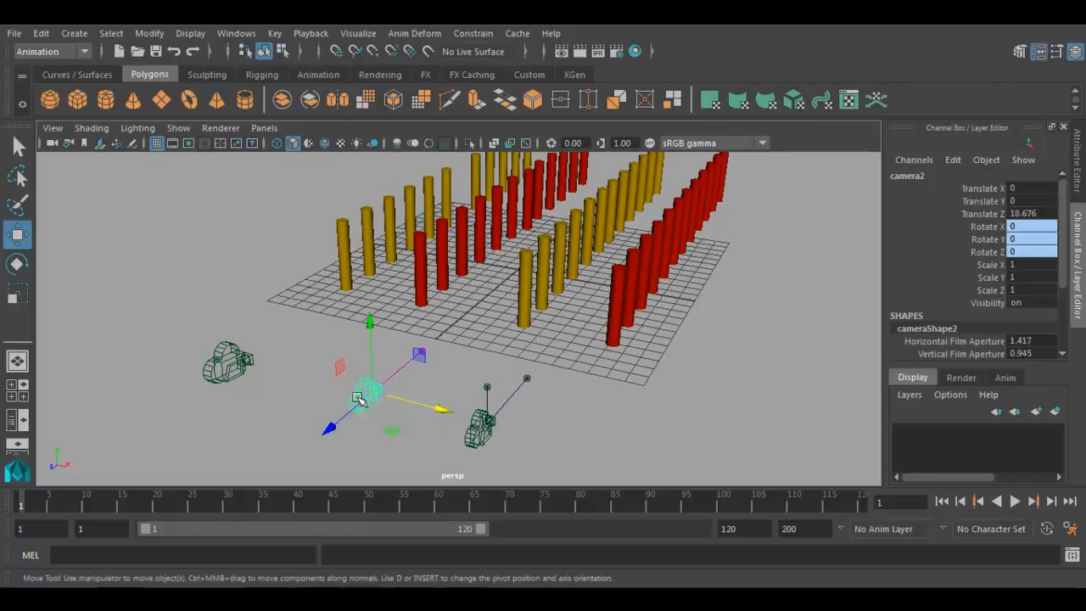
click(435, 373)
click(424, 351)
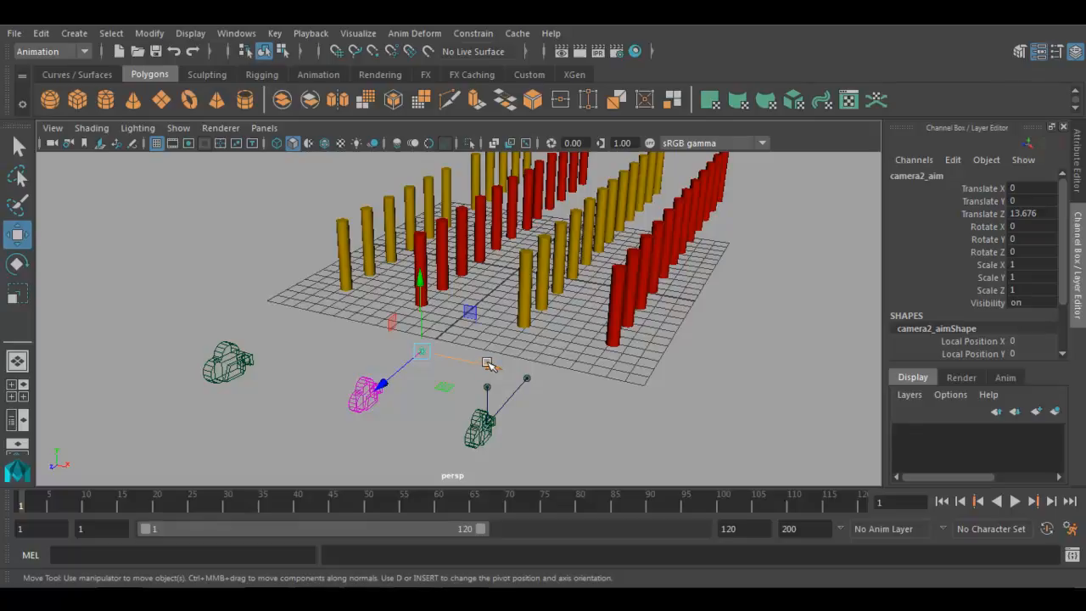
click(371, 401)
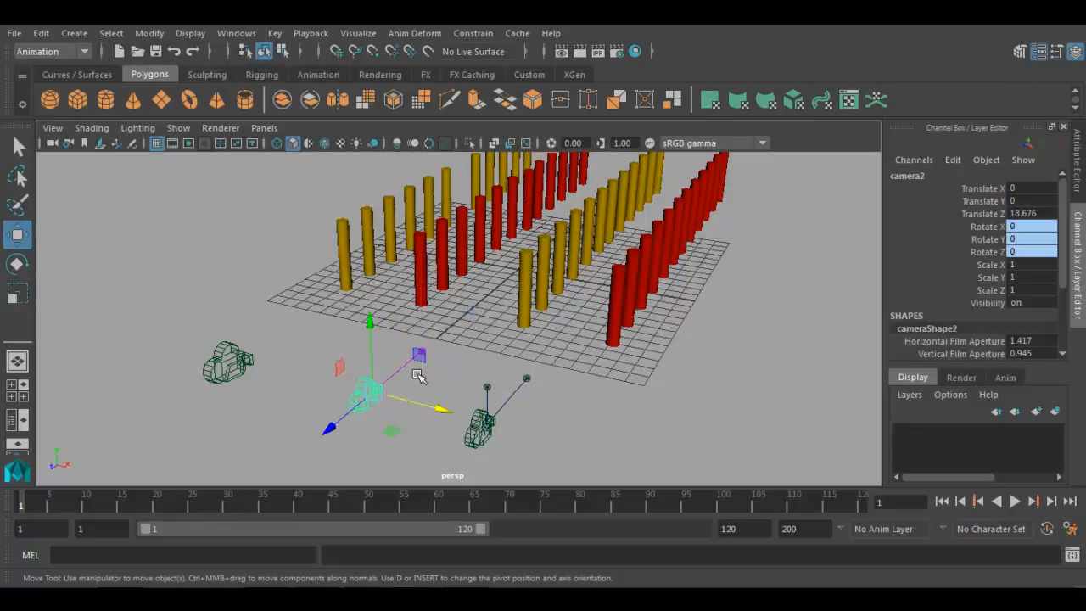
click(419, 355)
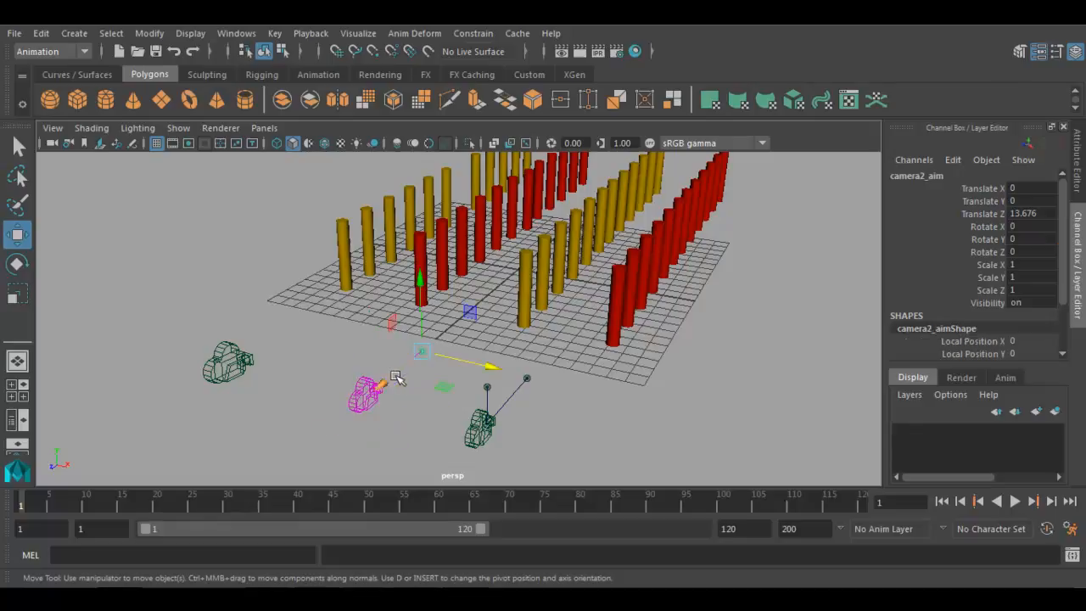
click(368, 404)
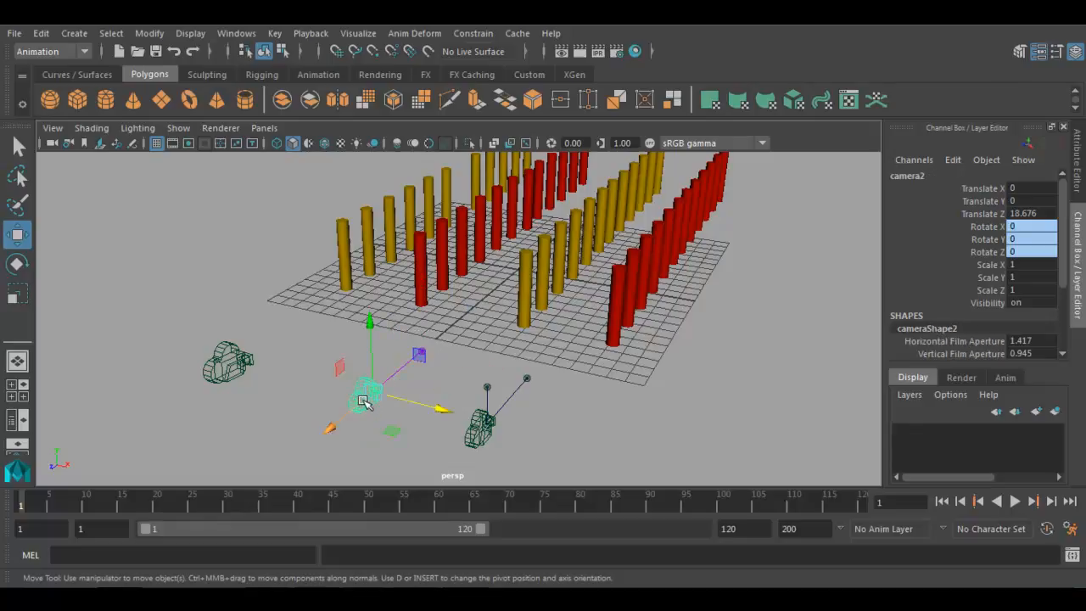
Try raising camera2 and moving it around above its fixed aim point, and undo the moves
drag(370, 325, 365, 178)
alt+drag(431, 271, 315, 287)
drag(71, 253, 123, 329)
key(ctrl+z)
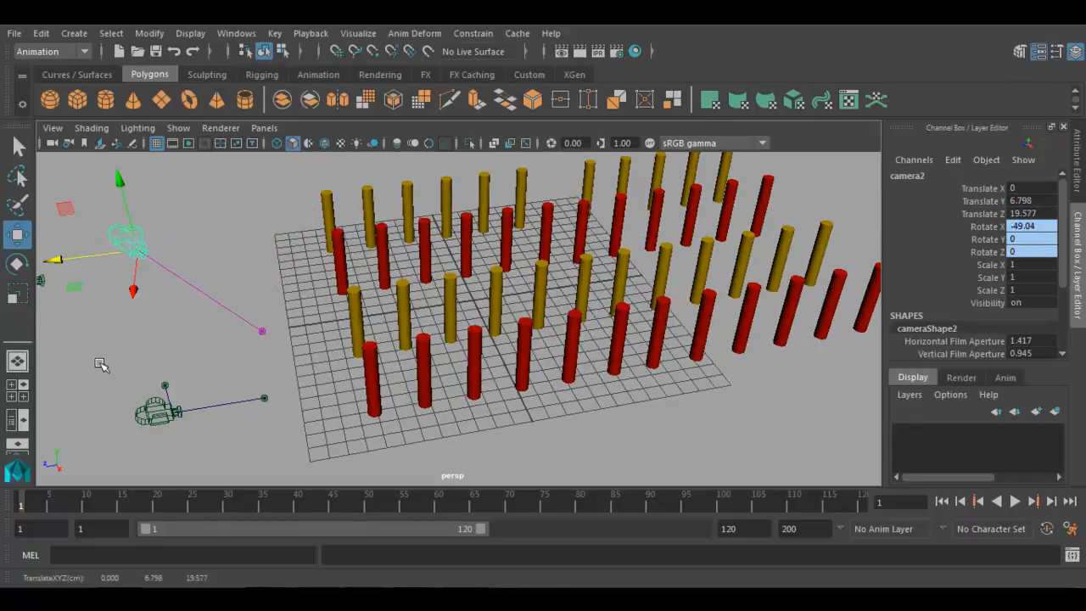
key(ctrl+z)
Shift camera2's aim point to X 0.194, try moving it vertically as well, and undo the vertical move
click(266, 334)
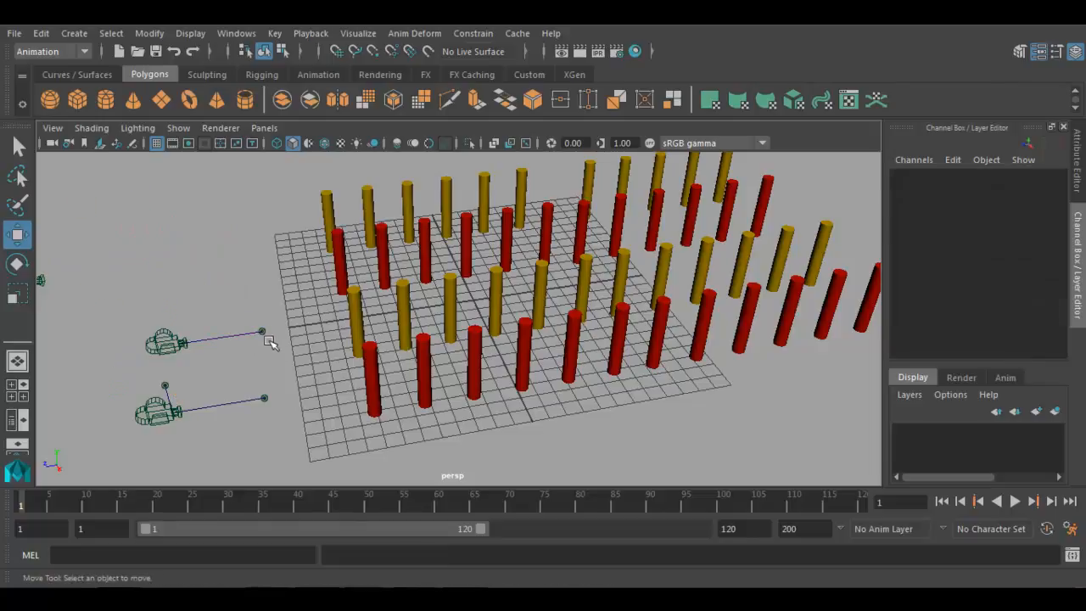
click(261, 334)
drag(262, 379, 246, 336)
key(ctrl+z)
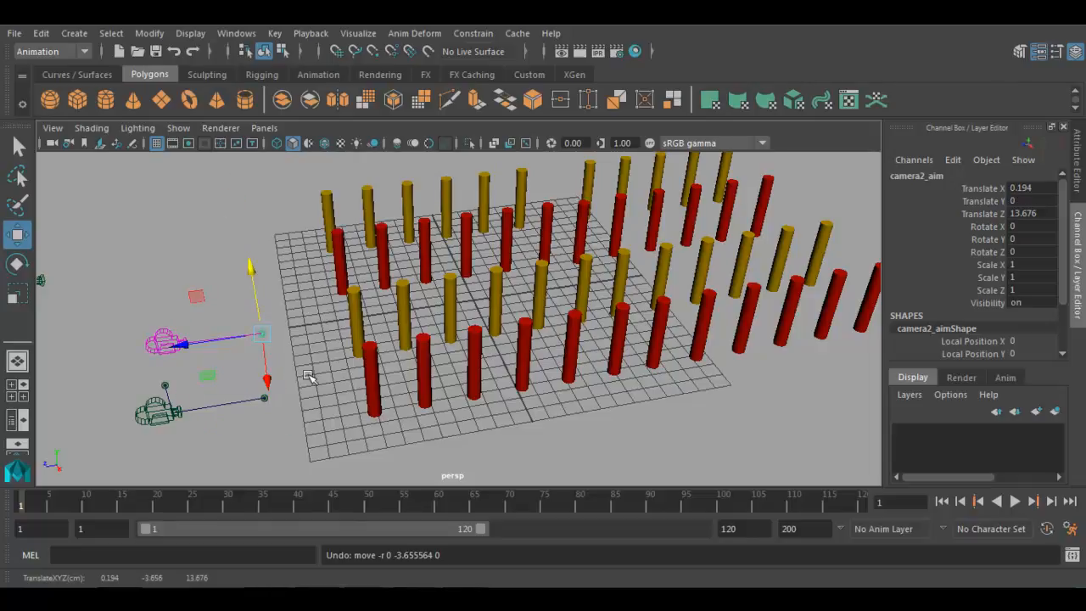
Select camera3's body, aim and up controls in turn, try moving the up control, and undo that move
click(235, 436)
alt+drag(235, 436, 279, 434)
alt+middle_drag(279, 433, 286, 379)
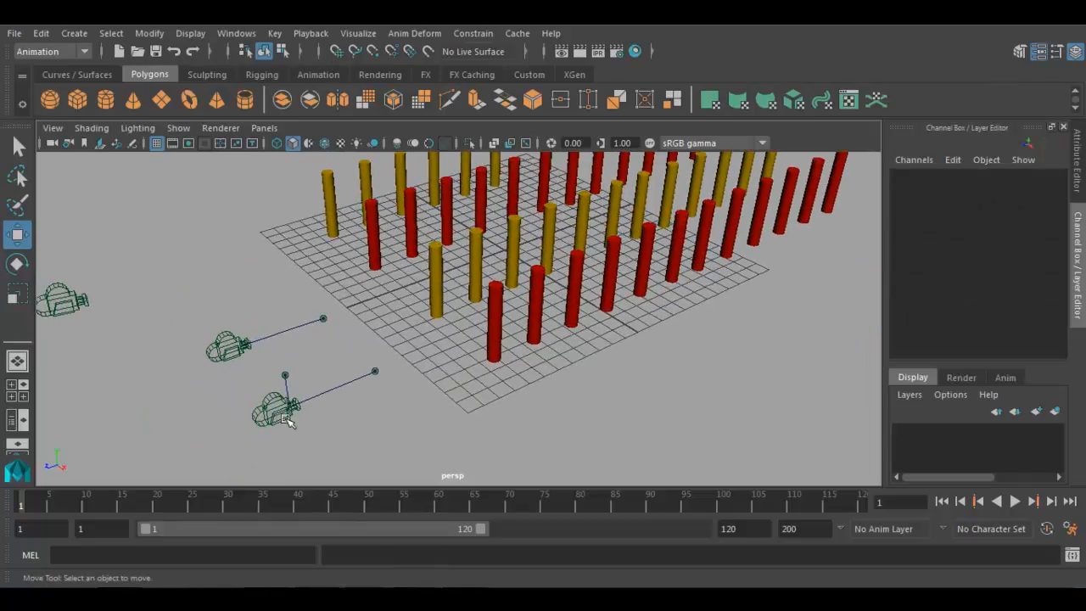
click(266, 419)
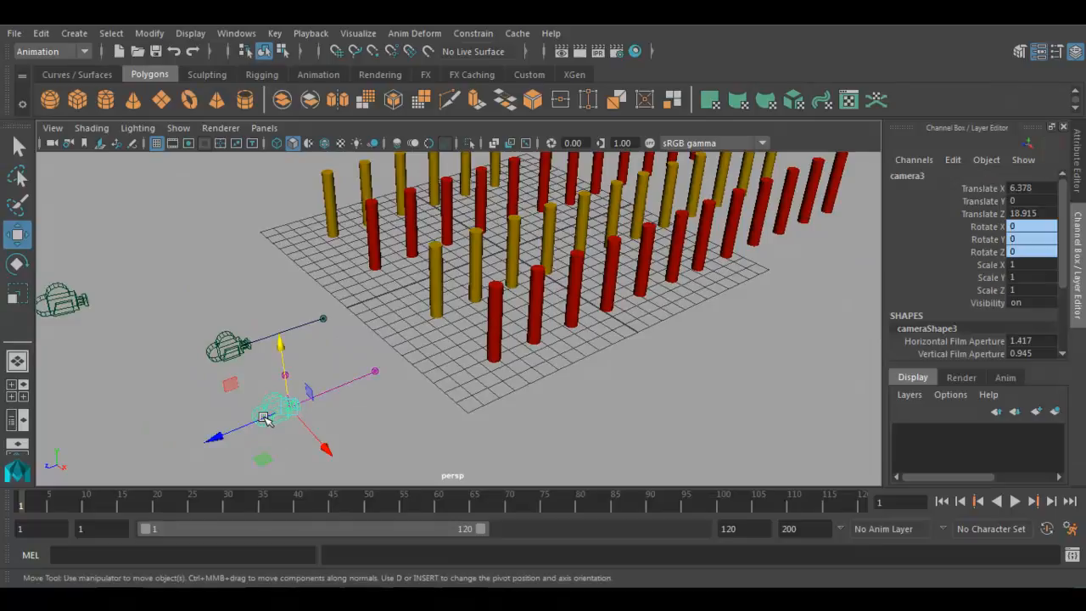
click(376, 371)
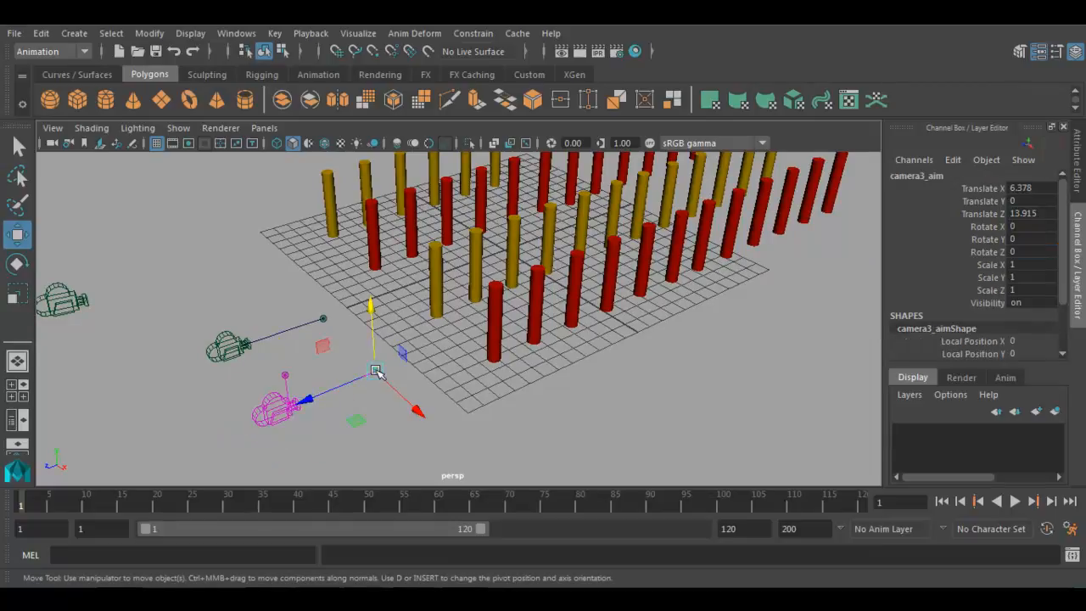
click(284, 375)
drag(315, 412, 442, 377)
key(ctrl+z)
Delete camera1 and camera3 with its aim and up controls, keeping only camera2 in the scene
click(320, 386)
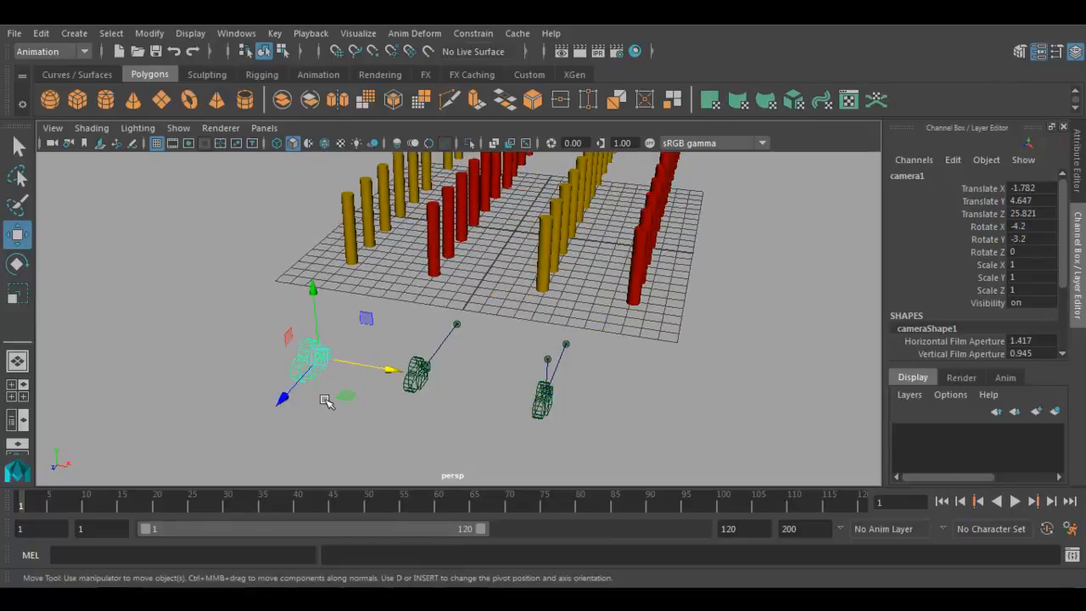
click(402, 371)
drag(513, 343, 625, 450)
key(Delete)
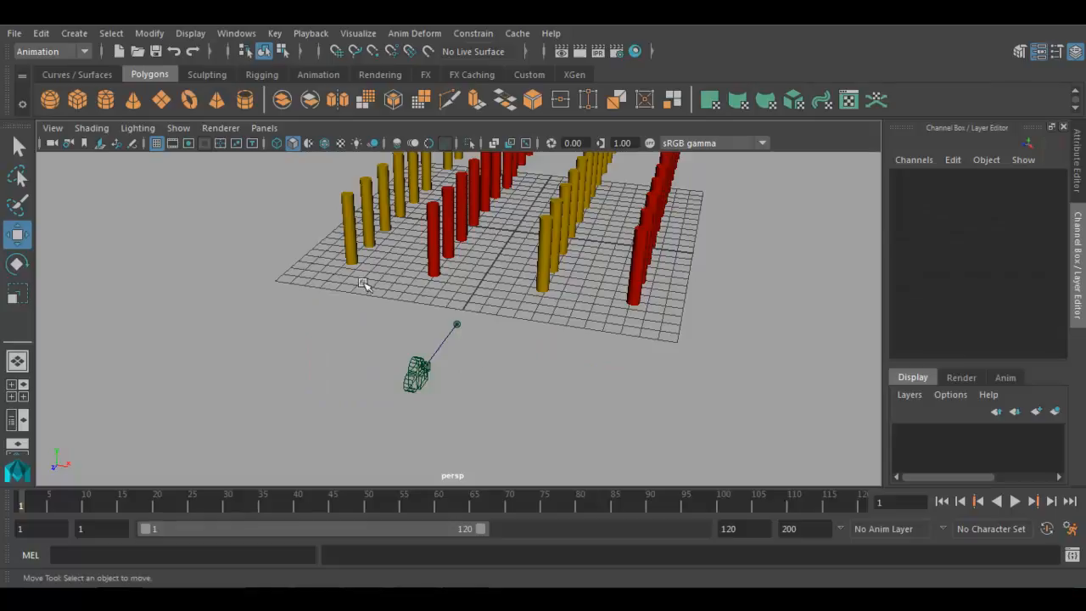
Split the workspace into two panes side by side and show camera2's view in the second pane
click(264, 127)
mouse_move(294, 246)
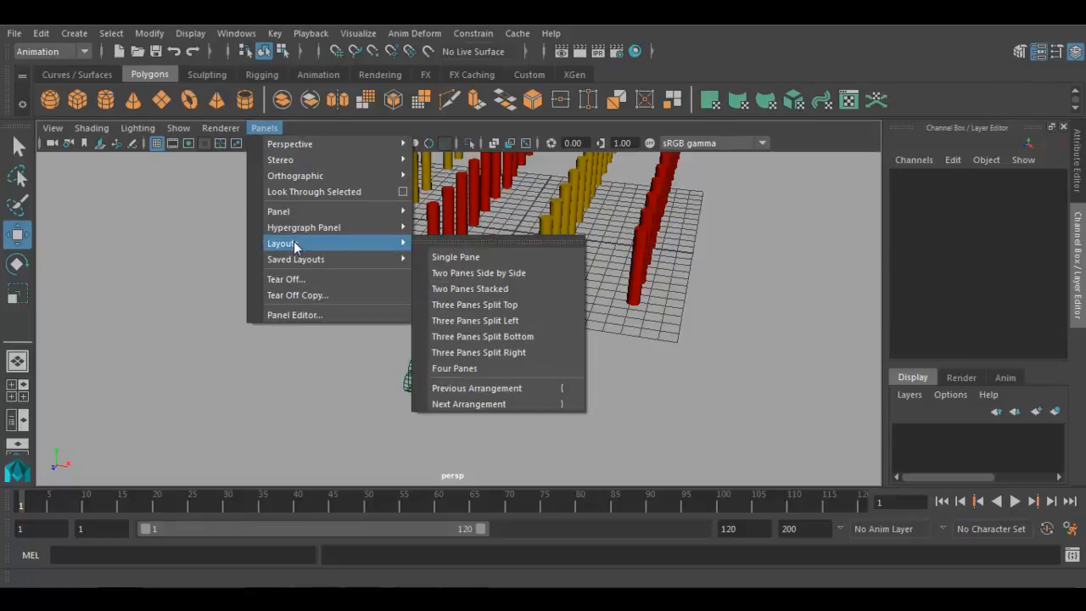
click(457, 272)
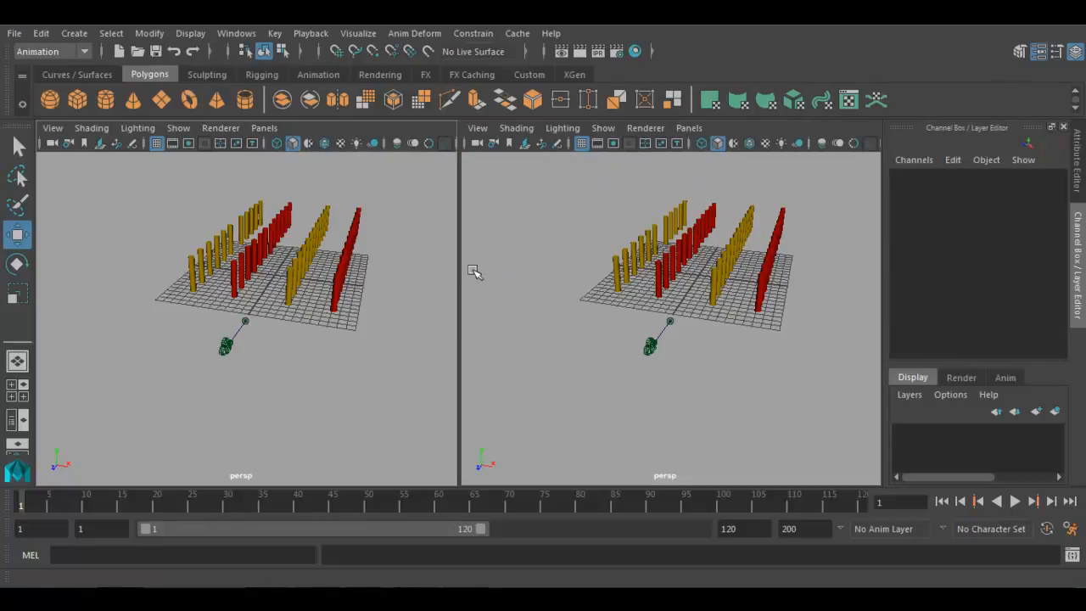
click(692, 128)
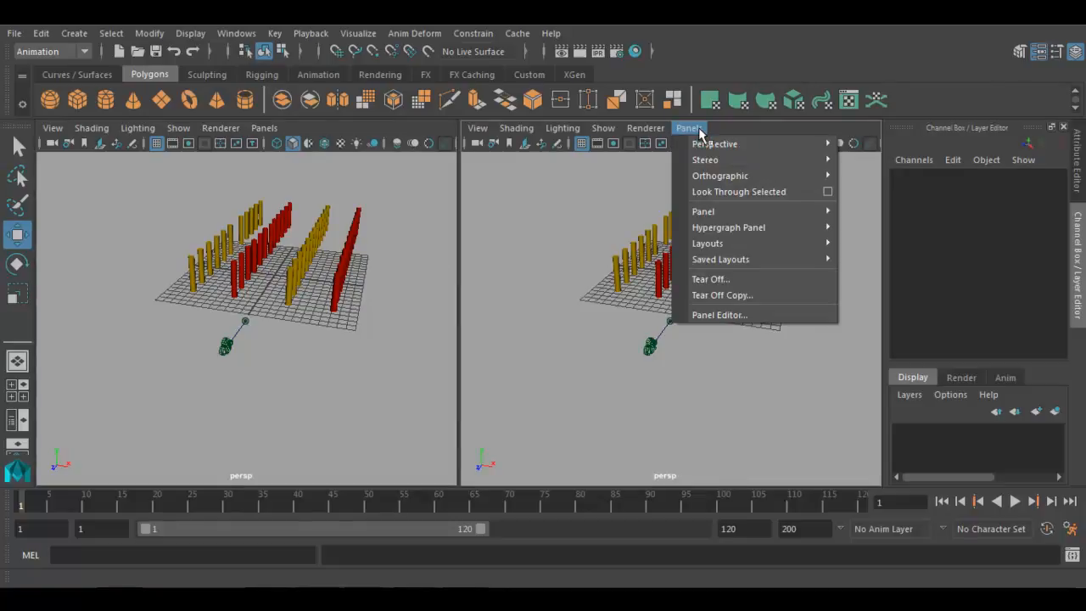
mouse_move(704, 150)
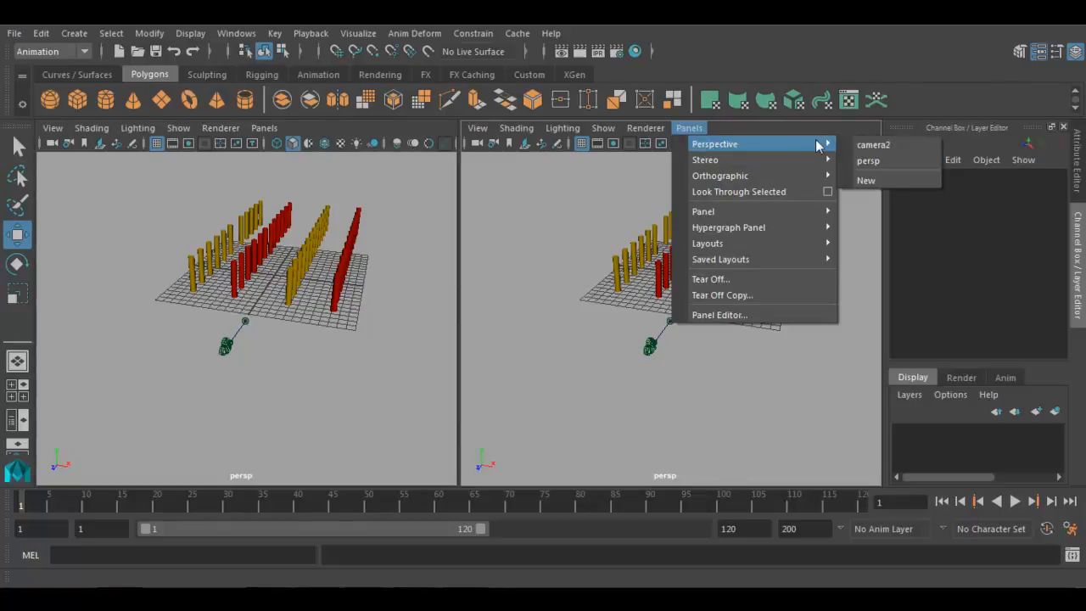
click(861, 146)
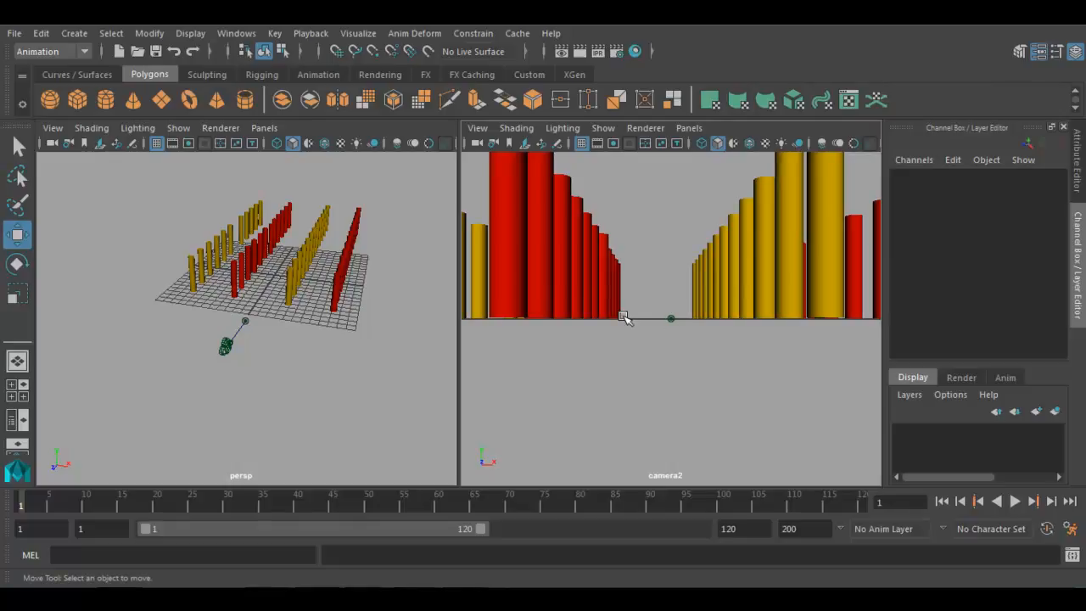
Raise camera2's aim point to about Y 1.728 so the camera looks upward between the pillar rows
click(243, 321)
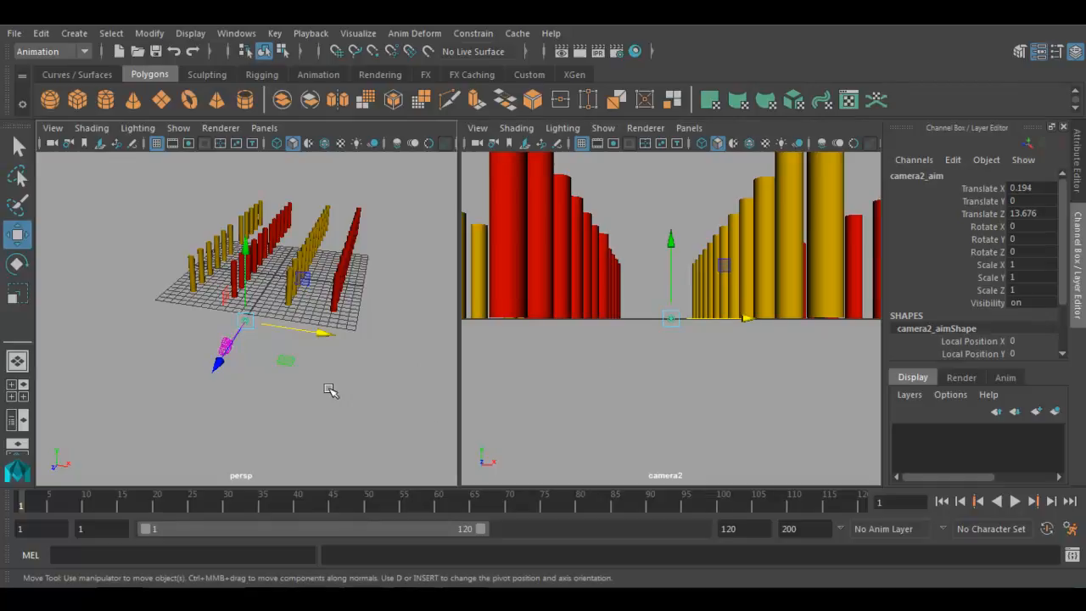
click(246, 318)
click(246, 321)
alt+drag(254, 330, 236, 363)
scroll(214, 374, up, 2)
drag(666, 245, 660, 318)
alt+drag(252, 431, 247, 200)
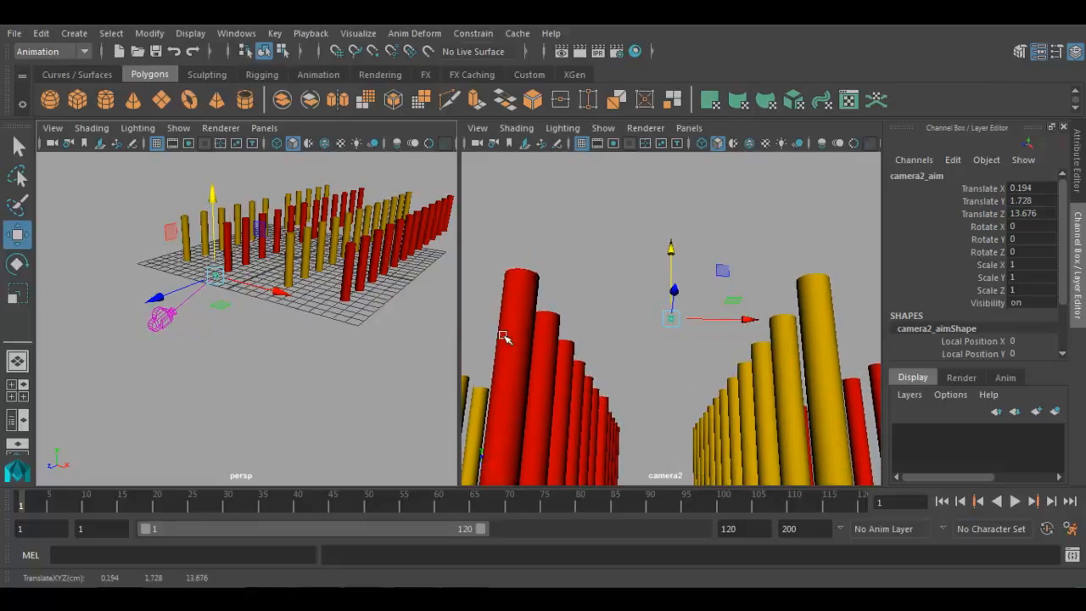
Select camera2's body in the persp view and move it back to about Z 19.058
key(space)
key(space)
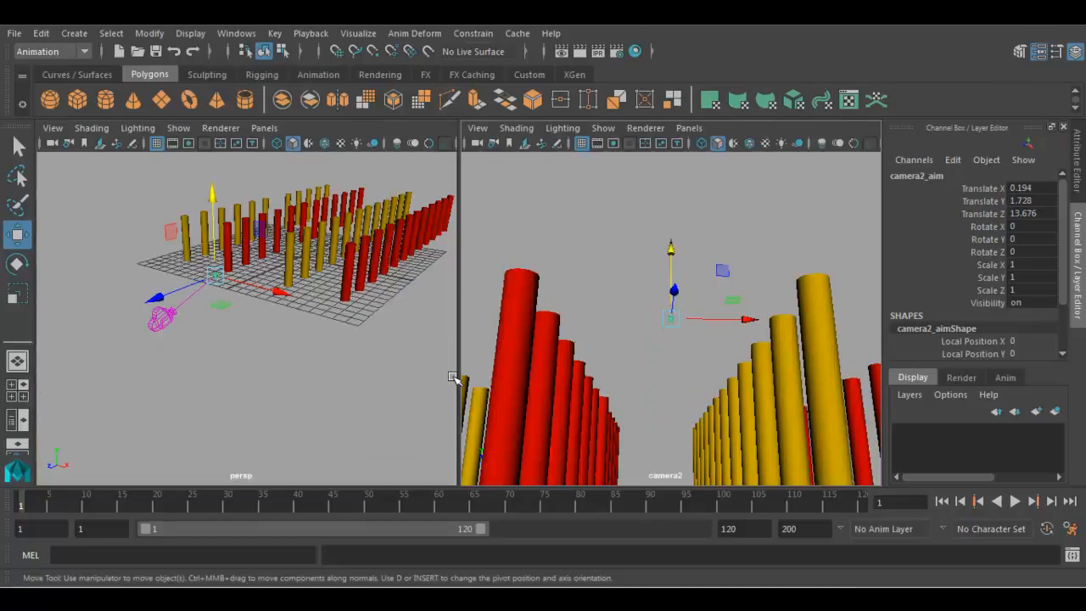
click(170, 319)
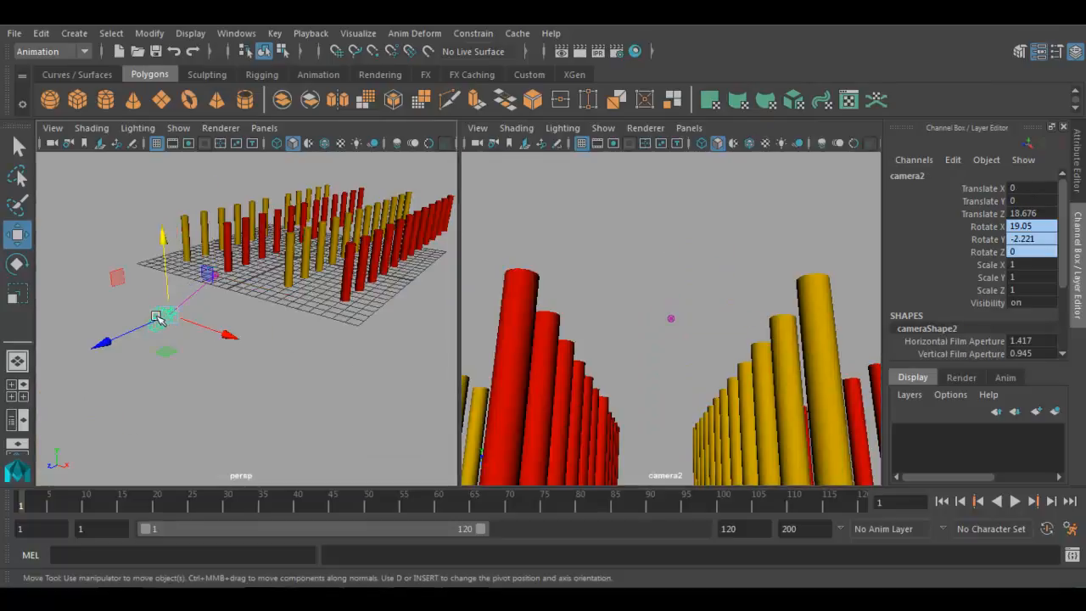
drag(131, 329, 126, 332)
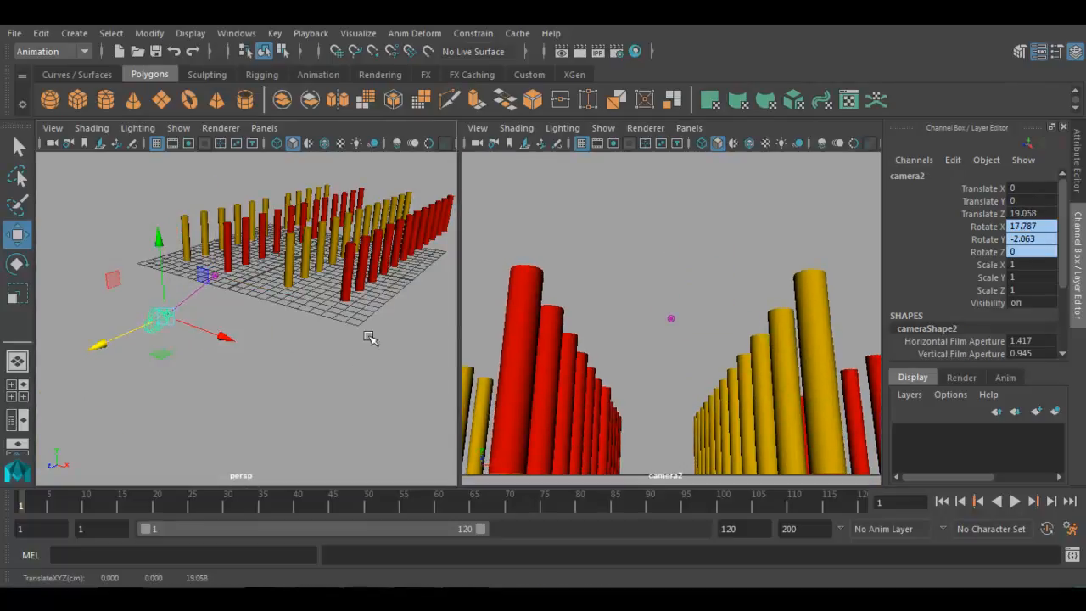
Maximize camera2's view to full screen and tumble it up so the ground grid between the pillars shows
key(space)
key(ctrl+space)
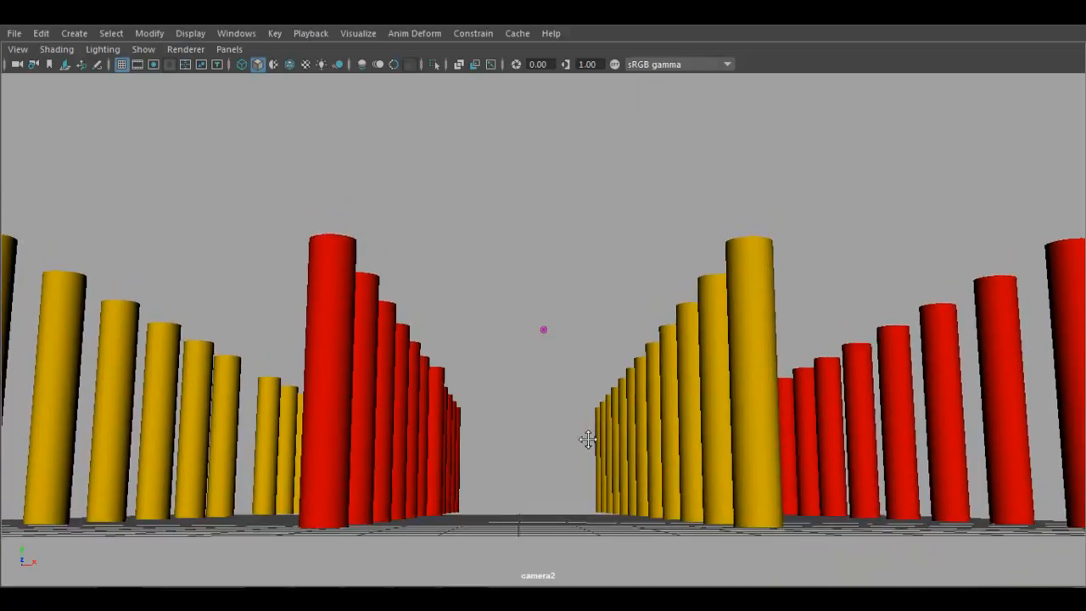
mouse_move(718, 483)
alt+mouse_down()
mouse_move(659, 505)
mouse_move(735, 497)
mouse_move(717, 497)
alt+mouse_up()
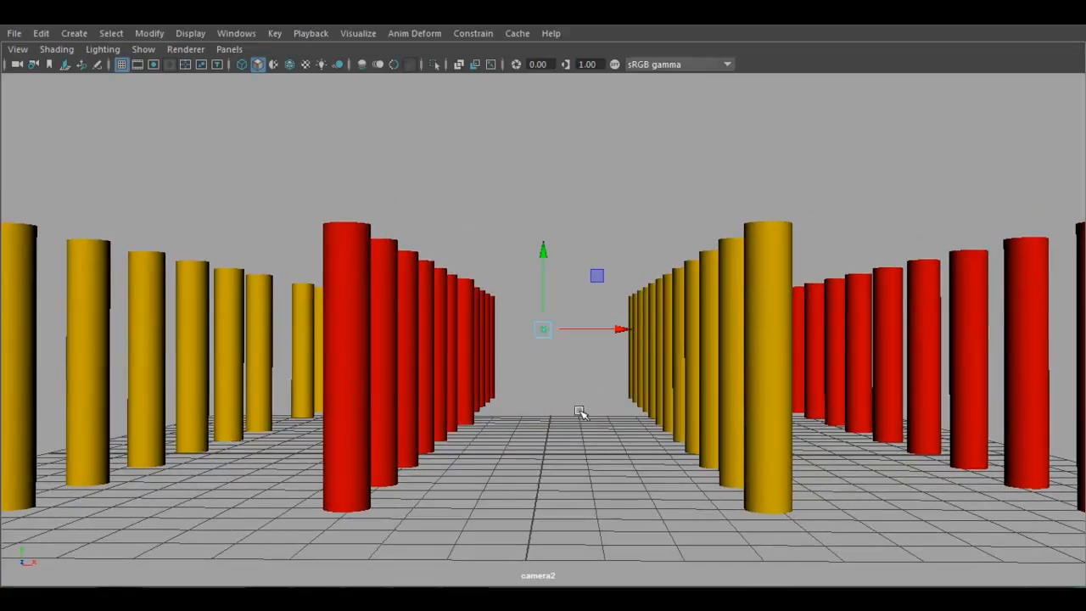
Swing camera2's view sideways across the pillar rows and bring it back to face the central aisle
alt+drag(545, 336, 242, 344)
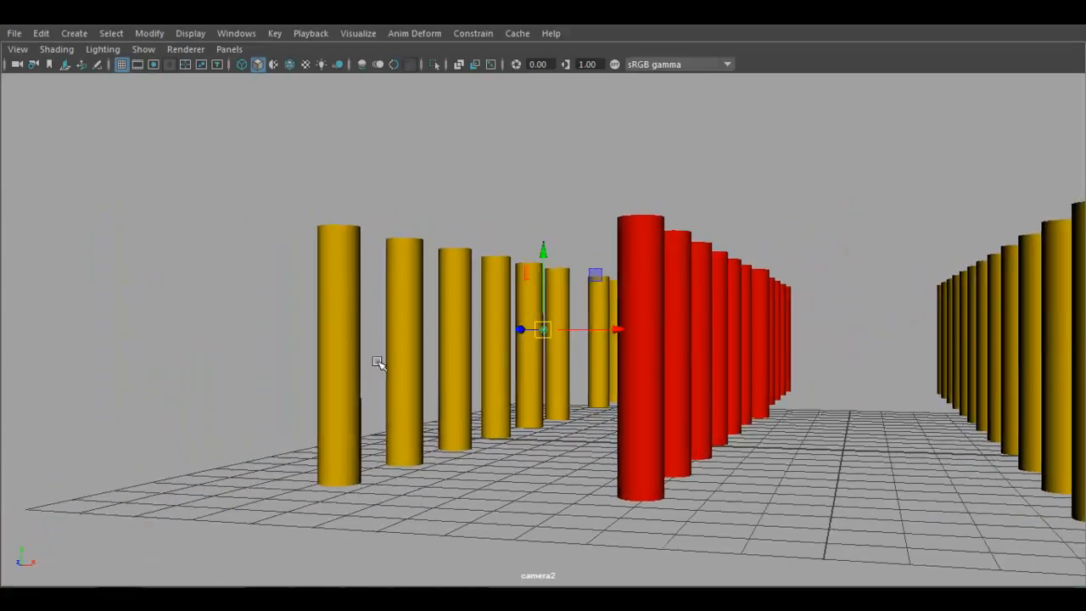
drag(591, 331, 659, 344)
drag(544, 338, 659, 363)
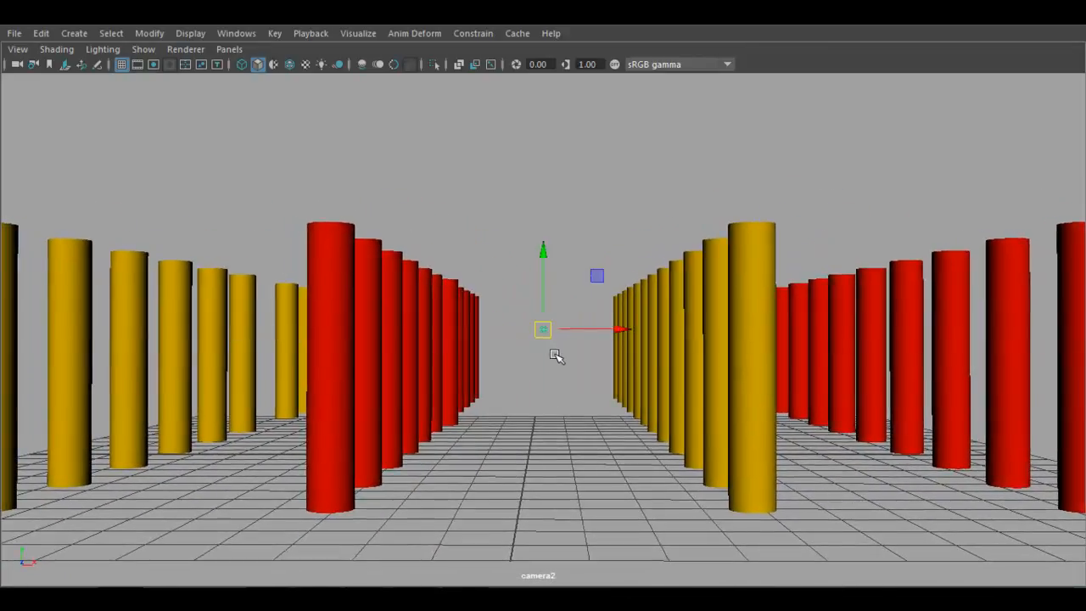
Return to the two-pane layout, try deleting only camera2's body, and undo the deletion
key(space)
drag(178, 336, 45, 274)
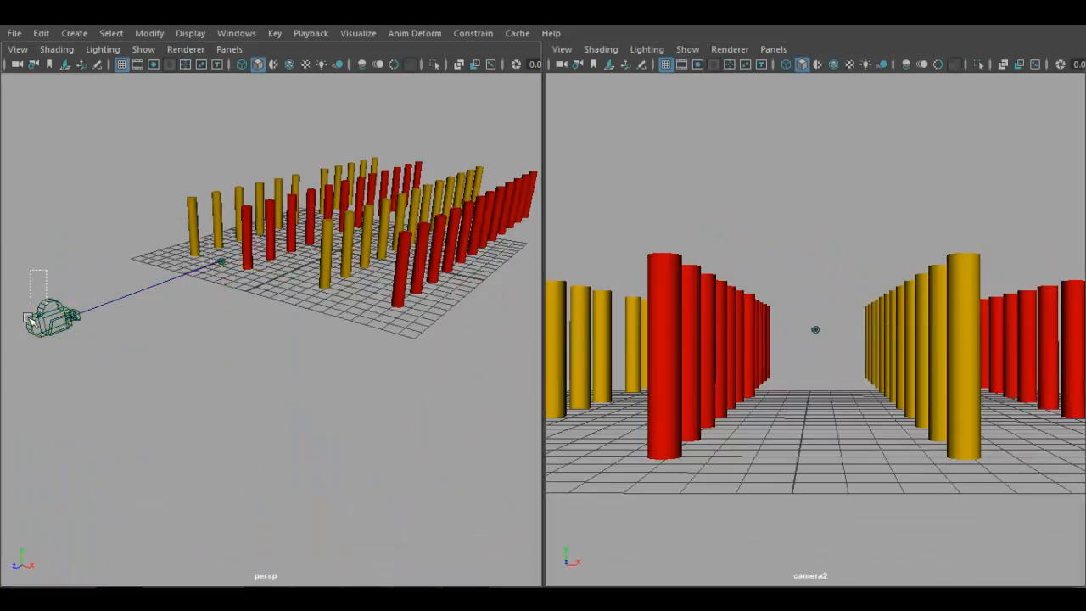
key(Delete)
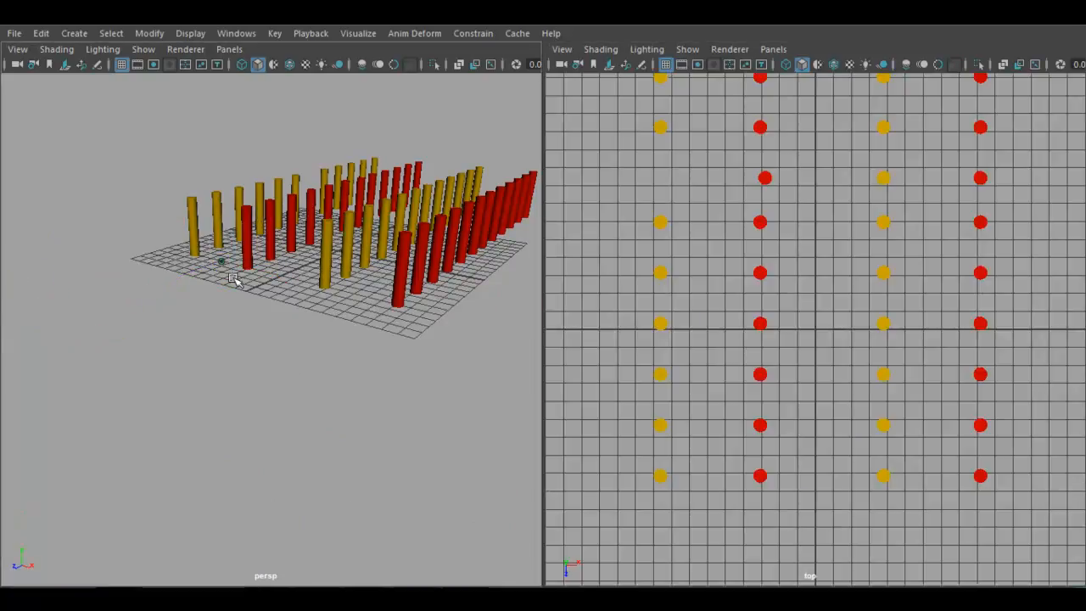
key(ctrl+z)
key(ctrl+z)
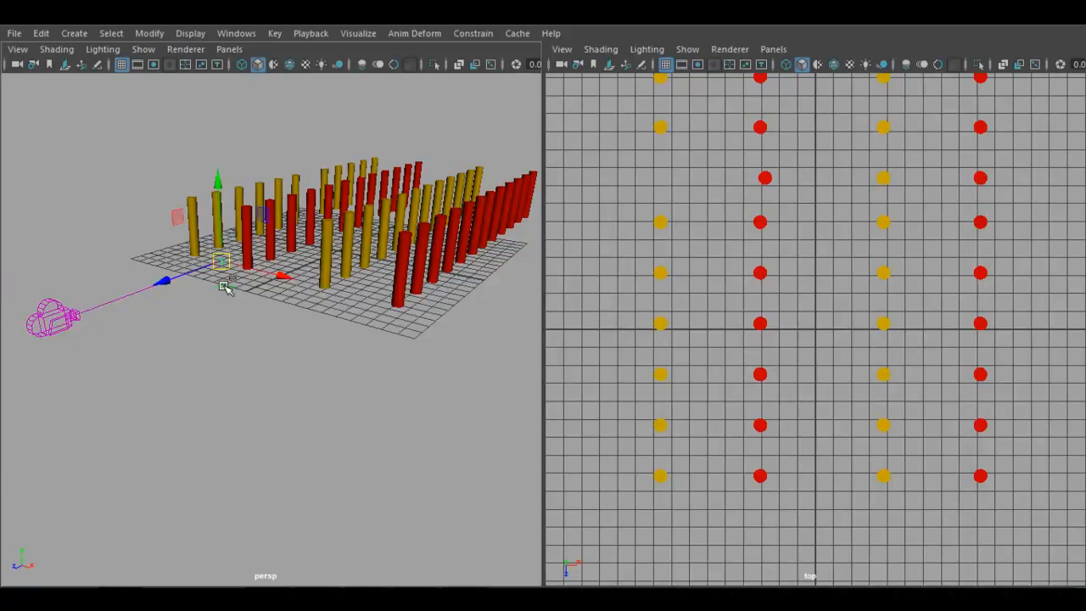
Select camera2 together with its aim point in the persp view and delete the whole camera
key(space)
drag(597, 368, 515, 369)
alt+drag(207, 371, 140, 375)
alt+middle_drag(140, 374, 301, 336)
drag(367, 235, 175, 367)
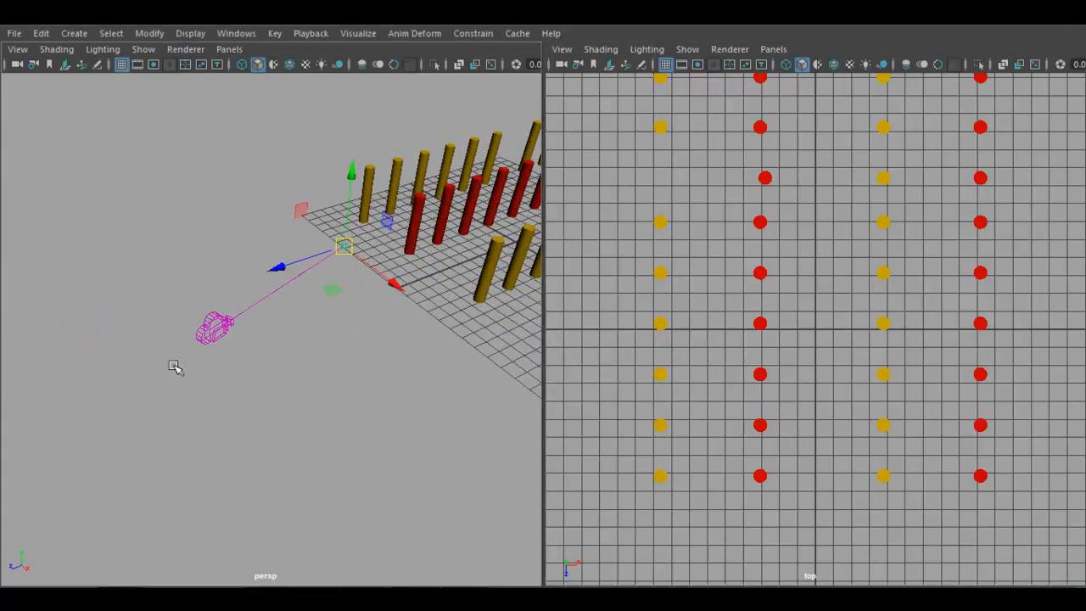
key(Delete)
Create a Camera, Aim and Up rig, move it in front of the pillar grid and raise it above the ground
click(74, 33)
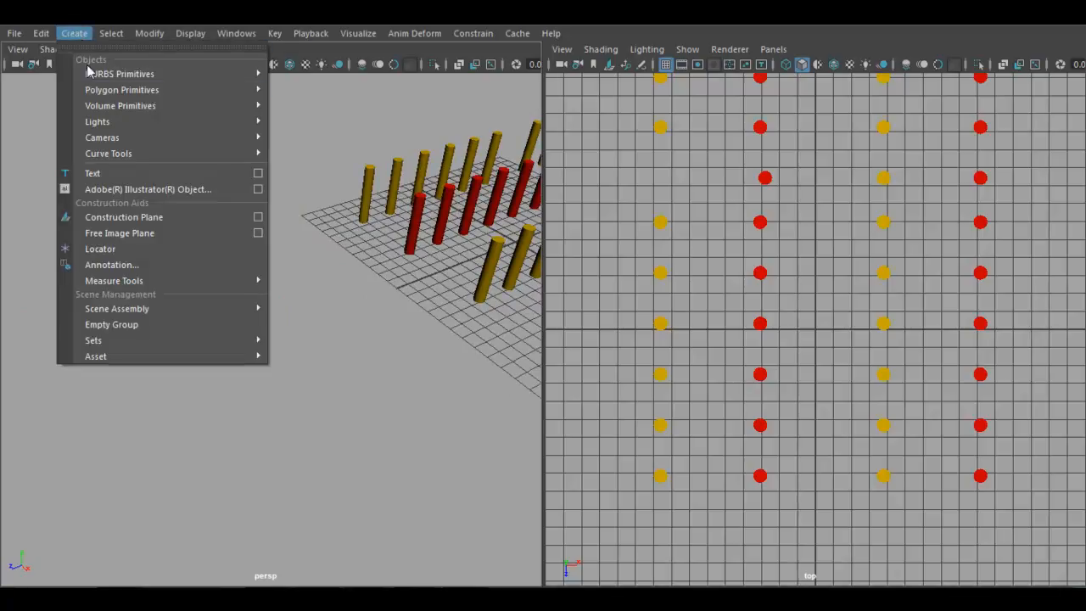
mouse_move(117, 138)
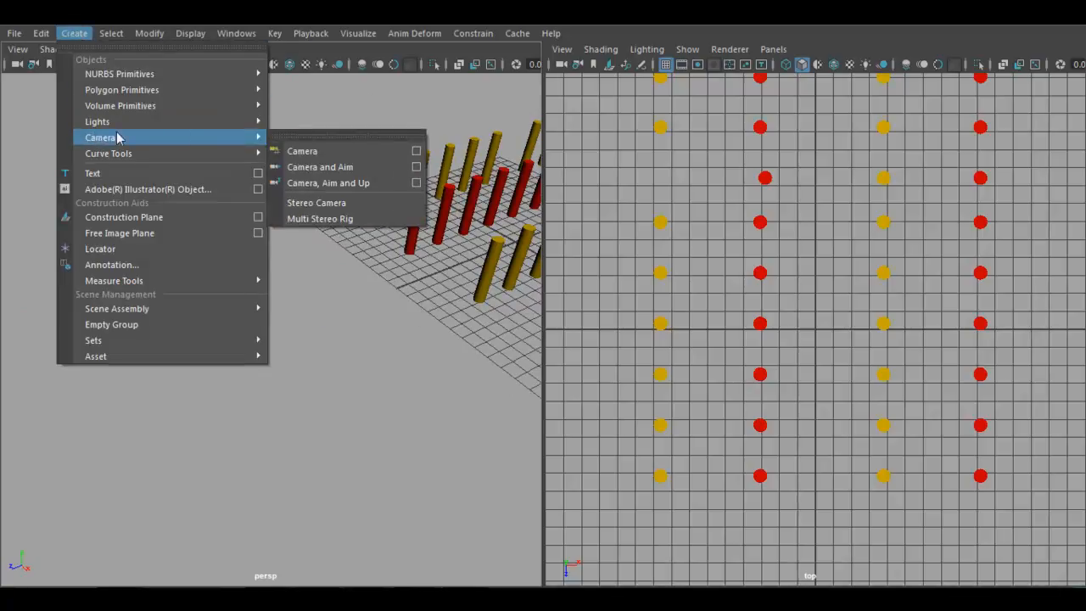
click(322, 185)
drag(507, 246, 308, 341)
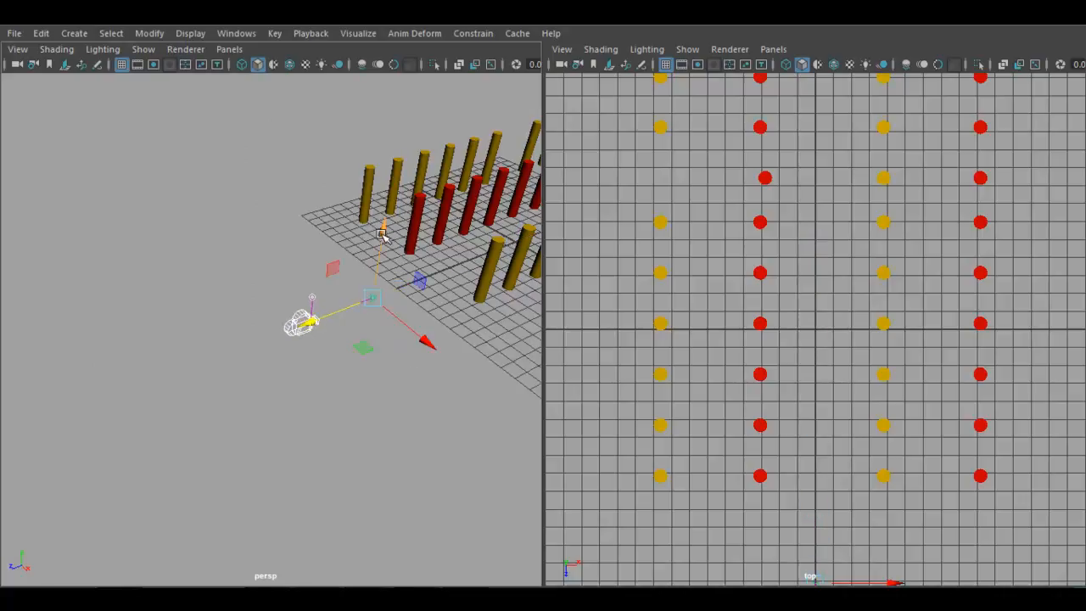
drag(384, 231, 386, 207)
Show camera1's view in the second pane in place of the top view
click(763, 51)
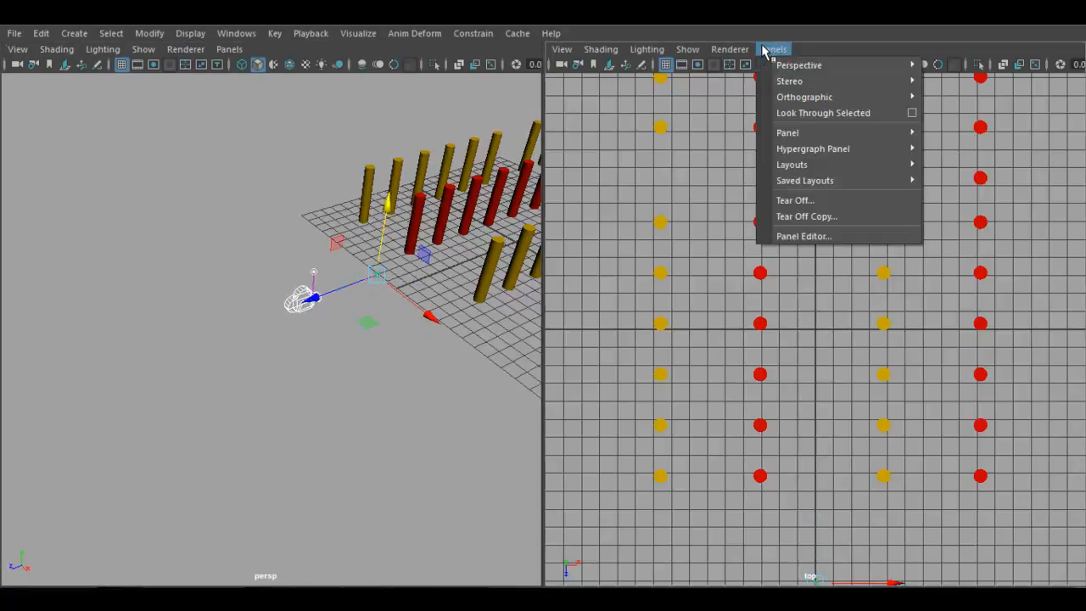
mouse_move(800, 65)
click(955, 66)
Try moving camera1's aim point sideways along X in the persp view, and undo the move
click(404, 303)
click(377, 277)
mouse_move(412, 303)
mouse_down()
mouse_move(443, 335)
mouse_move(387, 308)
mouse_move(449, 323)
mouse_move(405, 303)
mouse_up()
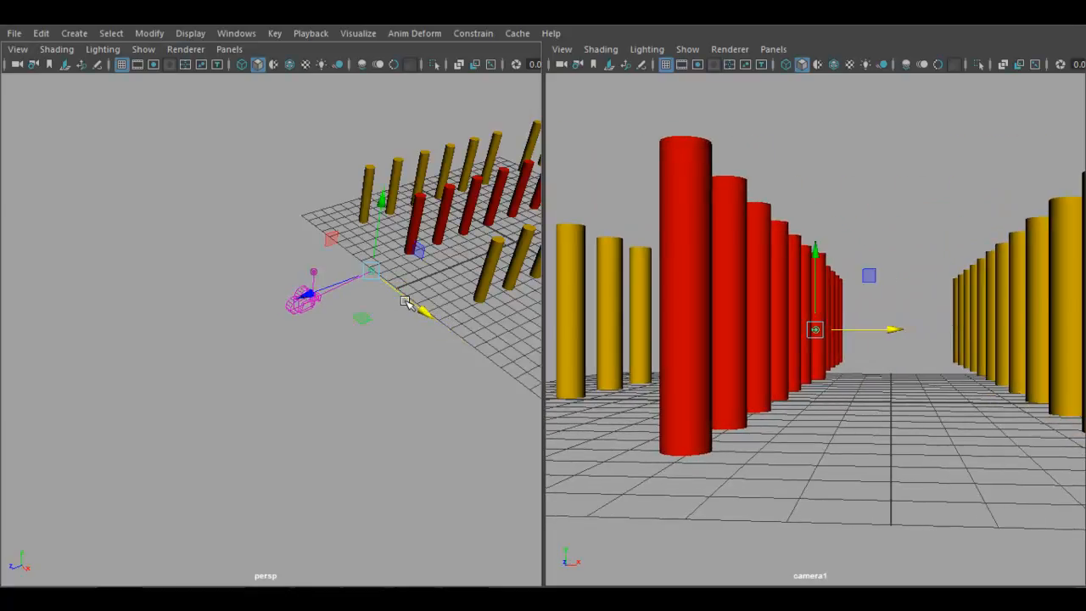
key(ctrl+z)
Select camera1's up control, try moving it sideways to roll the view, undo the move and clear the selection
click(314, 270)
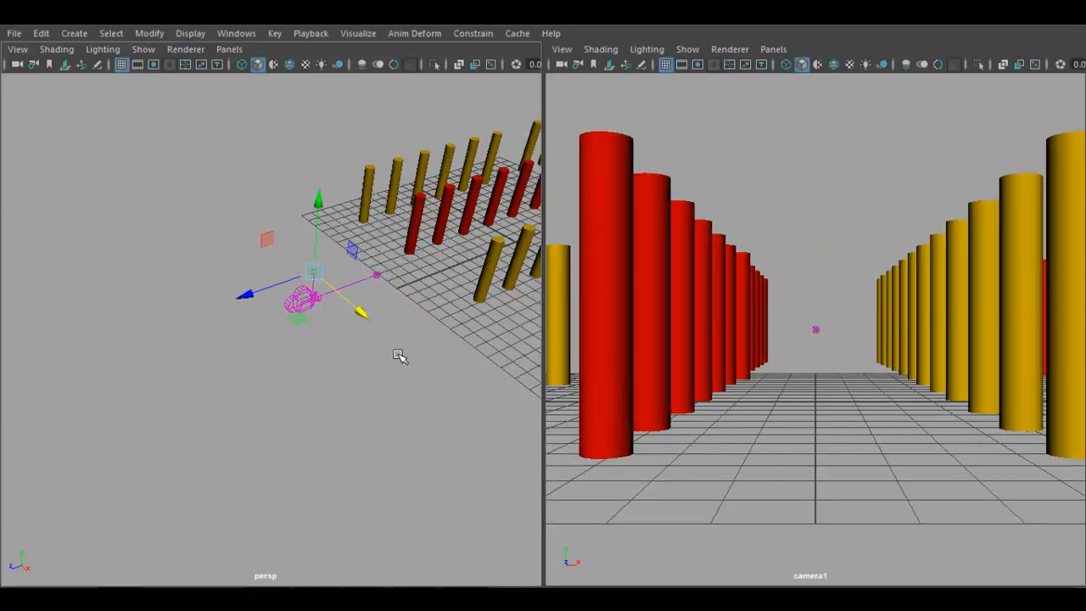
alt+drag(320, 356, 286, 343)
key(w)
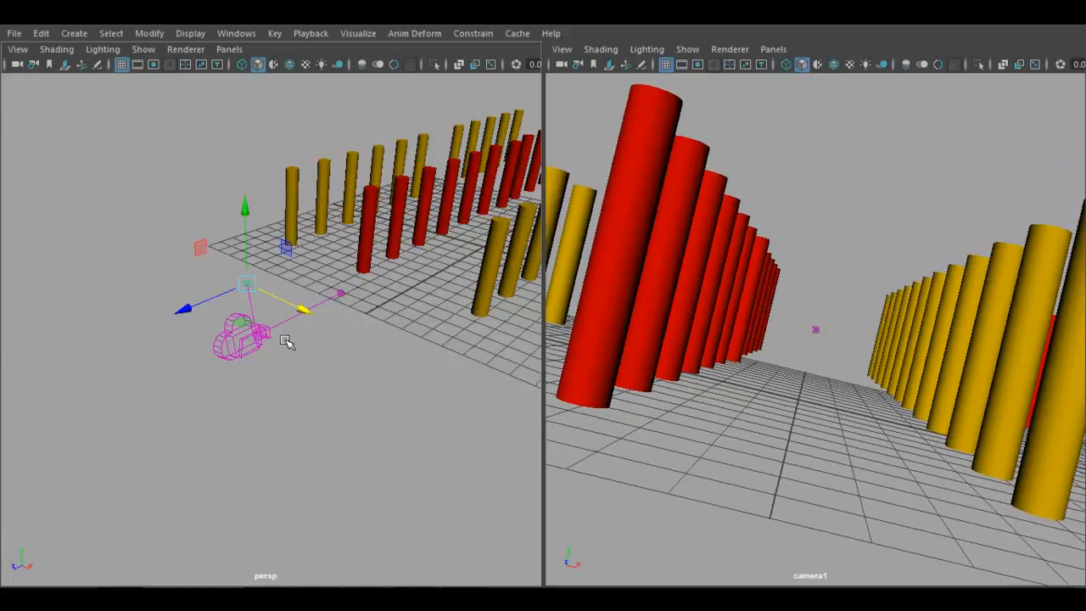
key(ctrl+z)
click(311, 365)
alt+drag(418, 400, 376, 391)
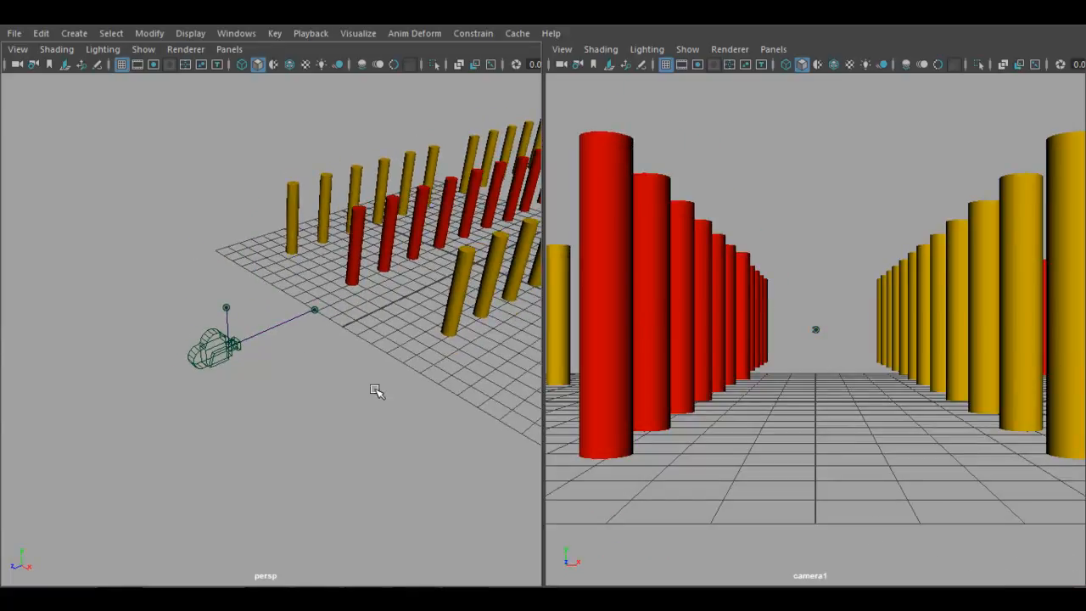